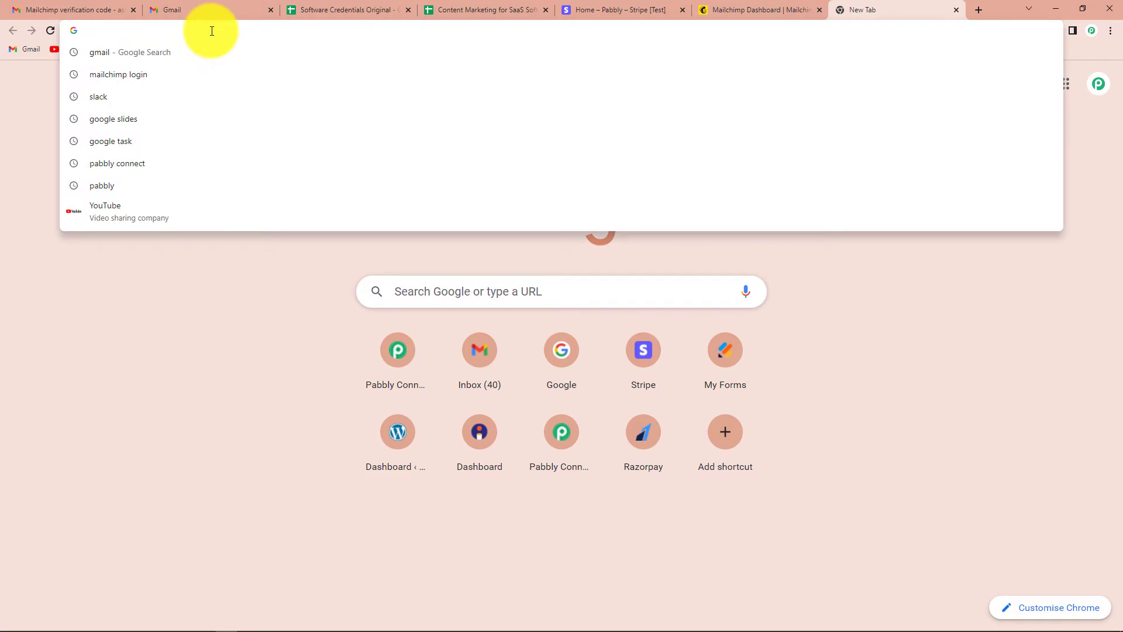
- Open pabbly.com/connect and enter the Pabbly Connect dashboard from the account's list of apps
text(pa)
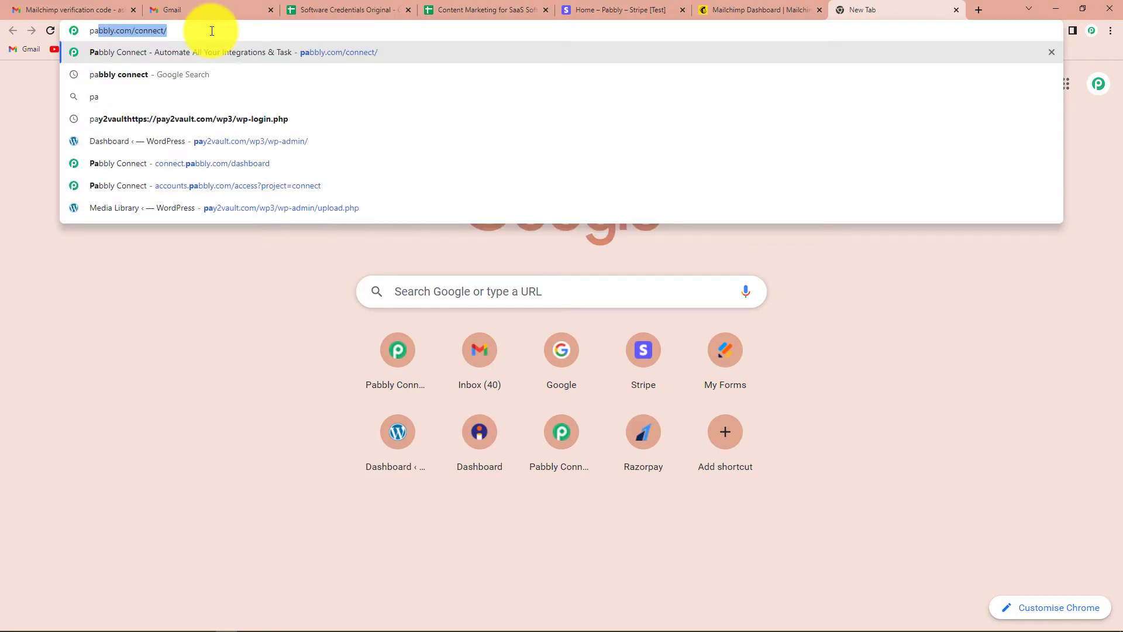
key(Return)
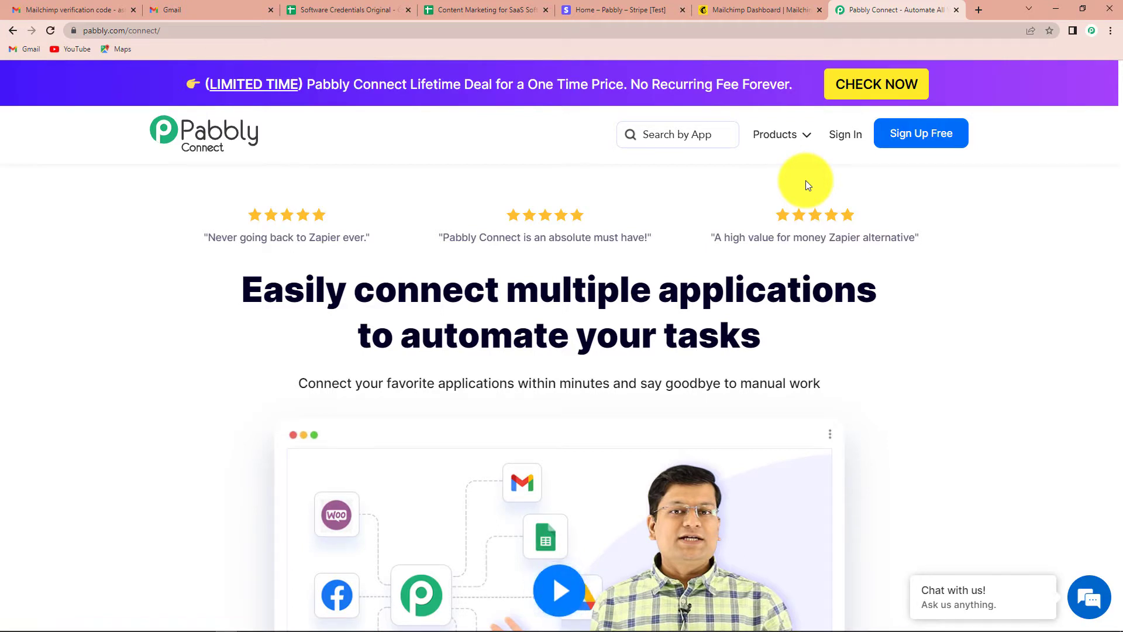
click(936, 143)
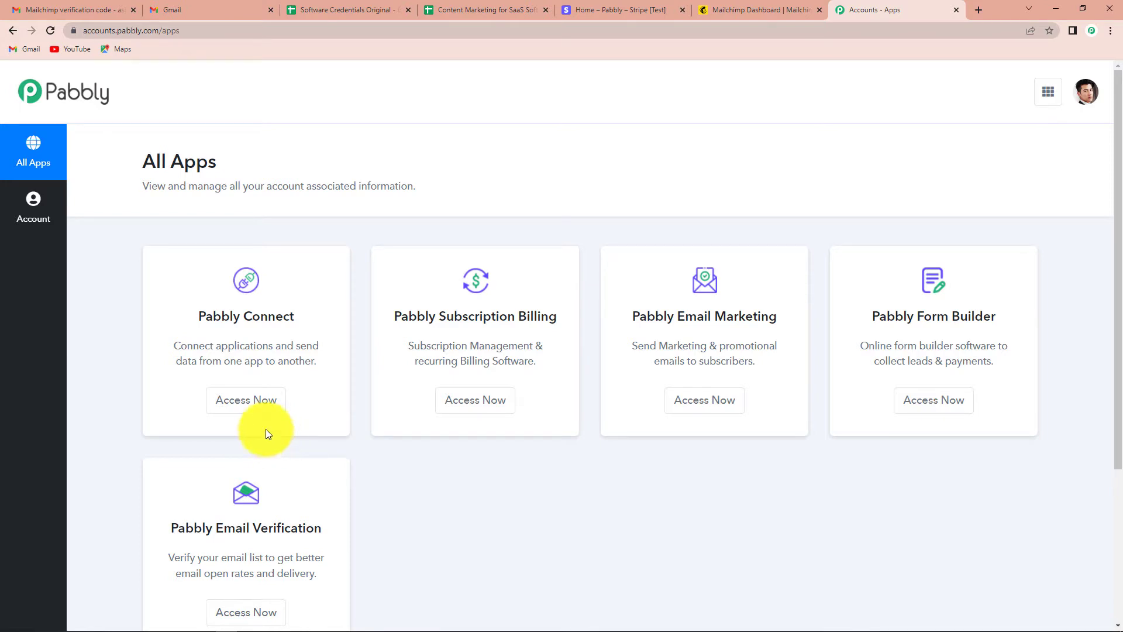
click(252, 400)
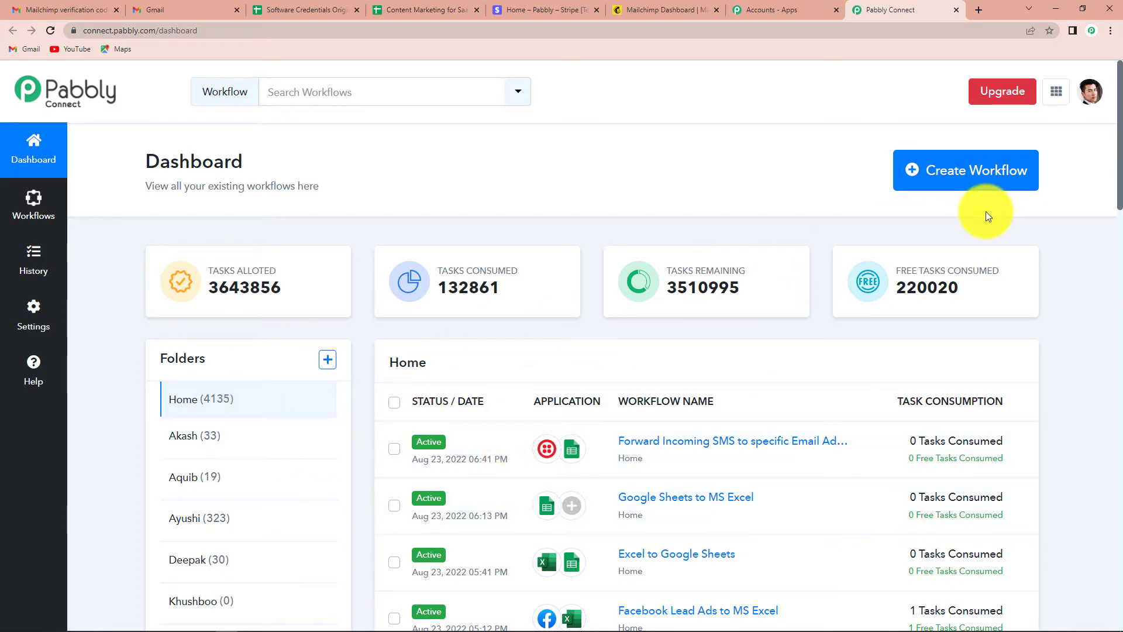
- Create a new workflow named "Stripe to Mailchimp Integration"
click(975, 177)
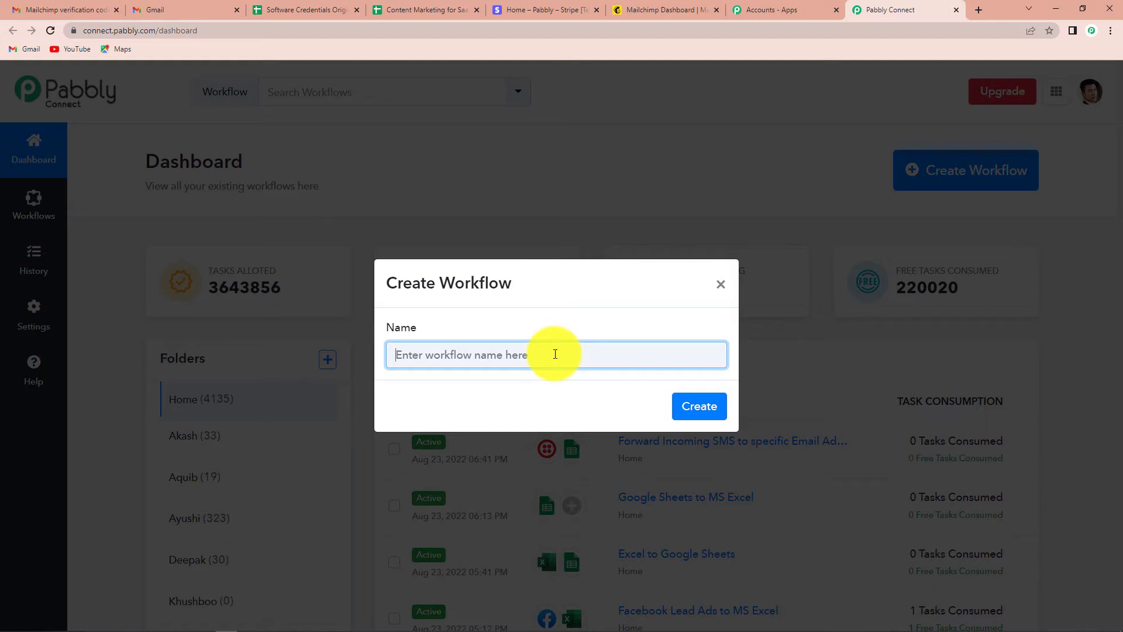
text(Stripe )
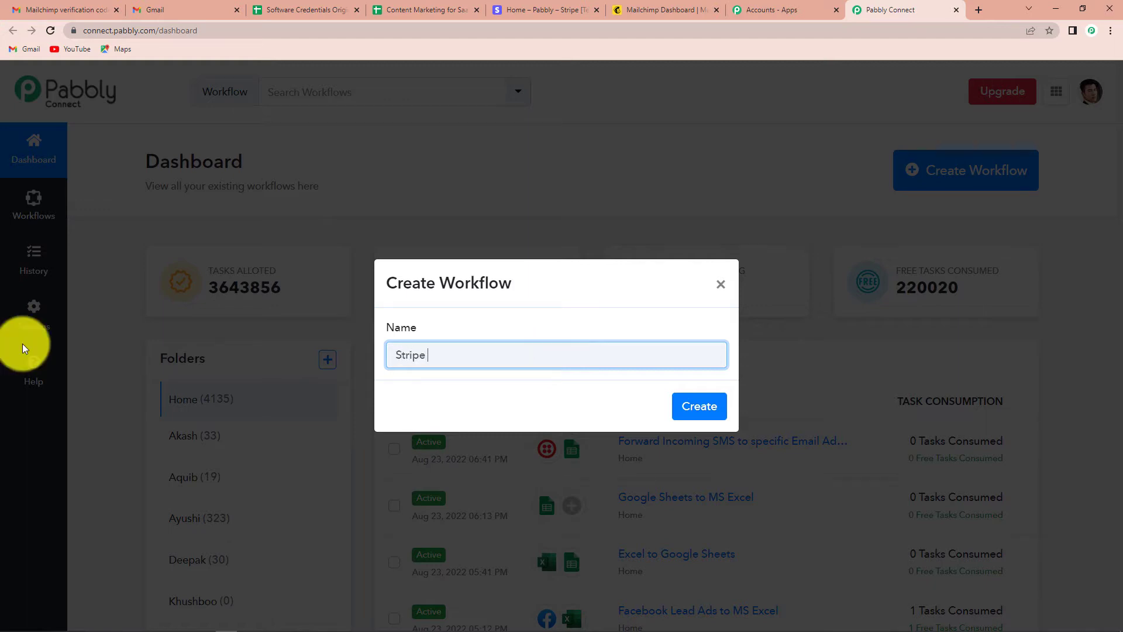
text(to Mailchimp Integration)
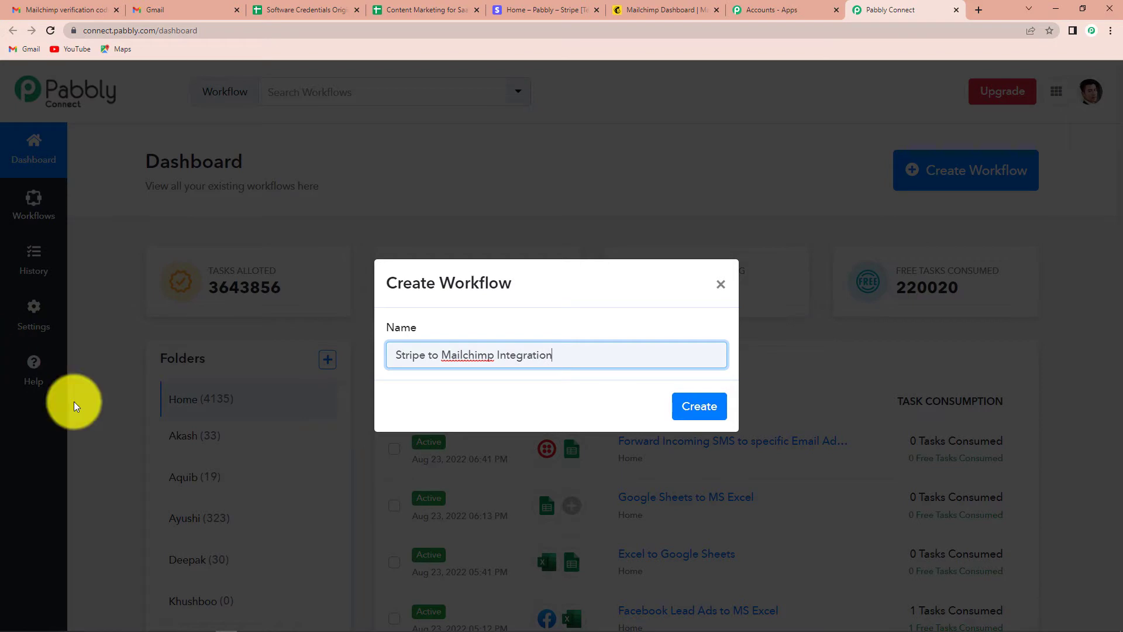
click(688, 406)
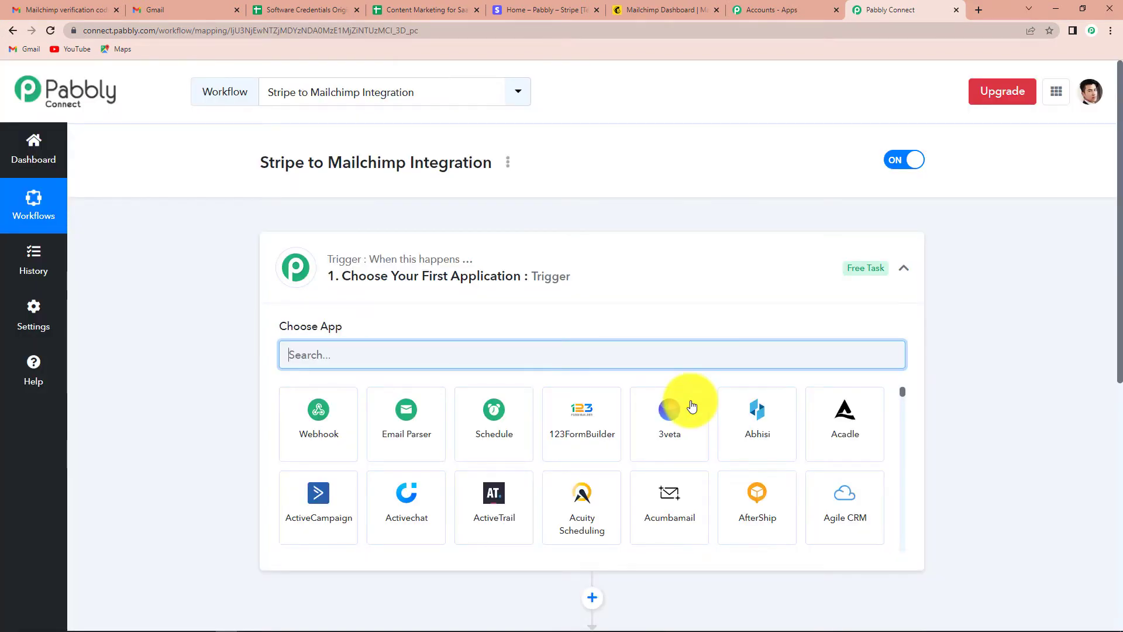
- Set the workflow's trigger to the Stripe app with the event Cancelled Schedule Subscription
scroll(535, 427, down, 3)
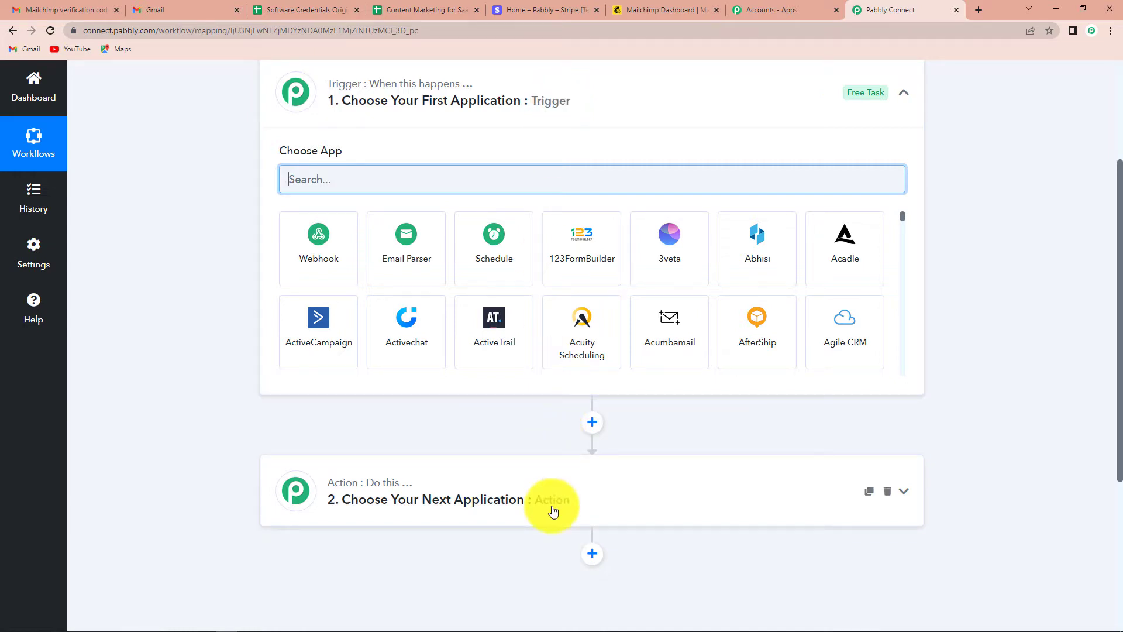
scroll(554, 440, up, 3)
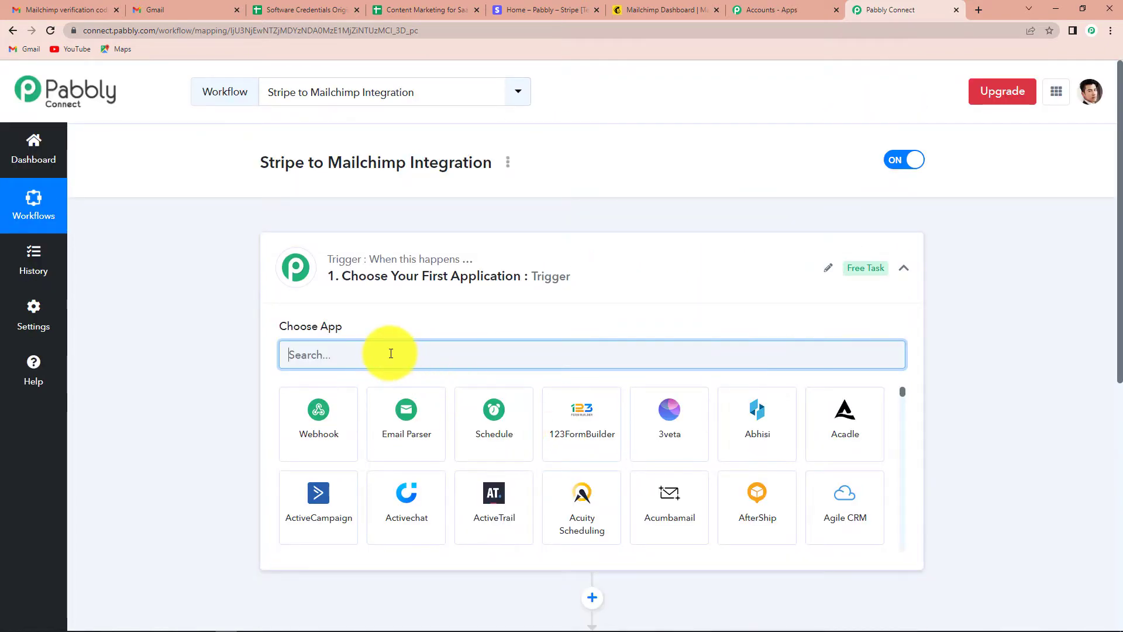
text(Stripe)
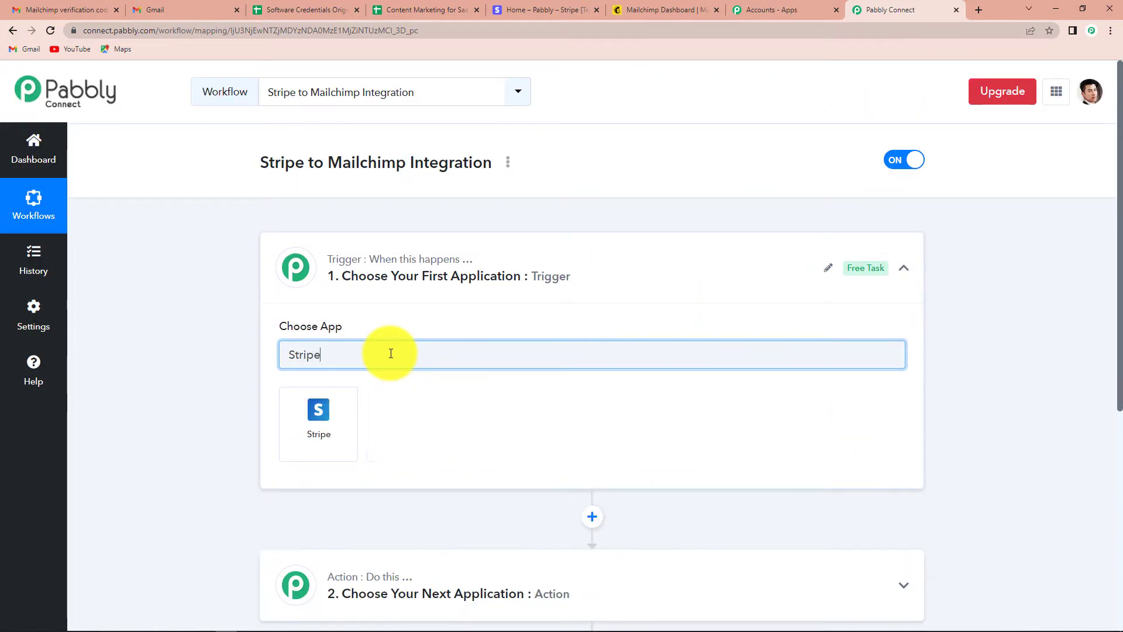
click(318, 416)
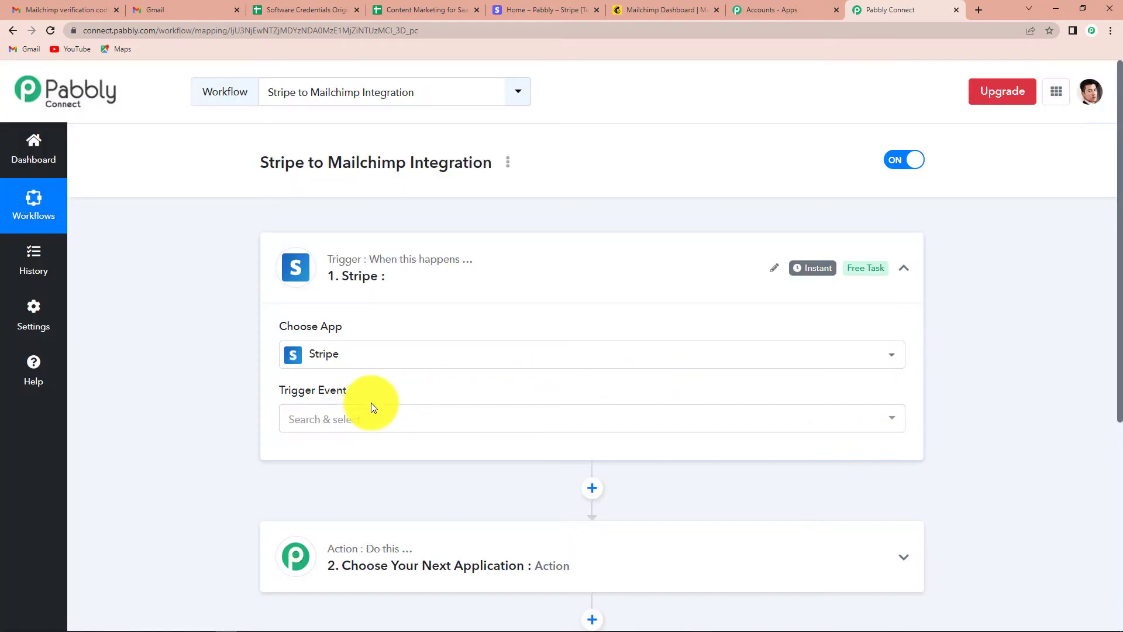
click(361, 422)
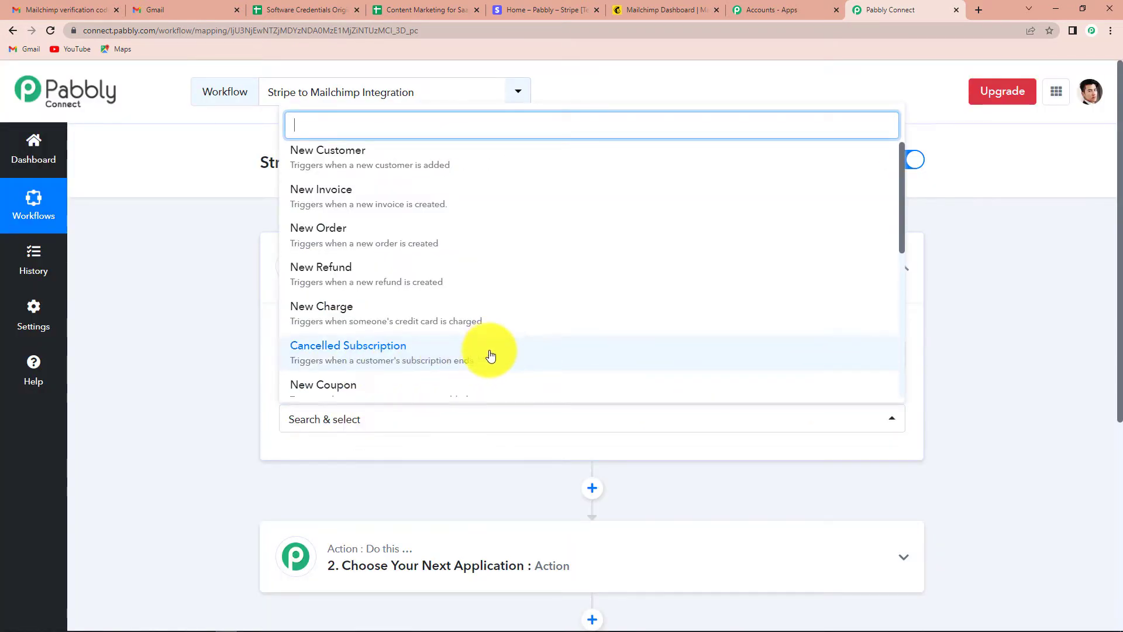
scroll(490, 355, down, 2)
scroll(490, 355, down, 3)
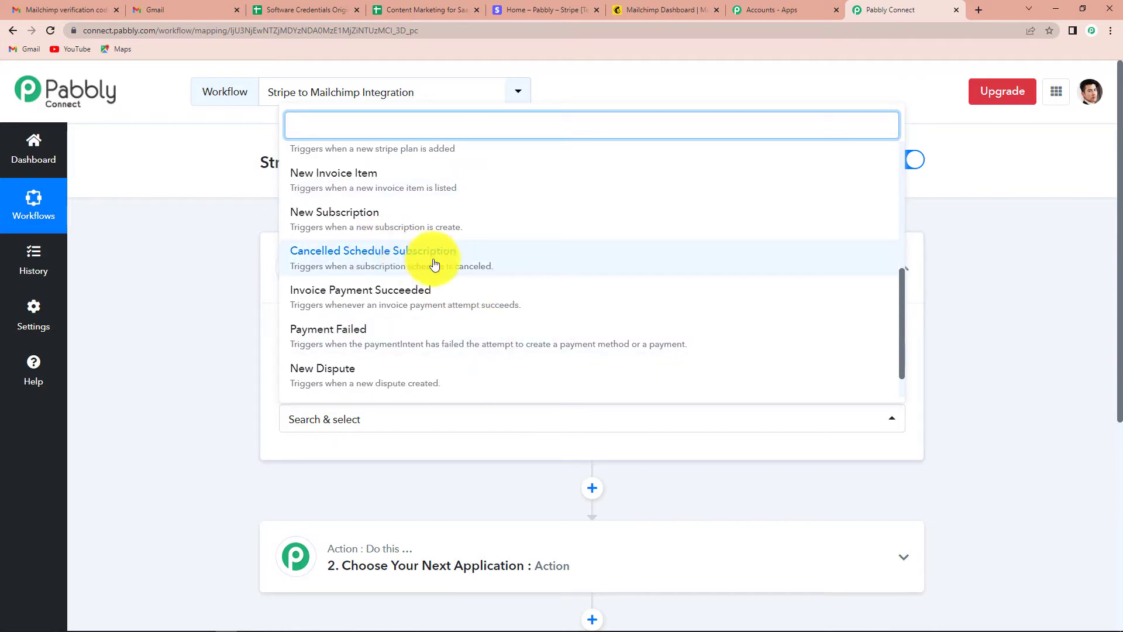
click(388, 262)
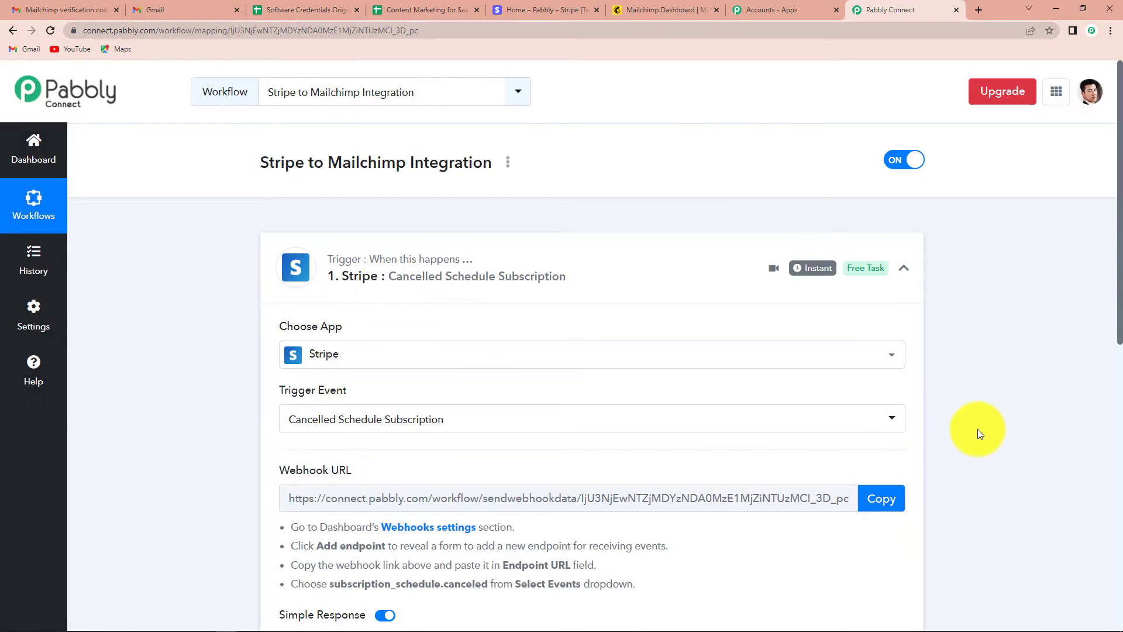
- Copy the trigger's webhook URL and start adding a new hosted webhook endpoint in Stripe's test-mode developer area
scroll(967, 408, down, 2)
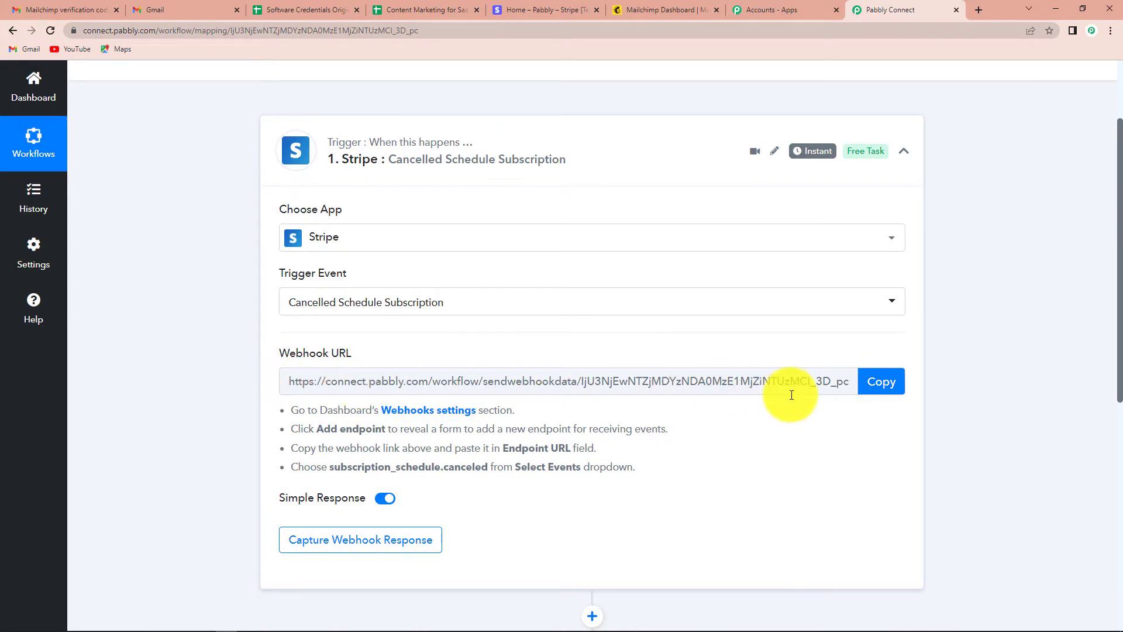
click(897, 382)
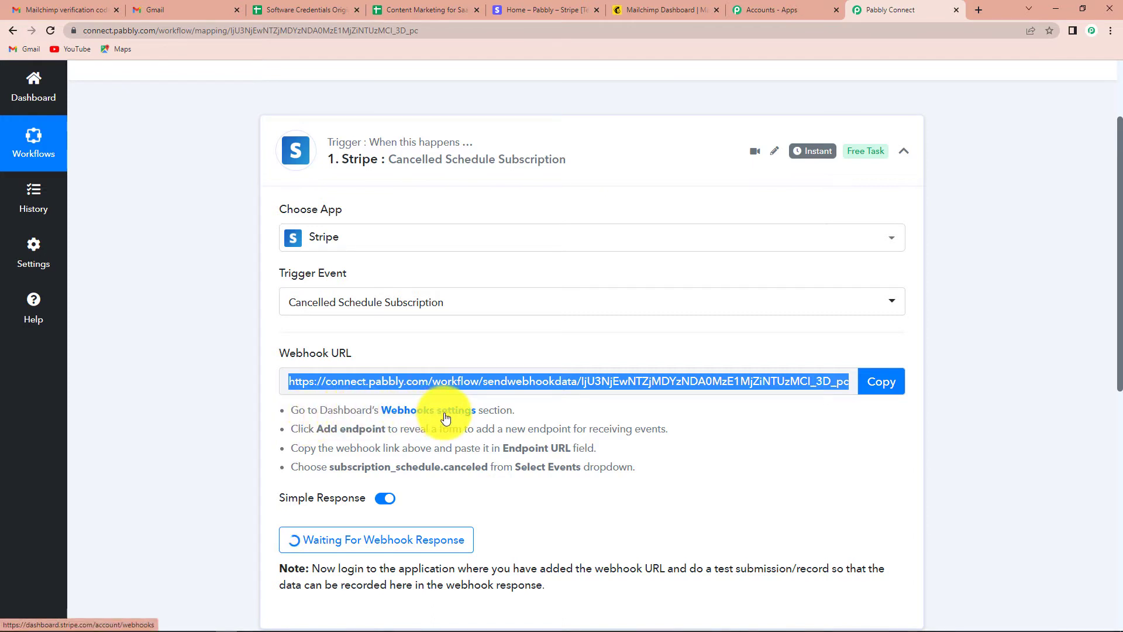
click(530, 12)
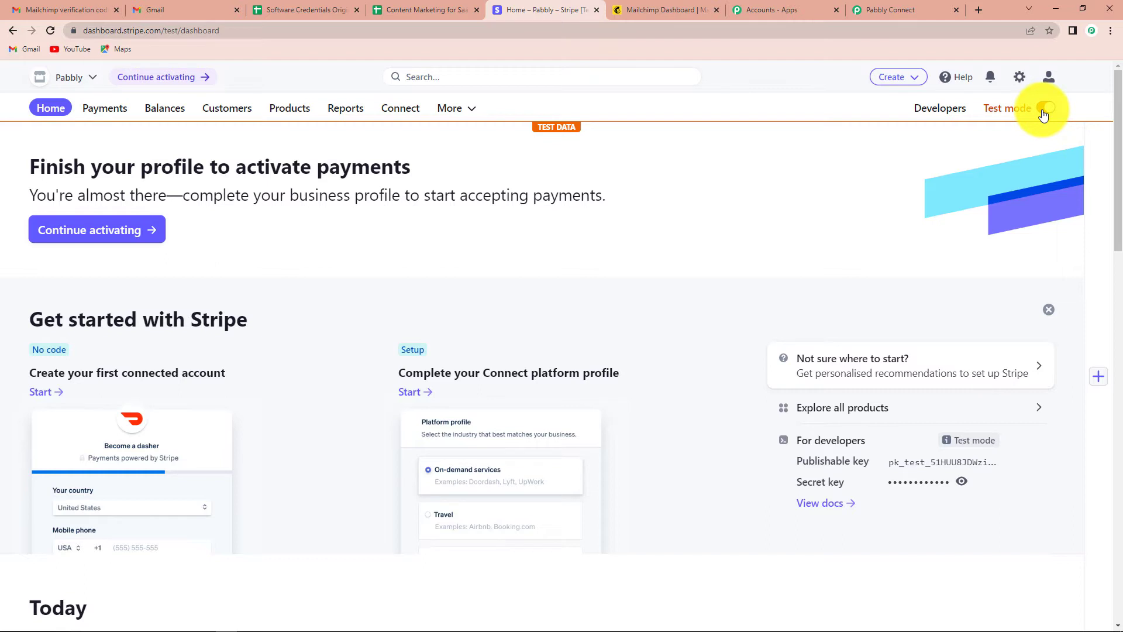
click(940, 112)
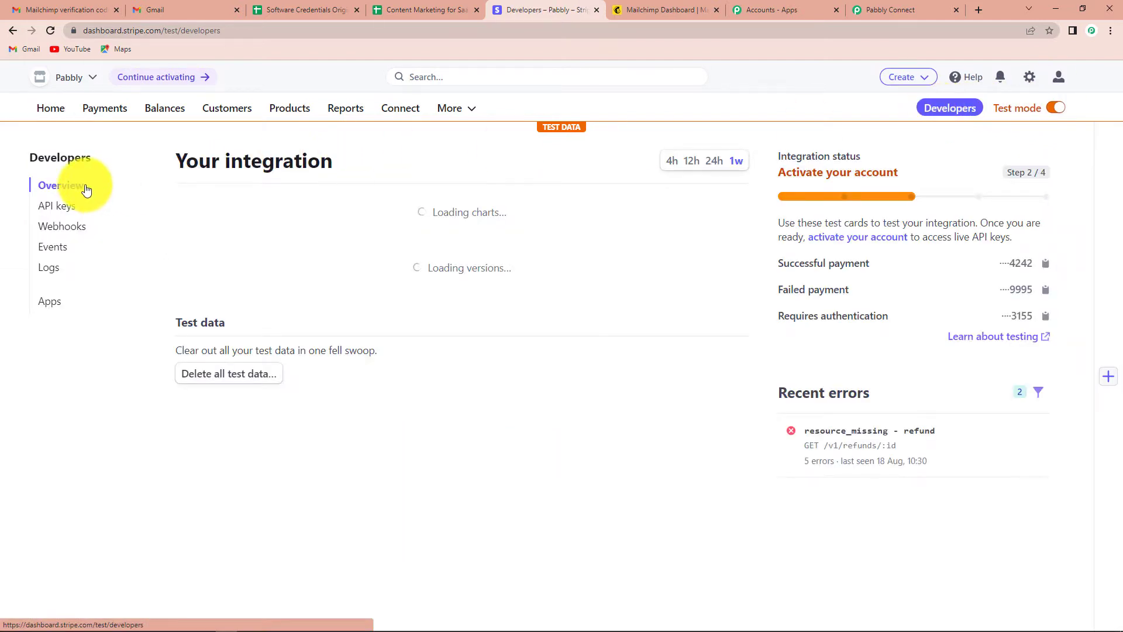
click(53, 233)
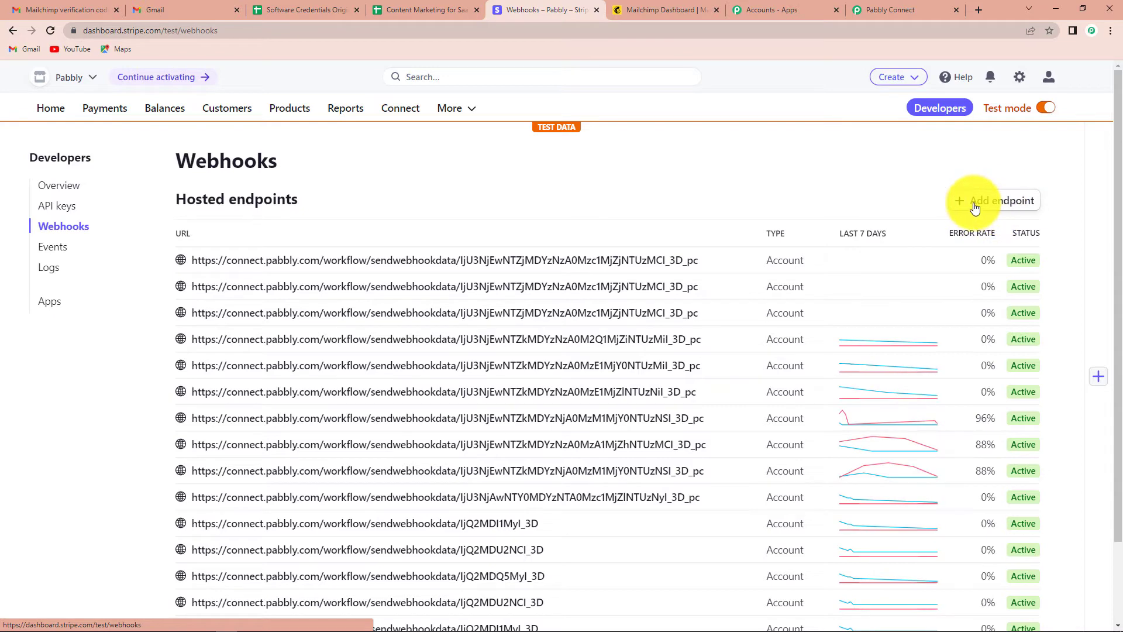
click(1009, 203)
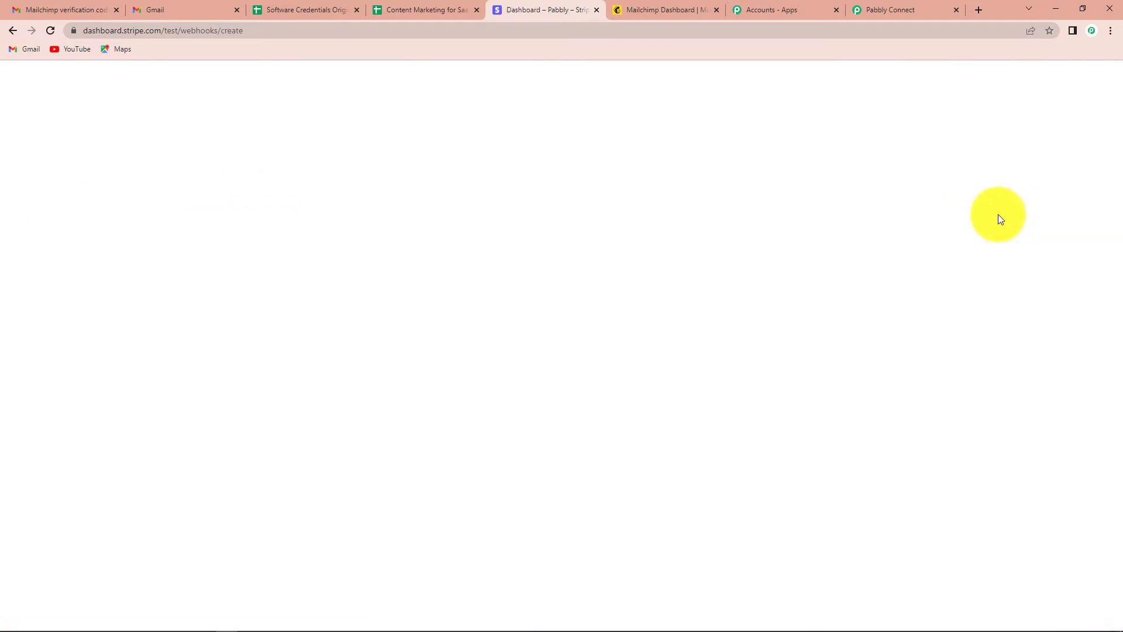
- Paste the copied webhook URL as the endpoint URL and set the version to Latest API version (2022-08-01)
click(127, 290)
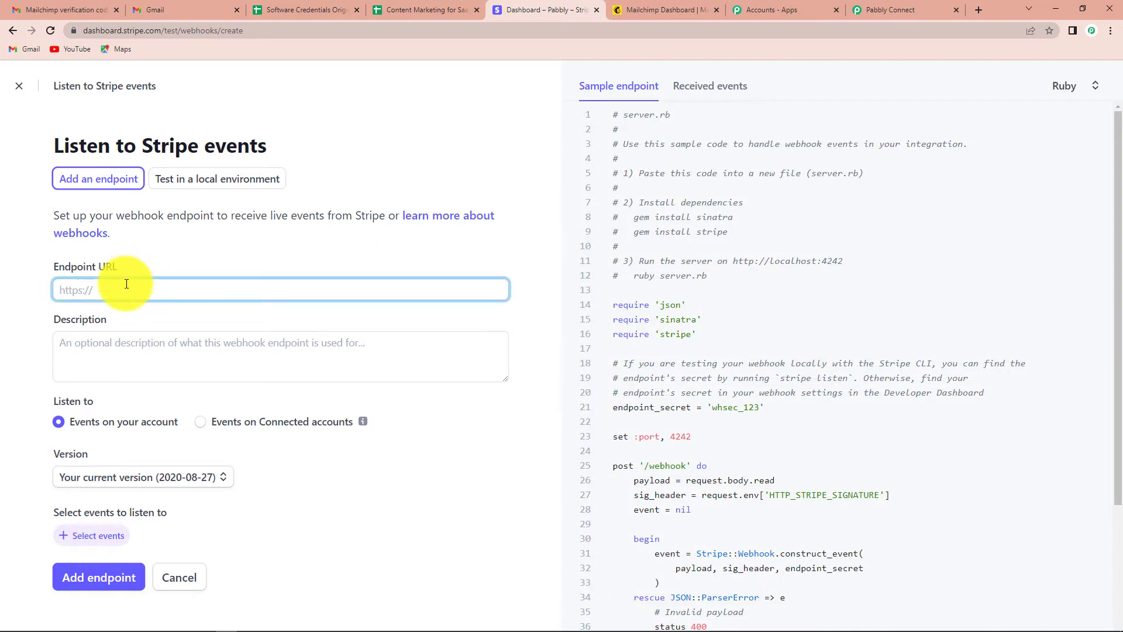
key(ctrl+v)
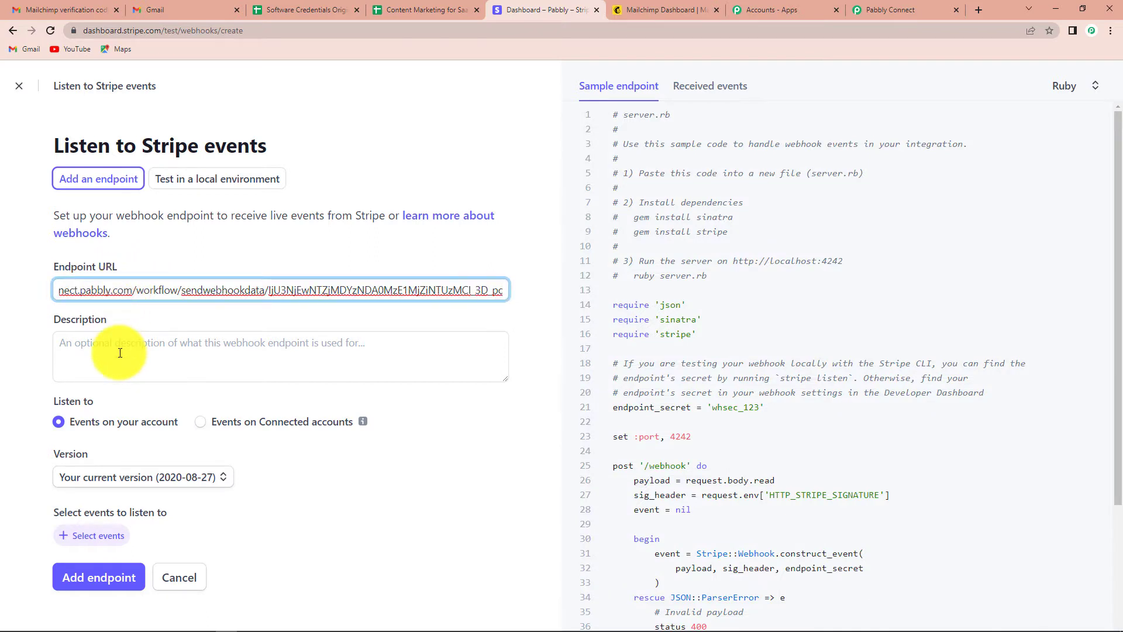
click(216, 476)
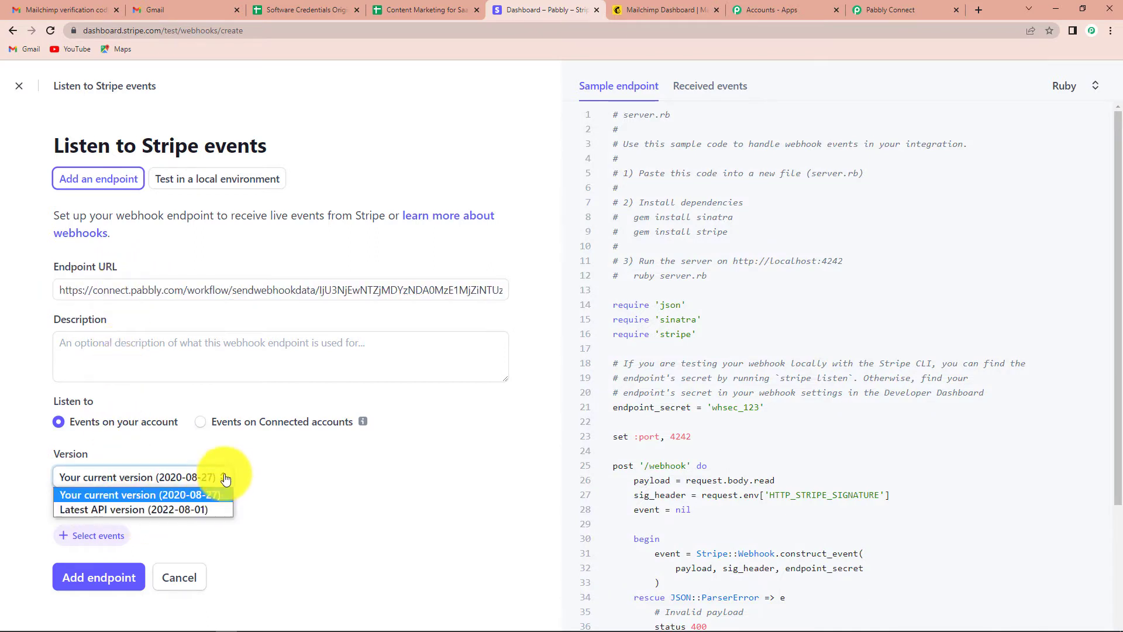
click(100, 510)
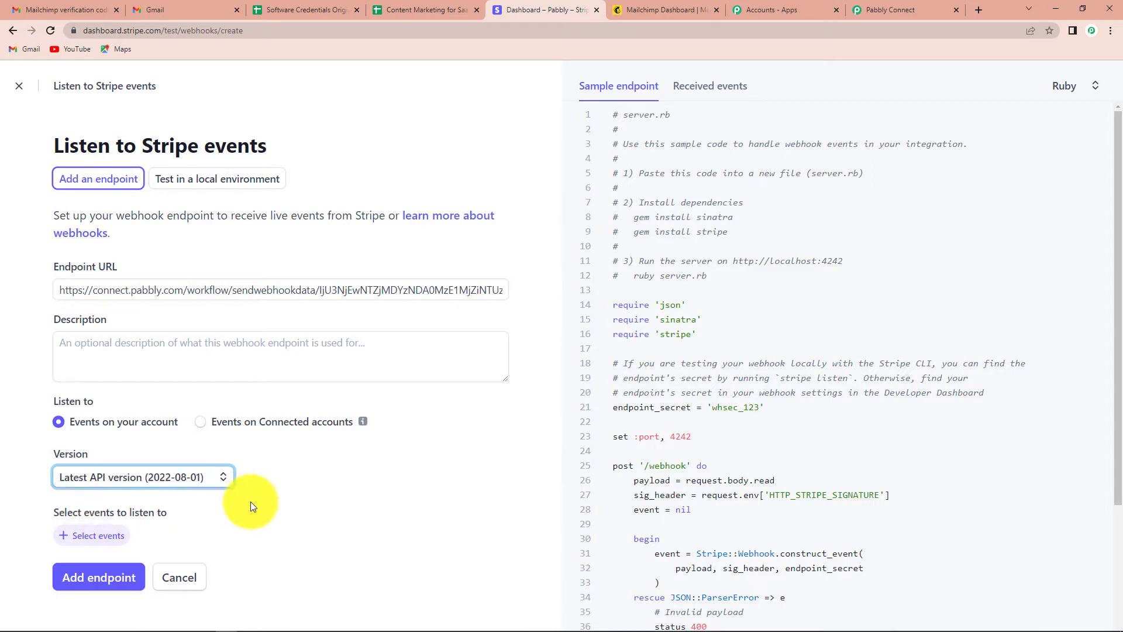
- Search the Stripe events for "cancele", select subscription_schedule.canceled and add the endpoint
click(86, 537)
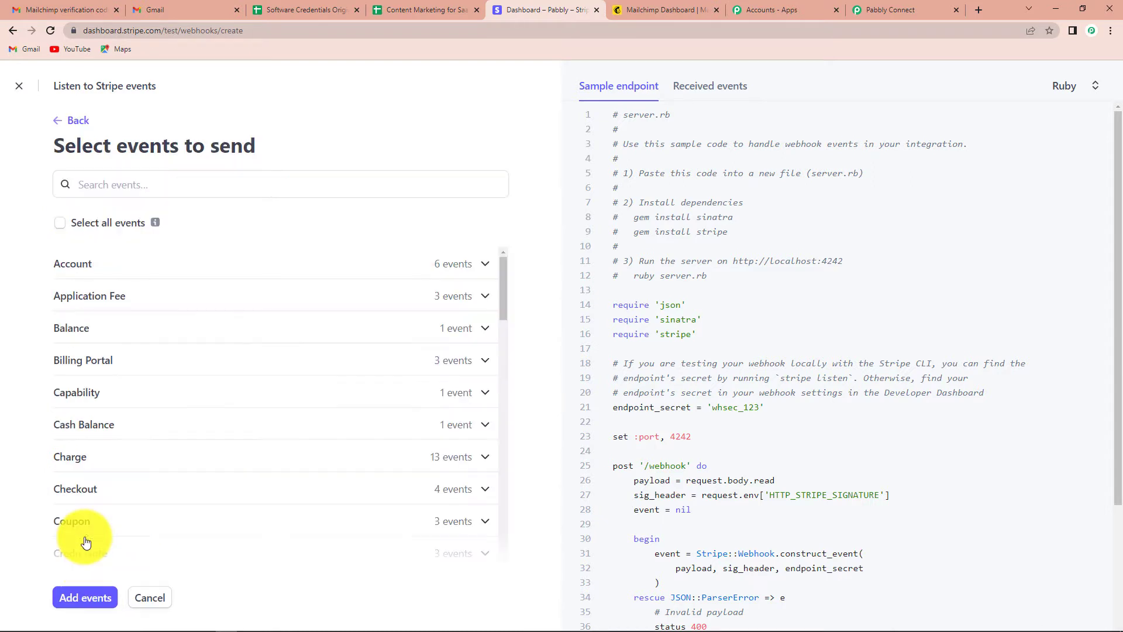
click(114, 185)
text(cancele)
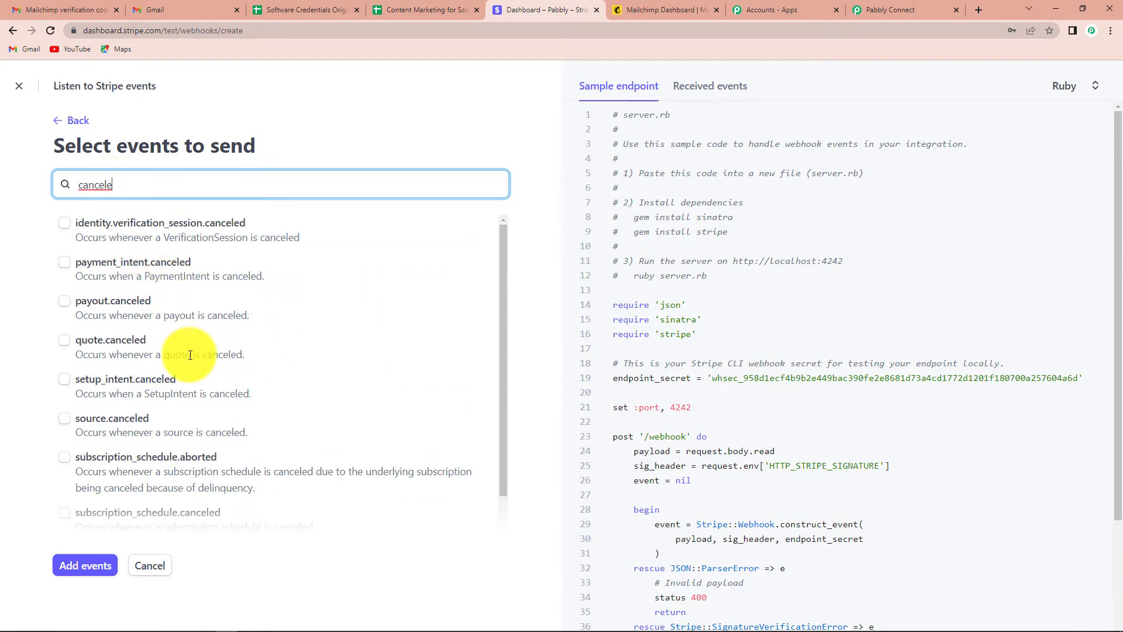
scroll(190, 355, down, 1)
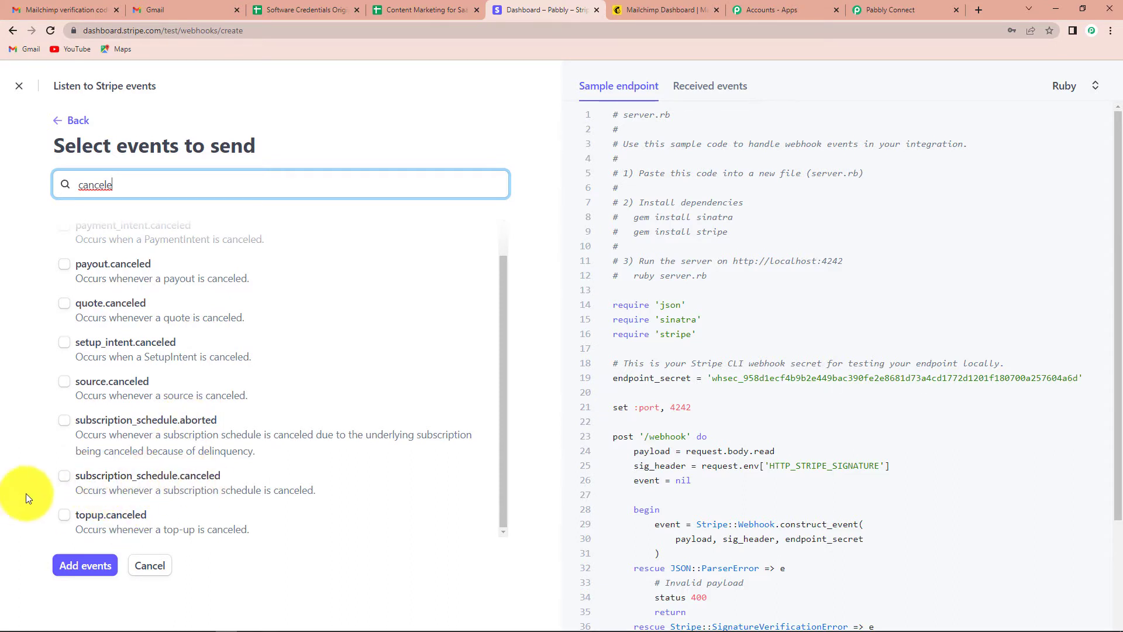
click(65, 476)
click(82, 566)
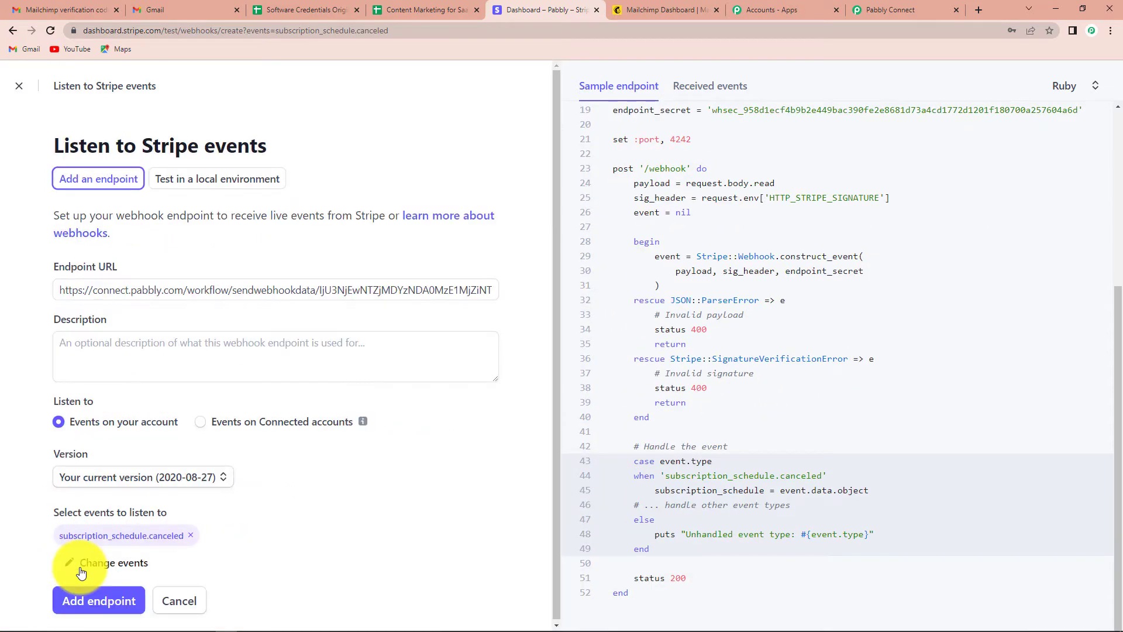
click(88, 601)
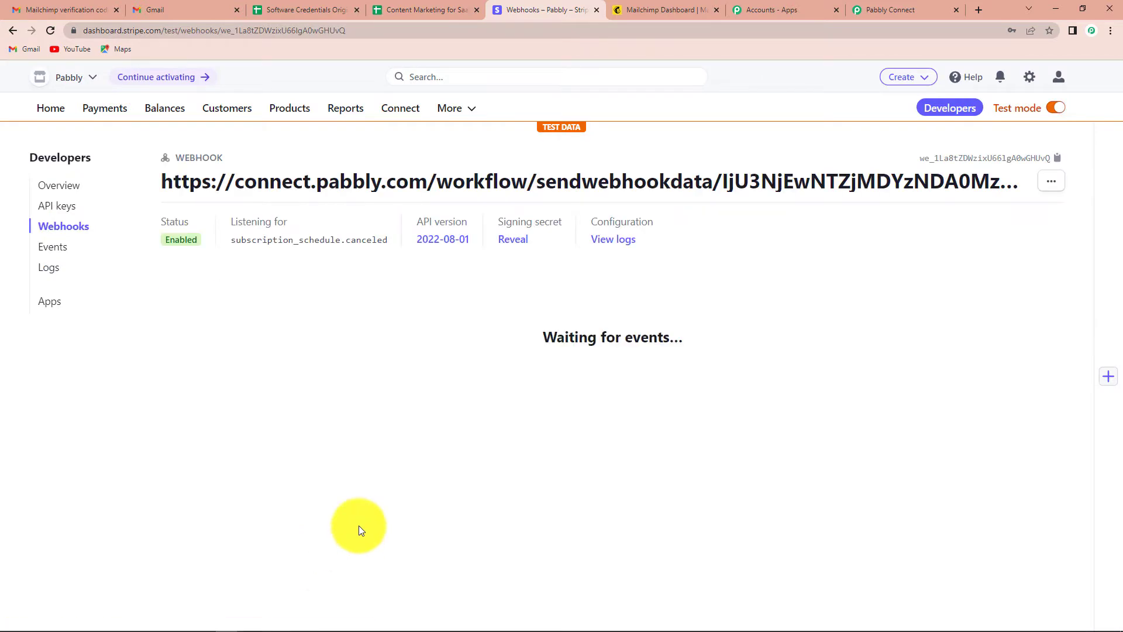
- Switch back to the Pabbly Connect workflow and check the Stripe trigger's webhook response status
click(883, 11)
scroll(1076, 394, down, 8)
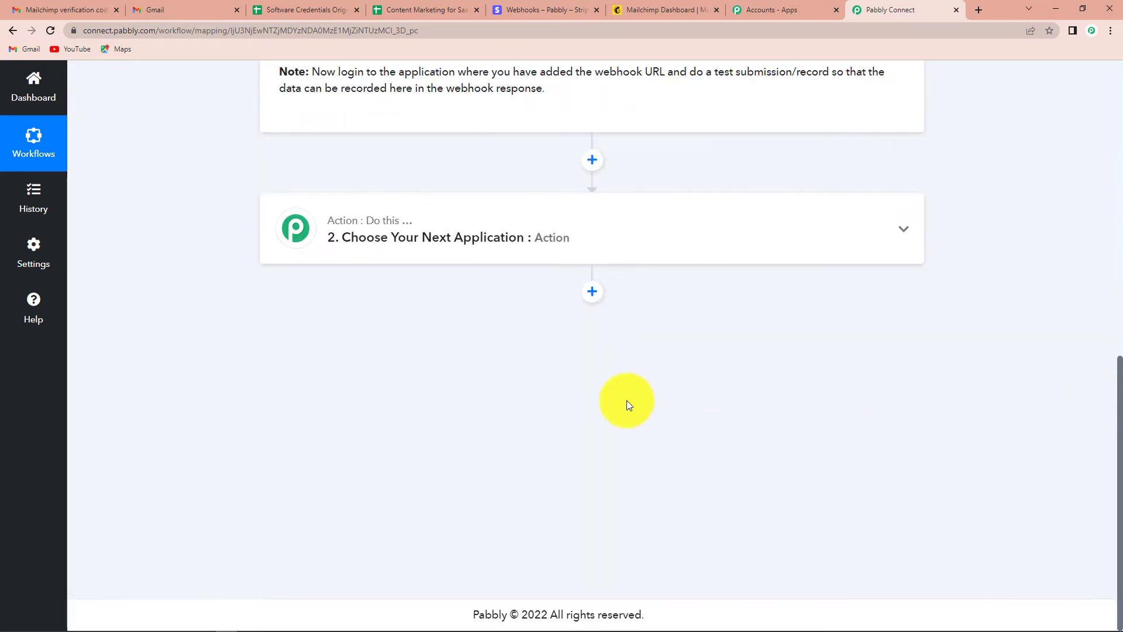
scroll(626, 400, up, 5)
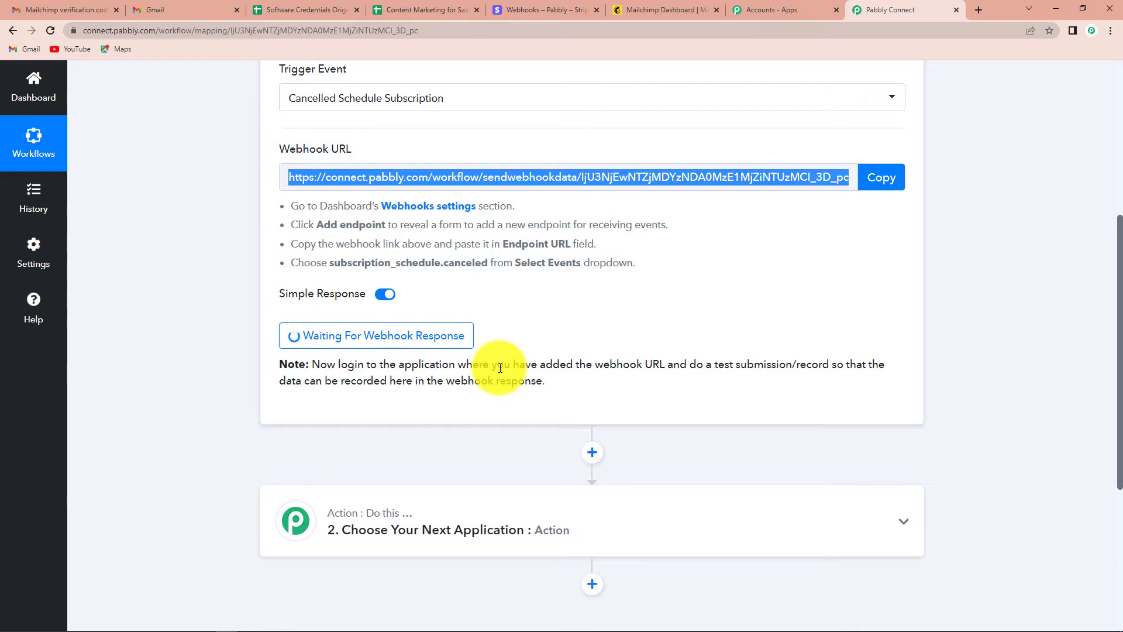
- Switch to Stripe and open the list of subscriptions in the payments section
click(528, 12)
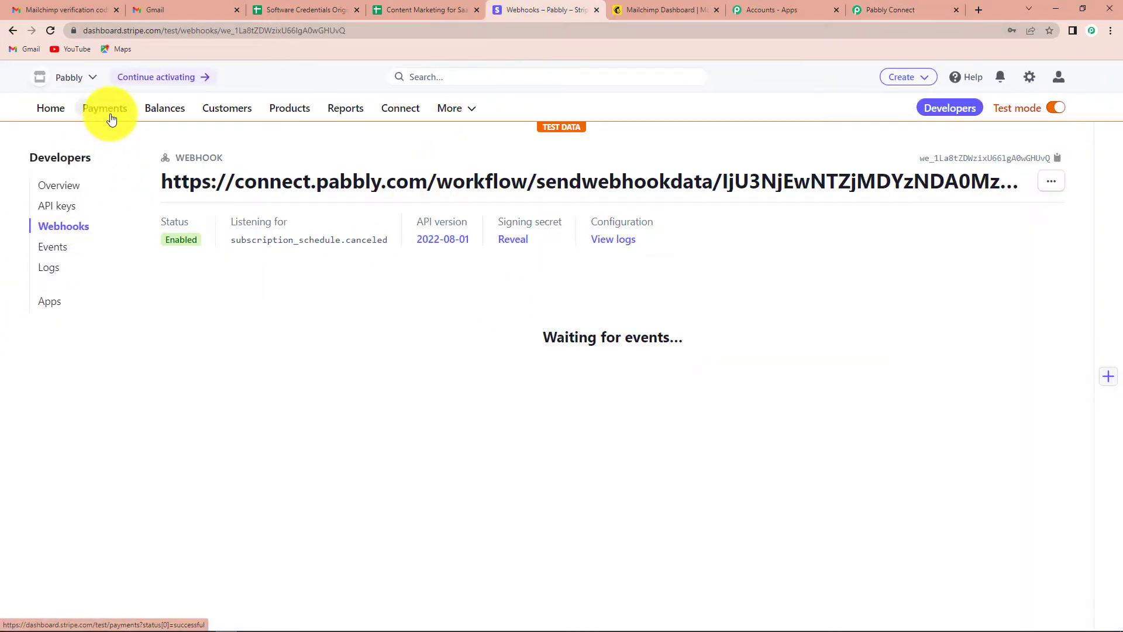
click(89, 110)
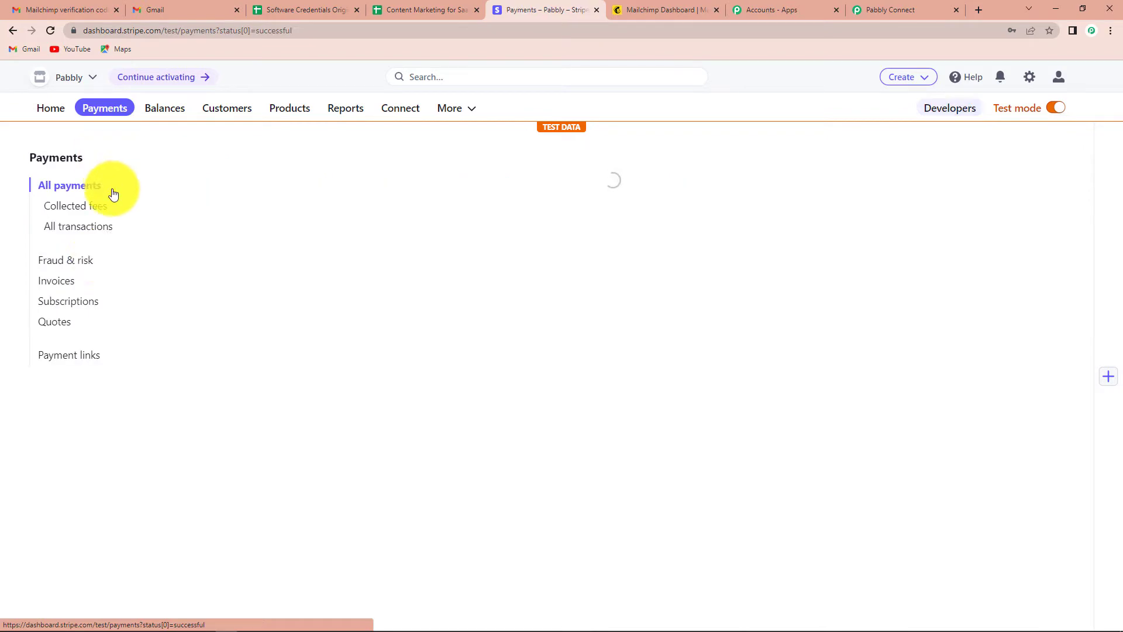
click(62, 301)
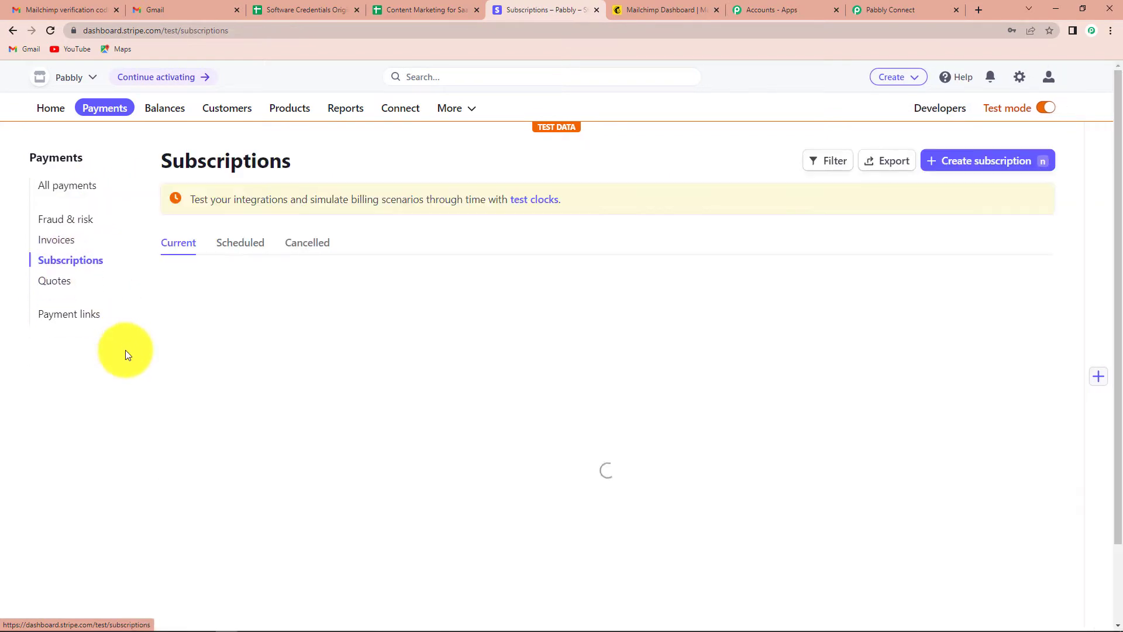
- Open the scheduled Mouse subscription from the scheduled subscriptions list, review its details and permanently delete it
click(243, 250)
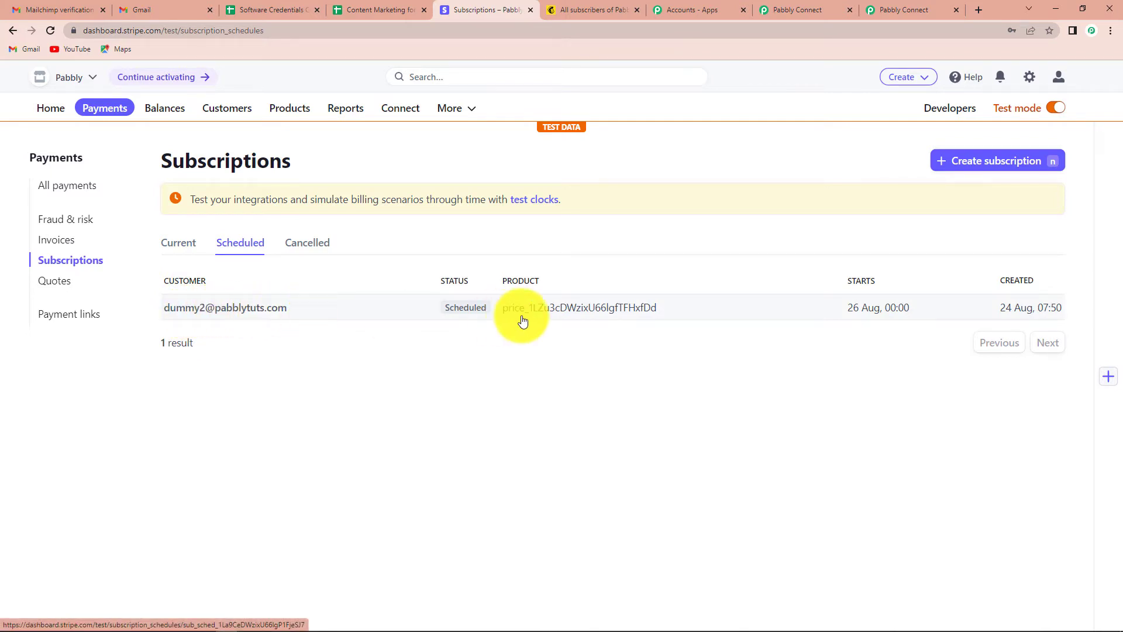
click(196, 315)
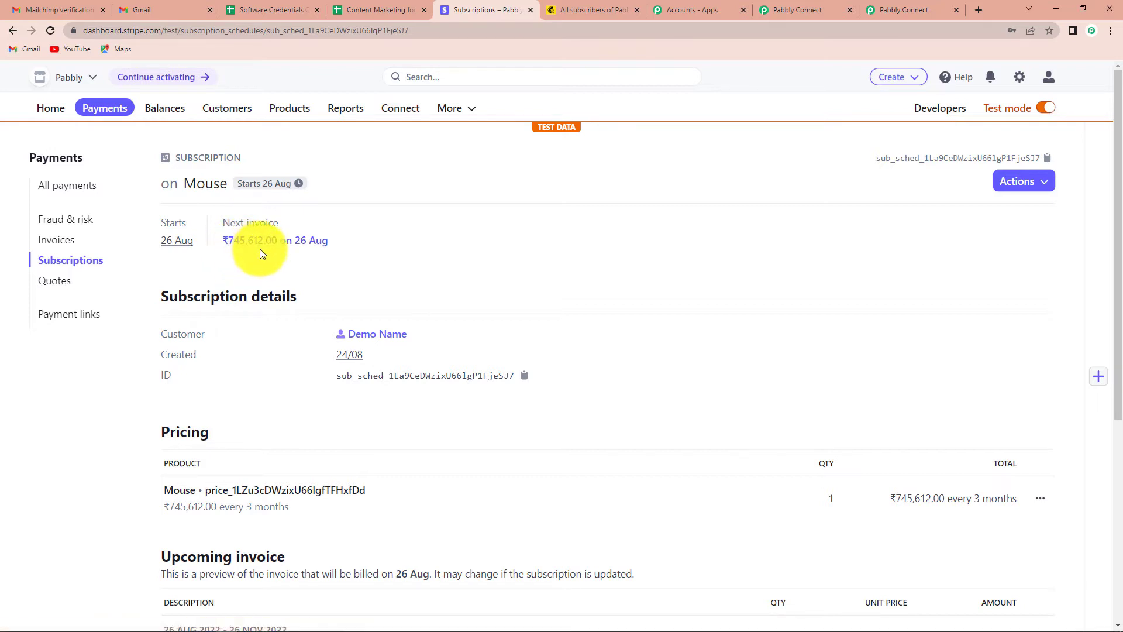
scroll(359, 286, down, 2)
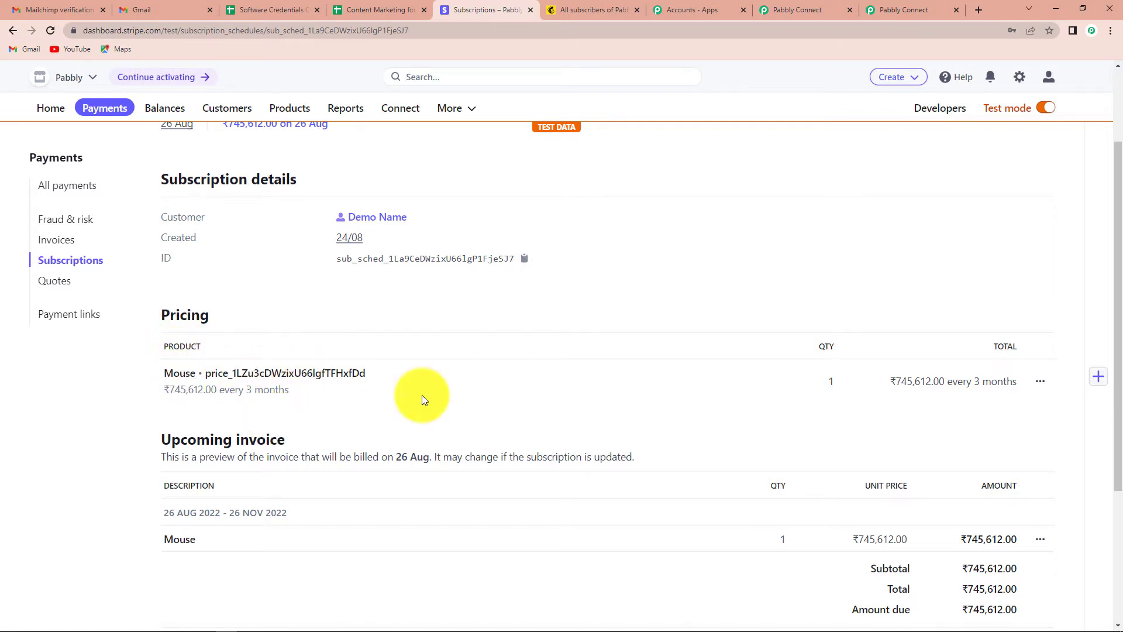
scroll(413, 395, up, 2)
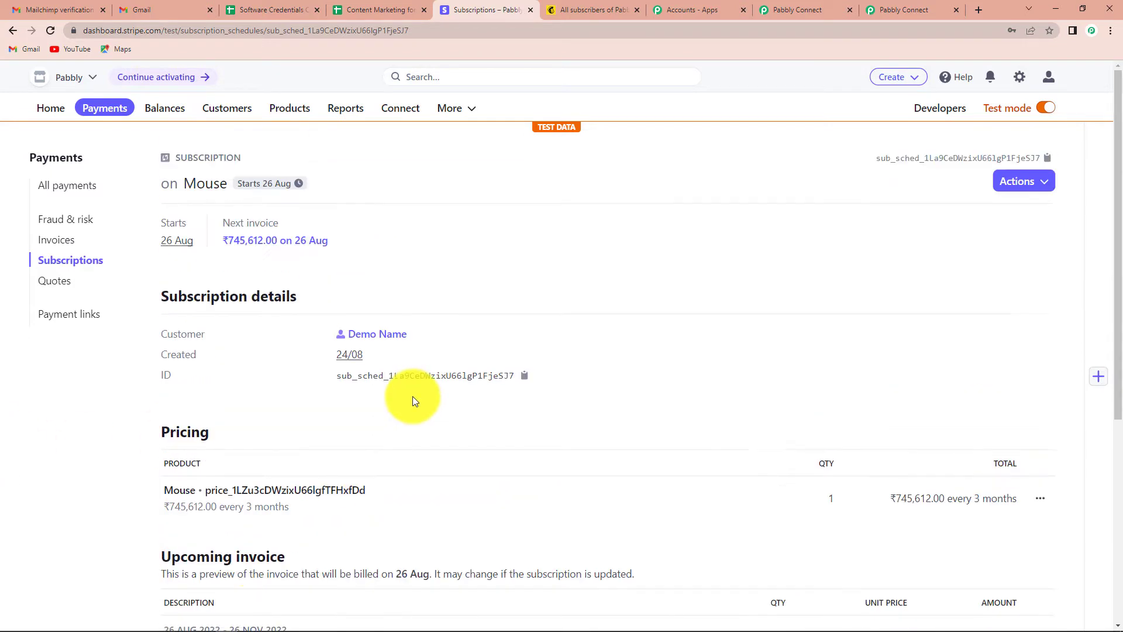
click(1034, 189)
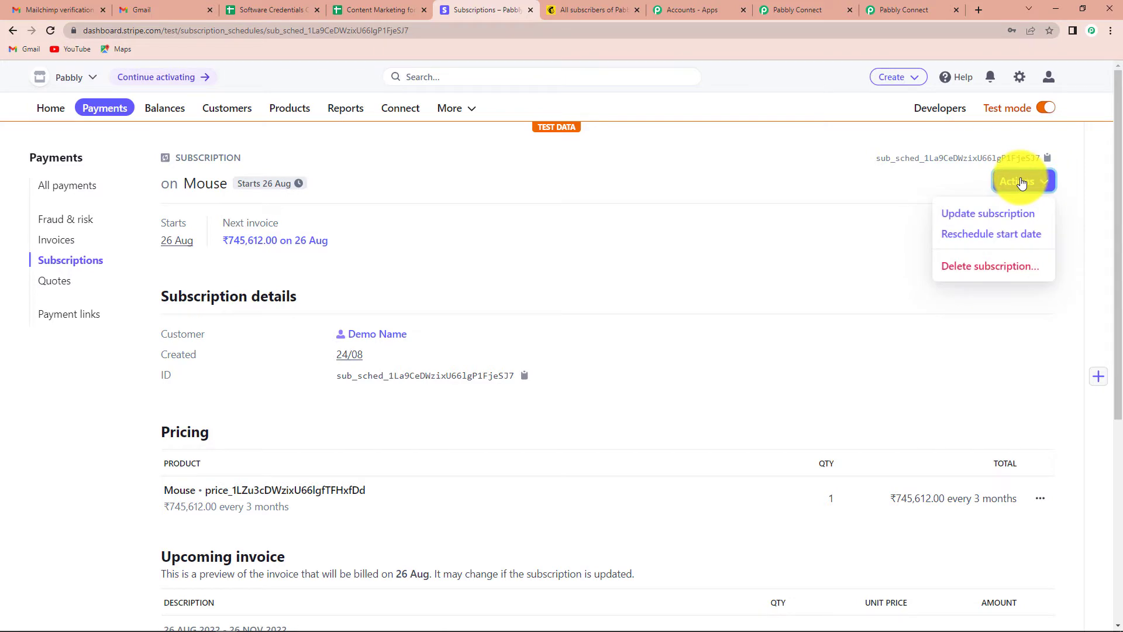
click(977, 272)
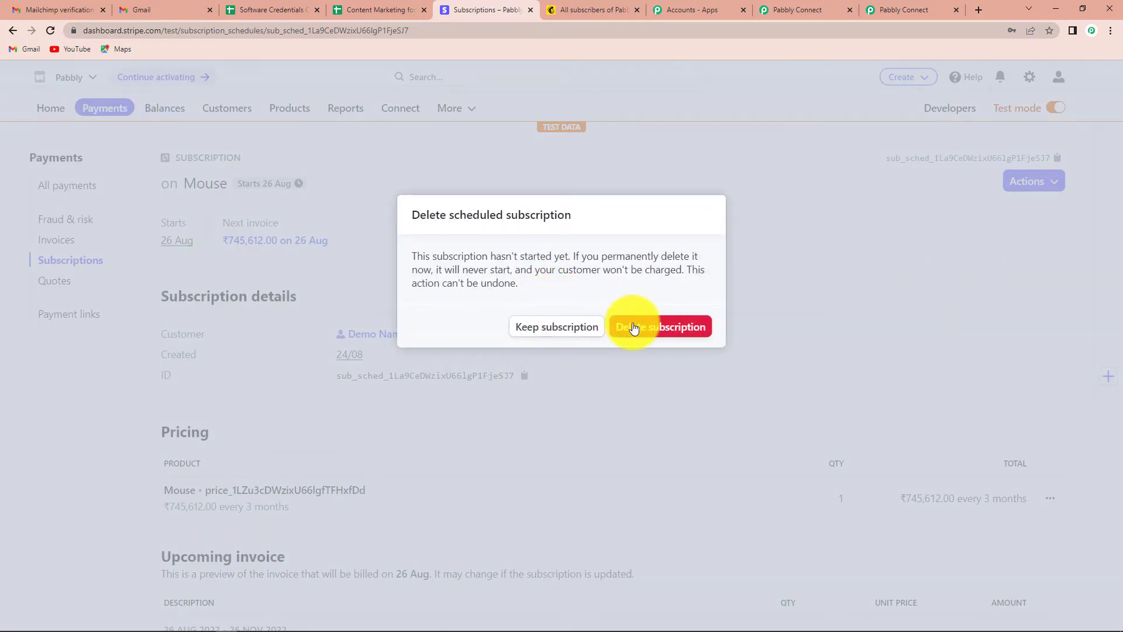
click(633, 327)
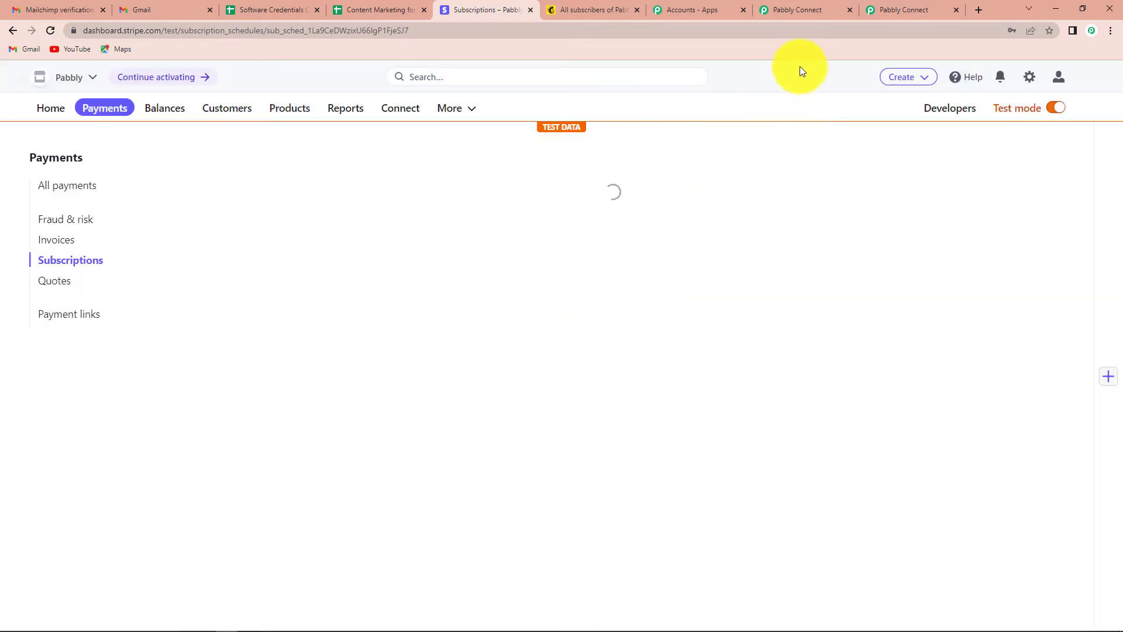
- Switch to the Pabbly Connect workflow and examine the webhook response for the event type, cancellation time and customer ID fields
click(914, 9)
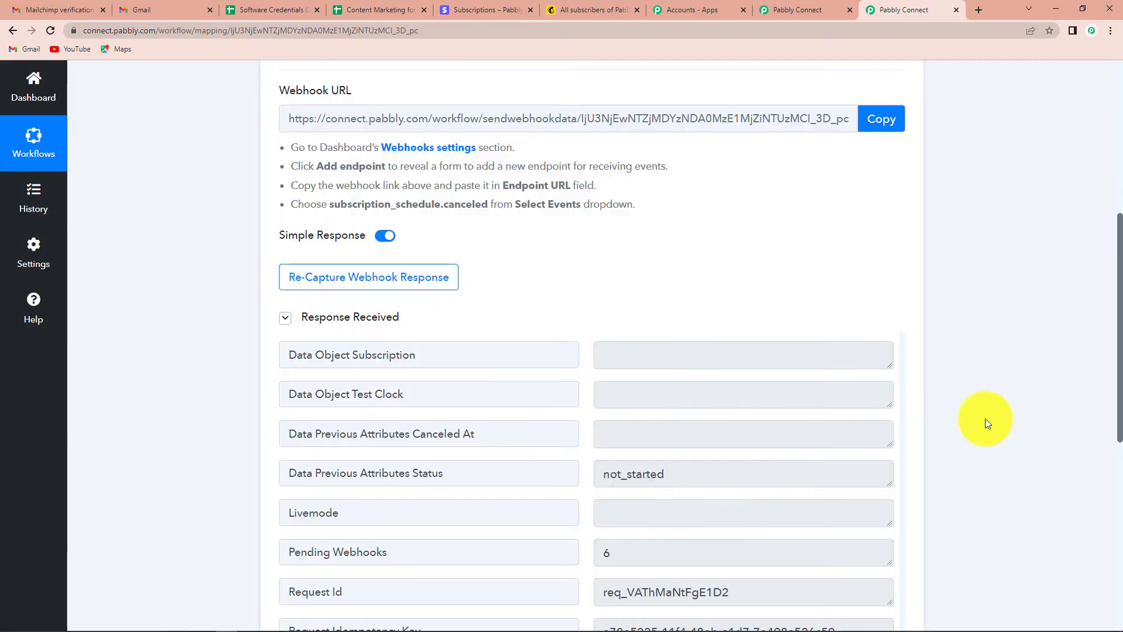
scroll(979, 400, down, 2)
scroll(810, 393, down, 2)
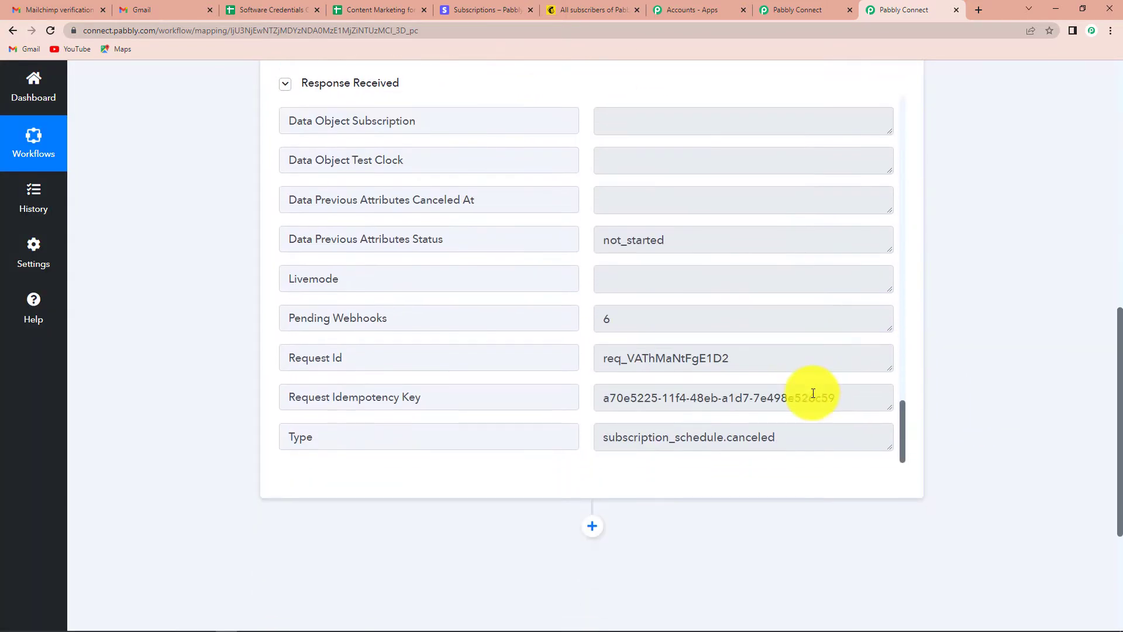
scroll(657, 414, up, 5)
scroll(651, 487, up, 10)
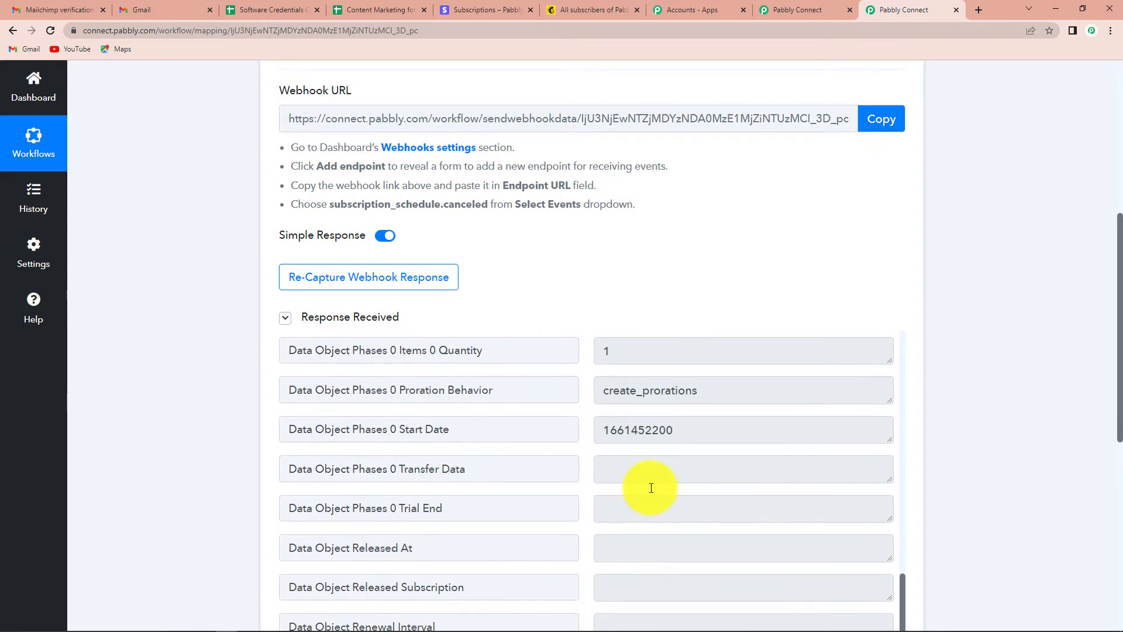
scroll(1023, 420, down, 2)
scroll(709, 431, down, 9)
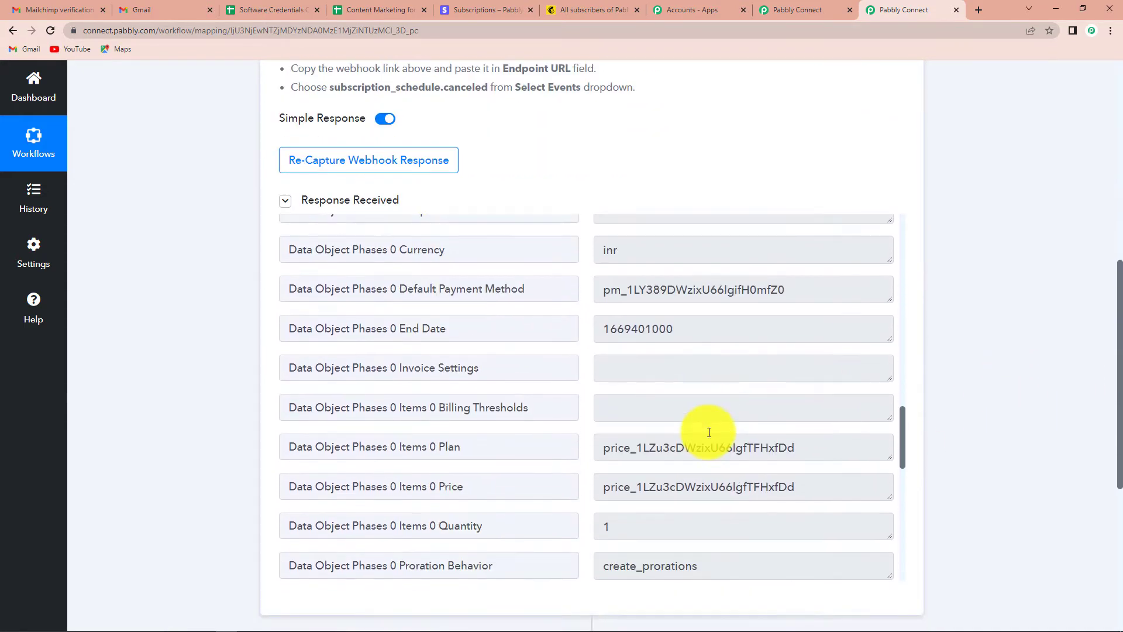
scroll(647, 437, down, 3)
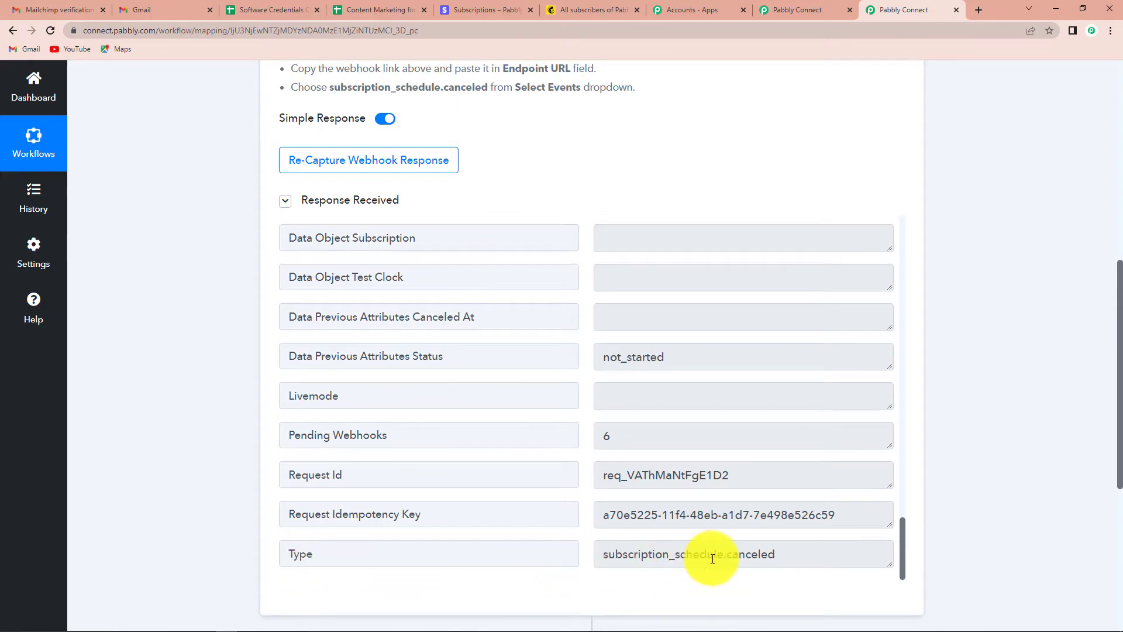
scroll(756, 393, up, 2)
scroll(756, 393, up, 15)
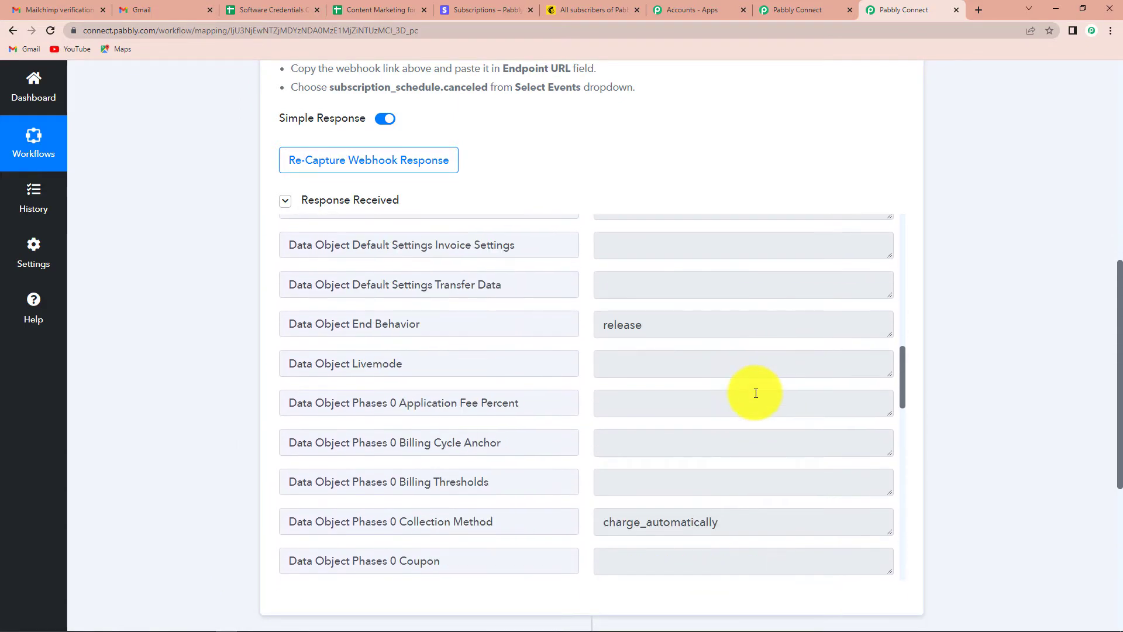
scroll(756, 393, up, 6)
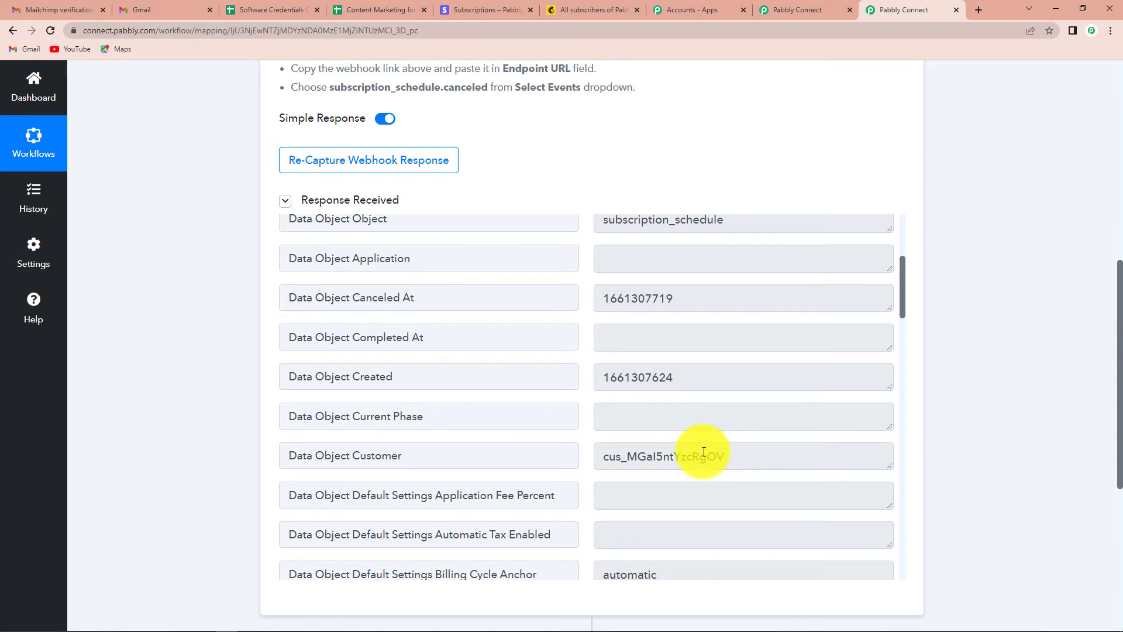
- Add an action step below the Stripe trigger and choose Stripe as its app
scroll(977, 391, down, 5)
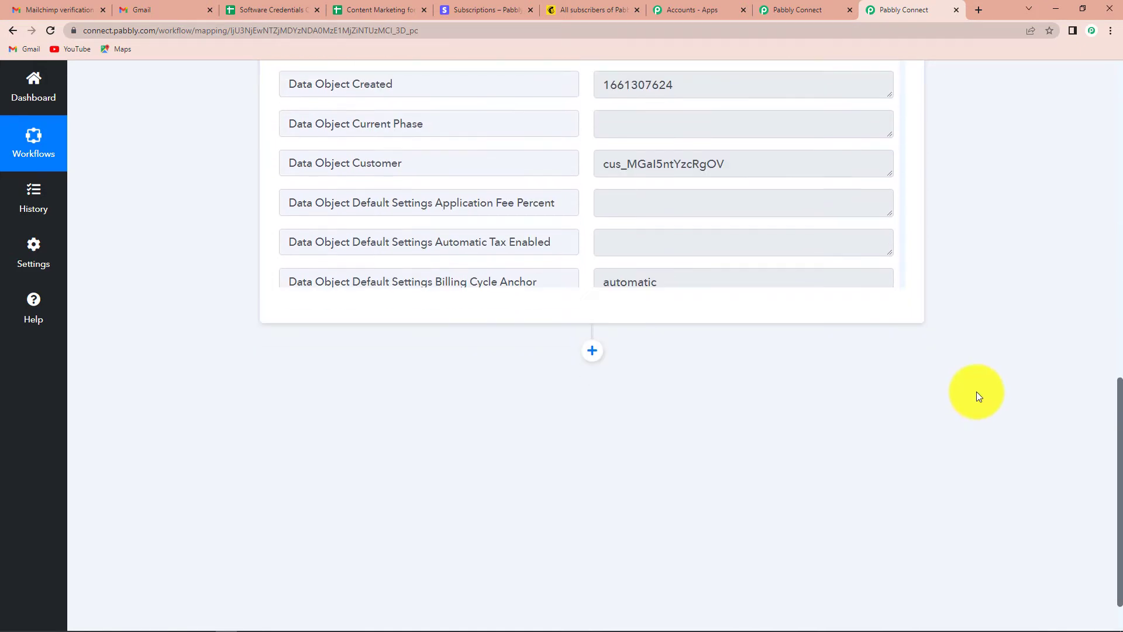
click(592, 351)
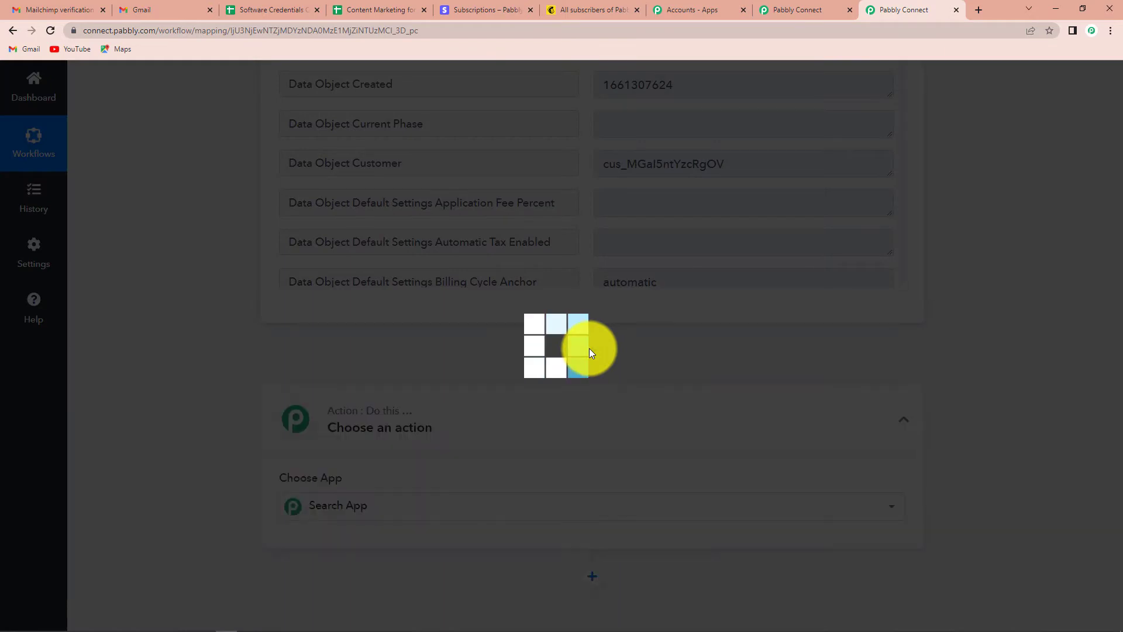
text(Stripe)
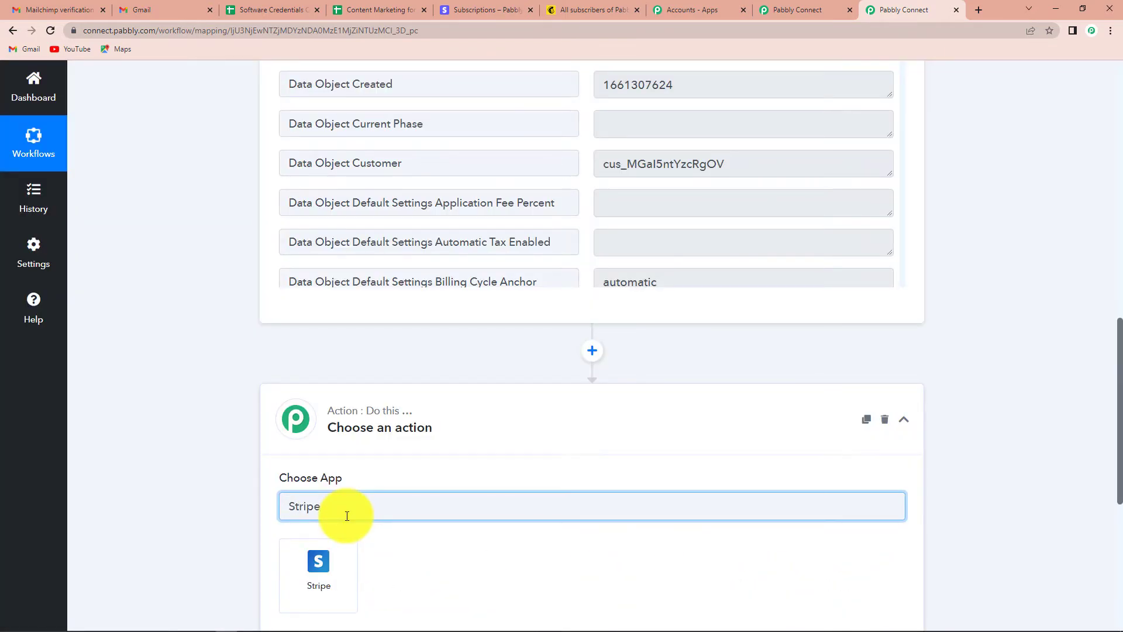
click(303, 565)
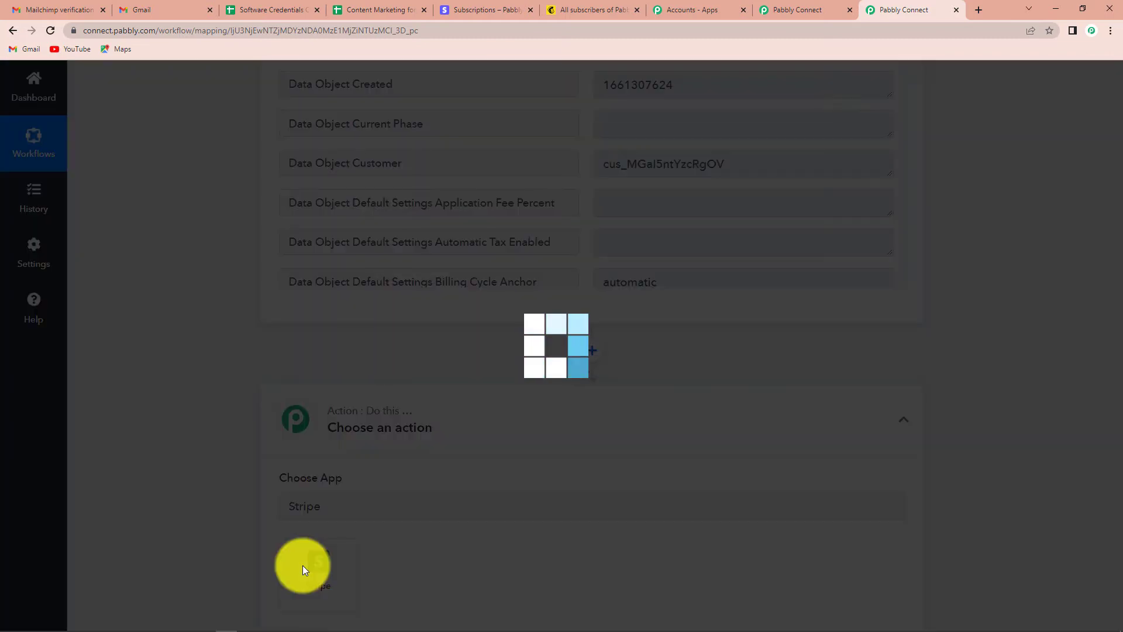
- Set the Stripe action event to Retrieve a Customer by ID and connect it with the existing connection Stripe #41
scroll(507, 524, down, 2)
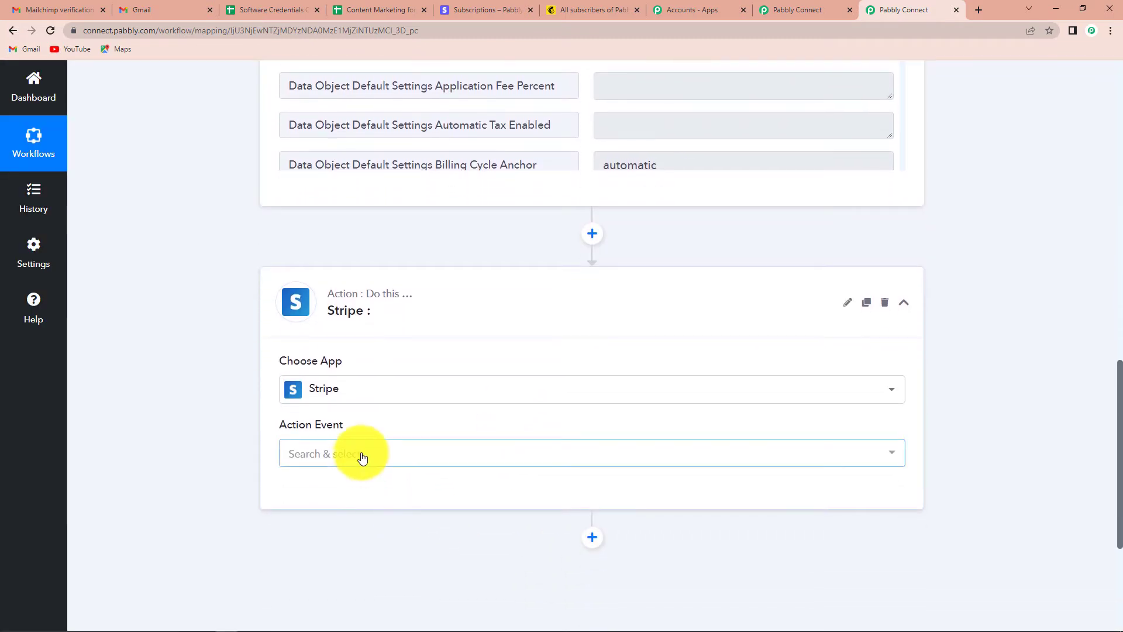
click(363, 455)
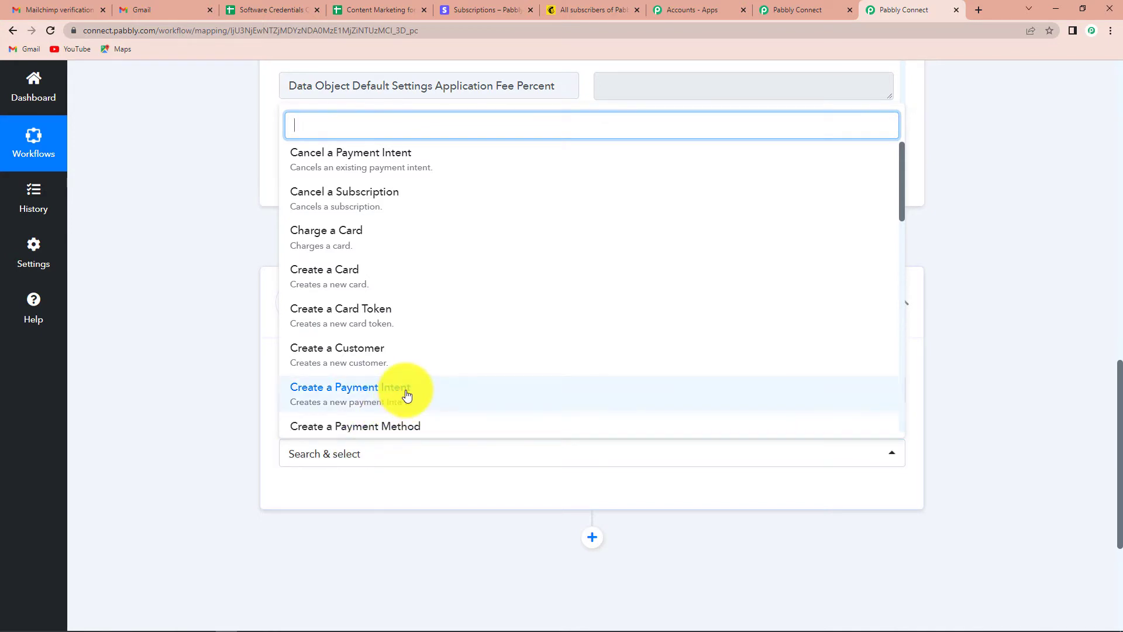
scroll(407, 395, down, 7)
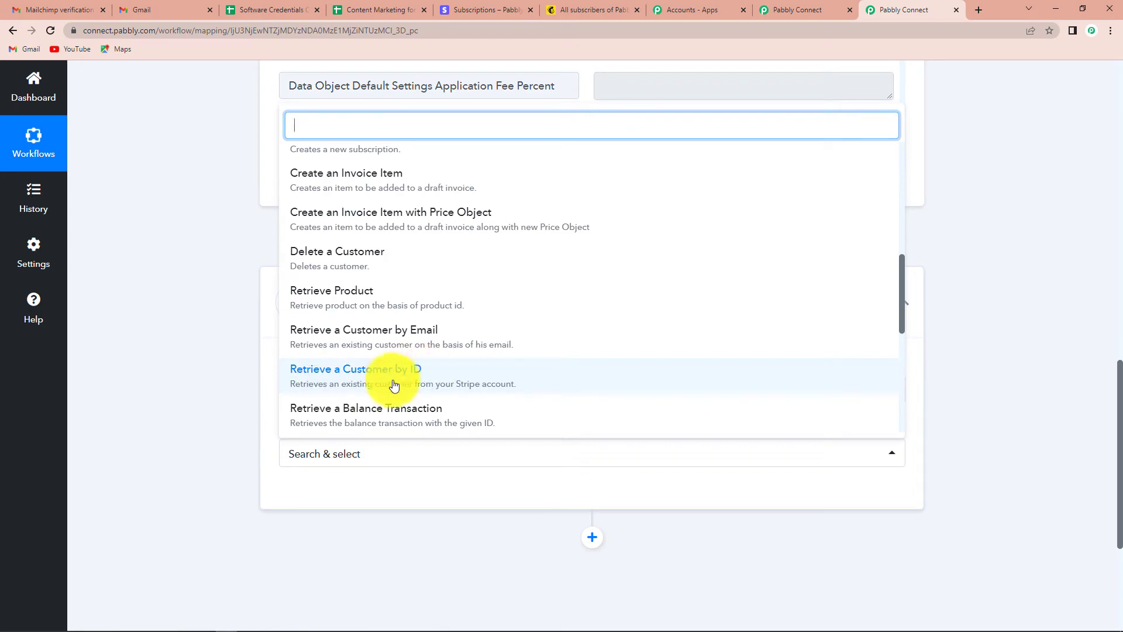
click(393, 375)
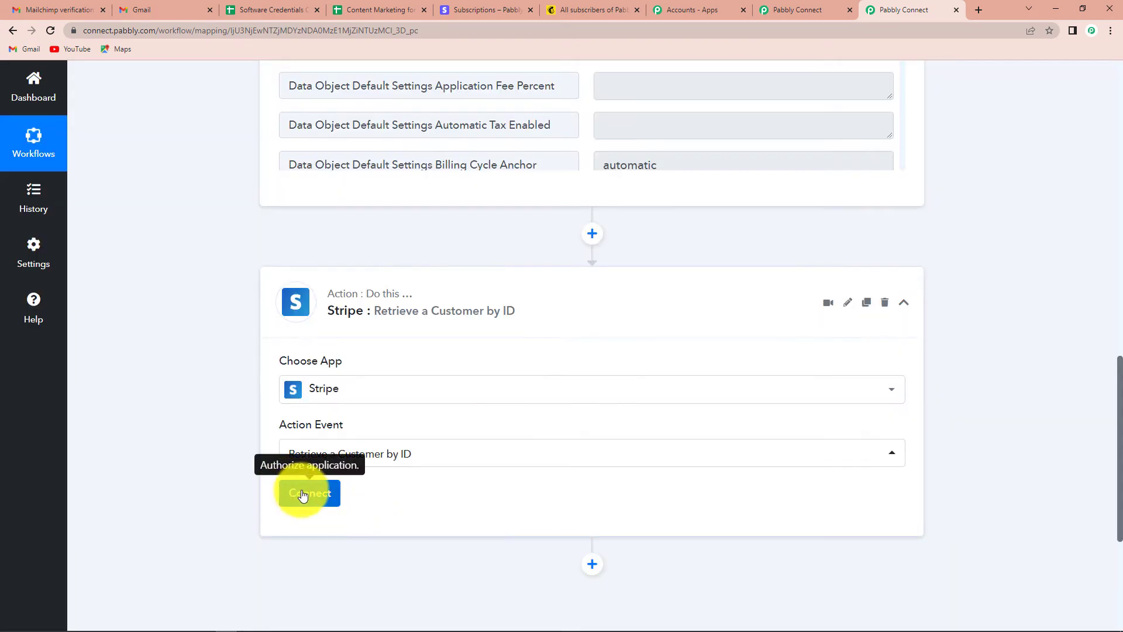
click(304, 495)
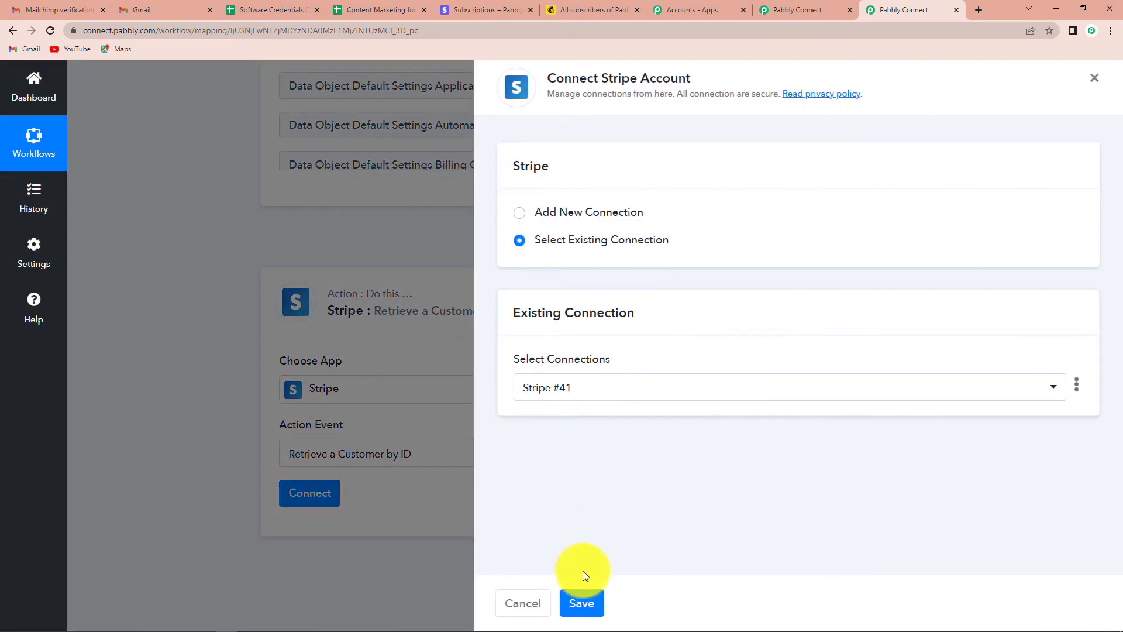
click(582, 604)
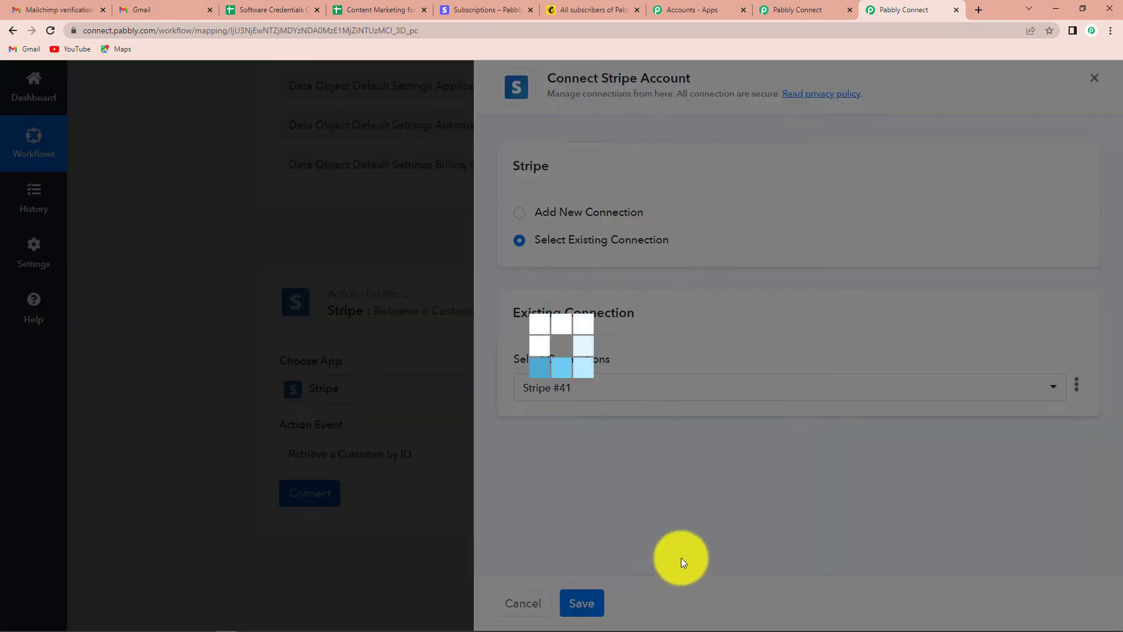
- Map the required Customer ID to the Data Object Customer value from the Cancelled Schedule Subscription trigger
scroll(626, 489, down, 4)
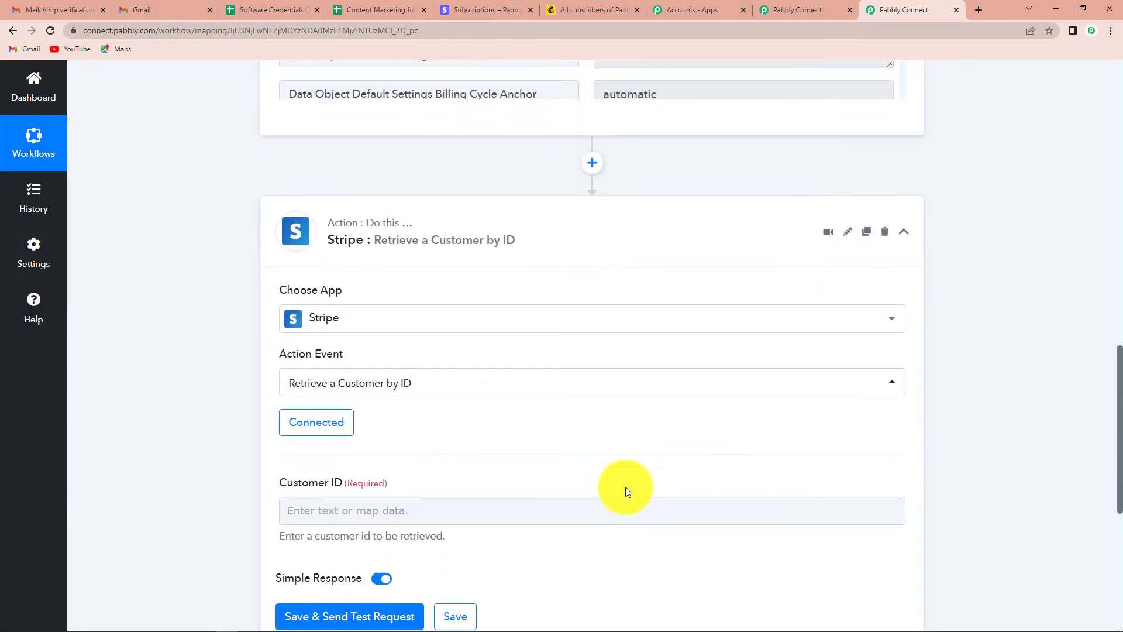
click(326, 345)
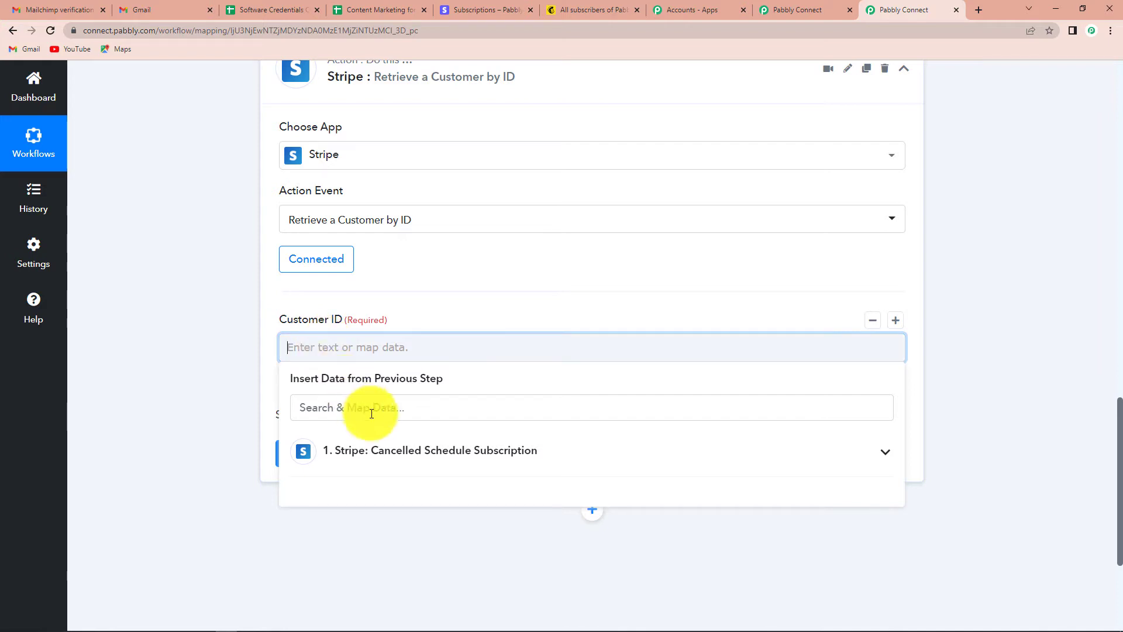
click(371, 455)
scroll(440, 536, down, 3)
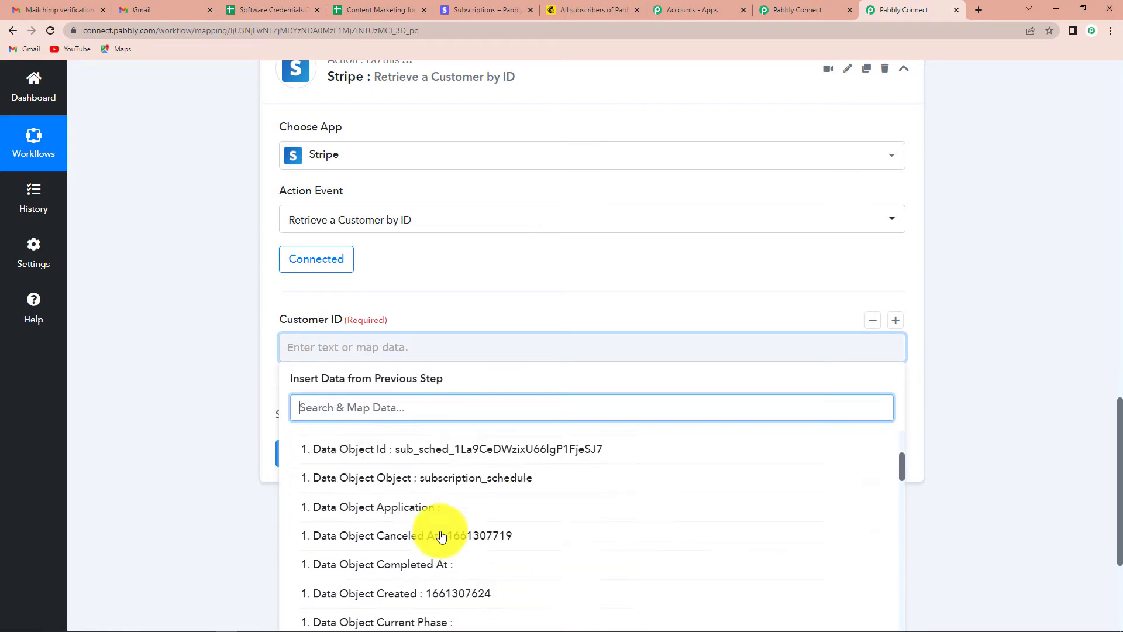
scroll(503, 580, down, 2)
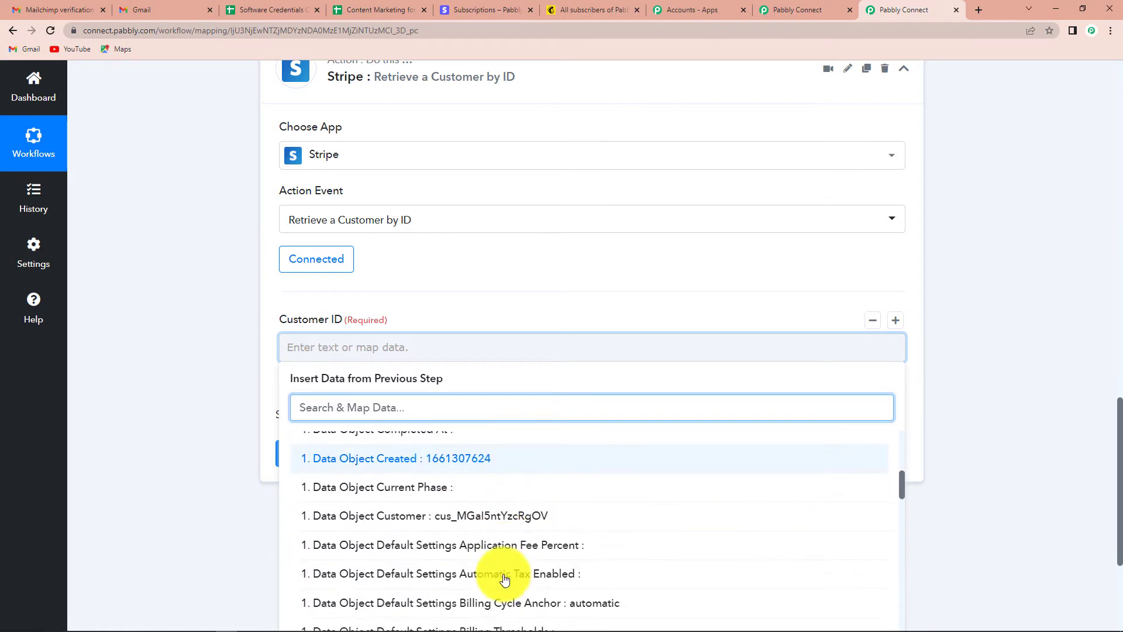
click(462, 515)
click(198, 440)
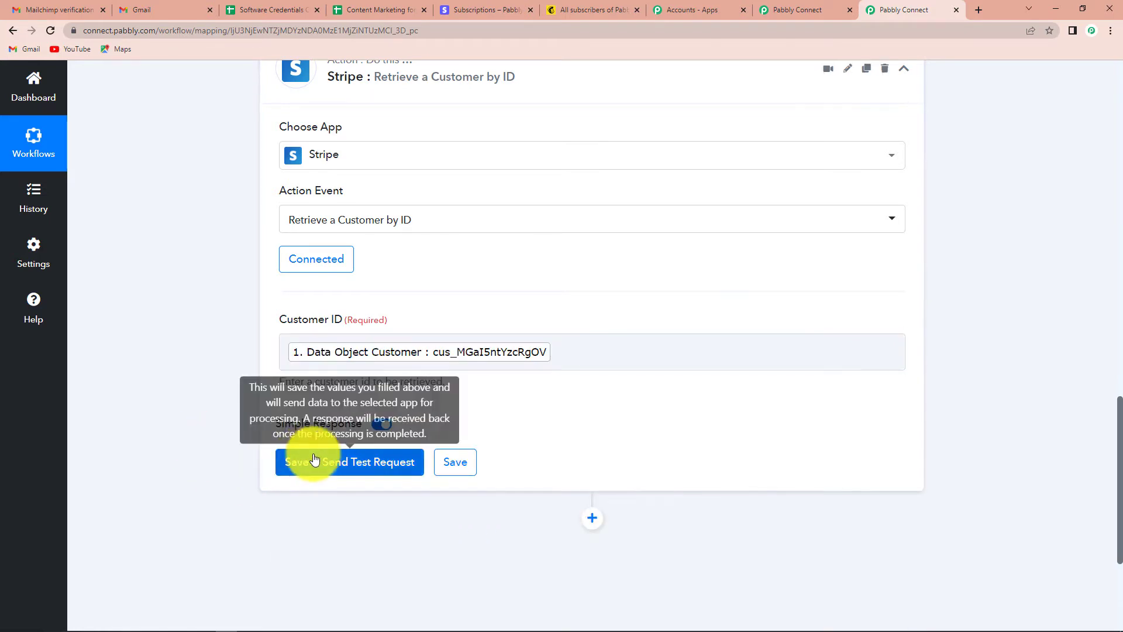
- Save the Retrieve a Customer by ID action with a test request and check the email and name fields in its response
click(319, 465)
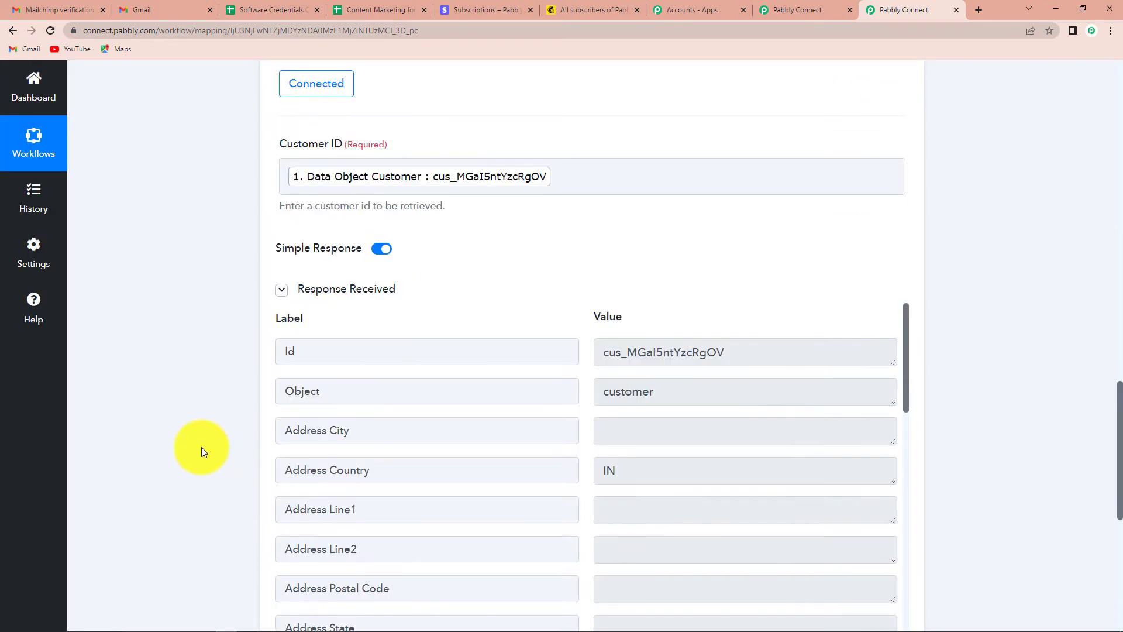
scroll(216, 450, down, 2)
scroll(727, 381, down, 7)
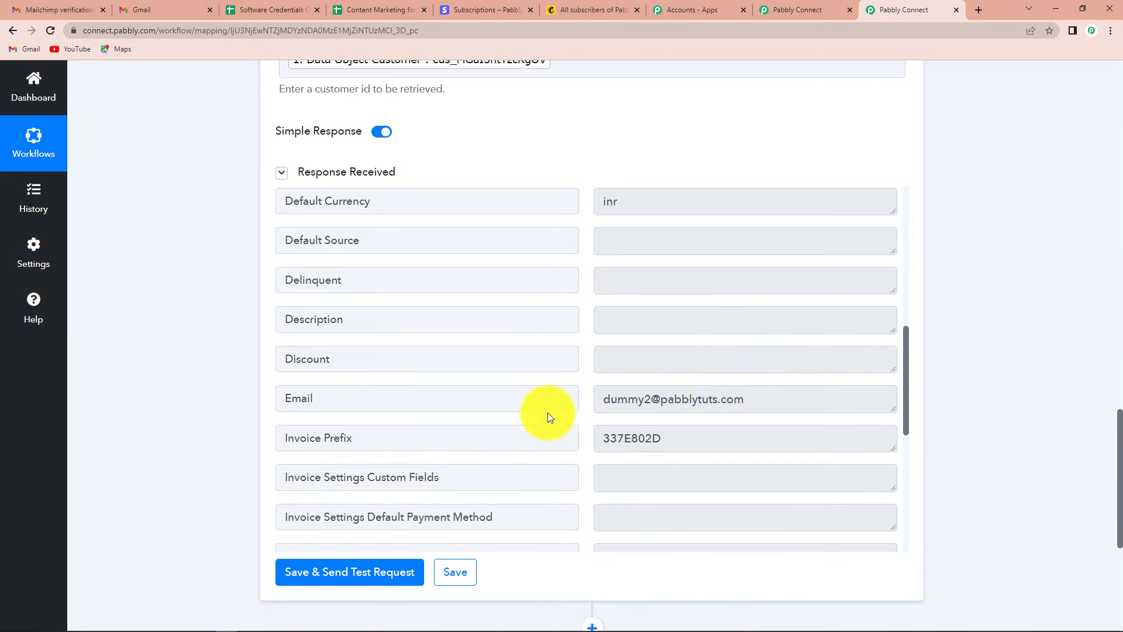
scroll(765, 394, down, 5)
scroll(768, 393, down, 1)
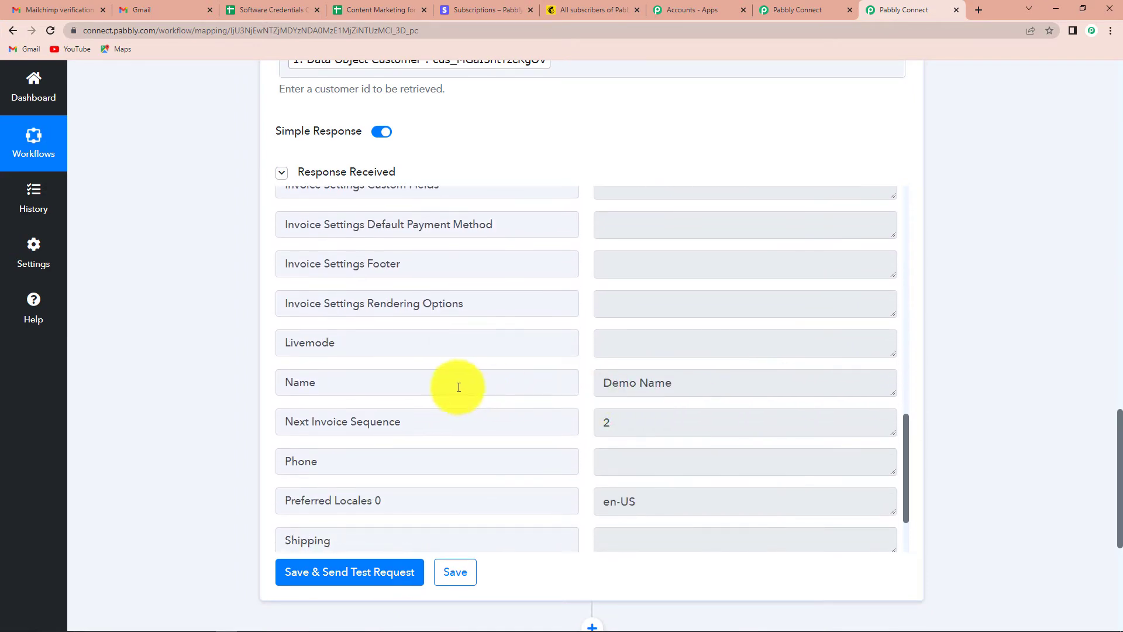
scroll(754, 385, down, 2)
scroll(992, 372, down, 2)
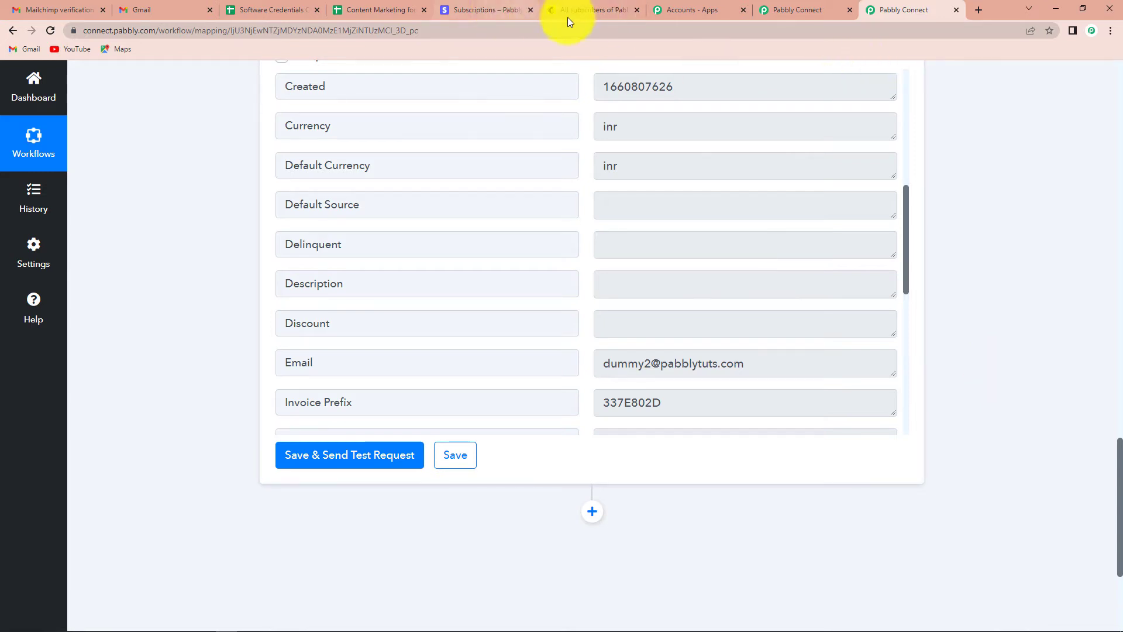
- Switch to Mailchimp and open all contacts of the PabblyConnect audience
click(583, 8)
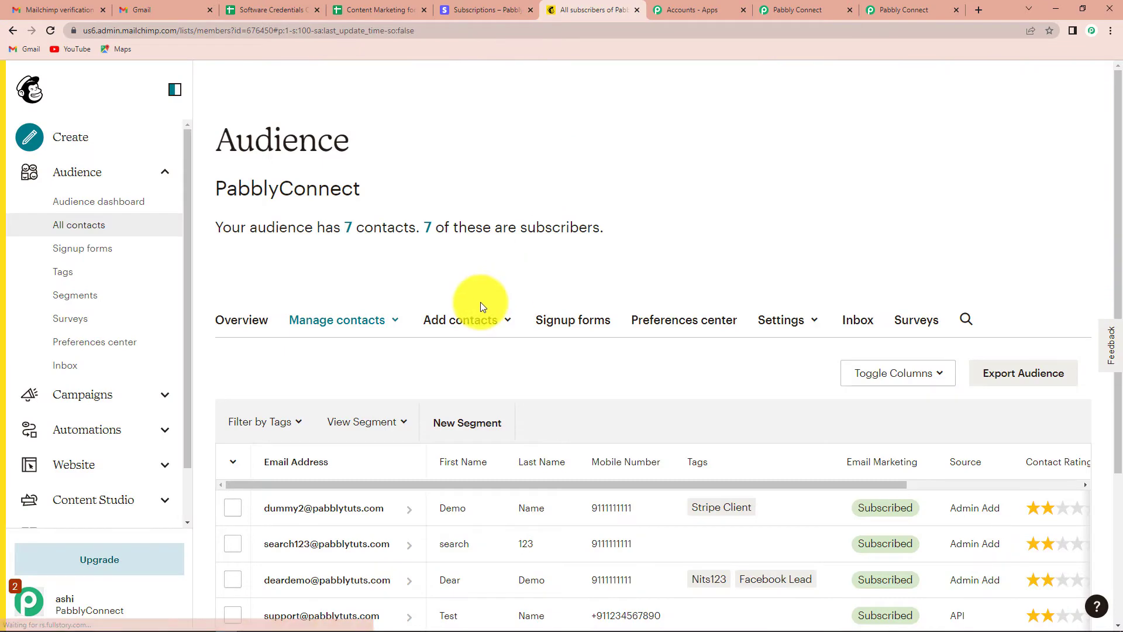
click(66, 230)
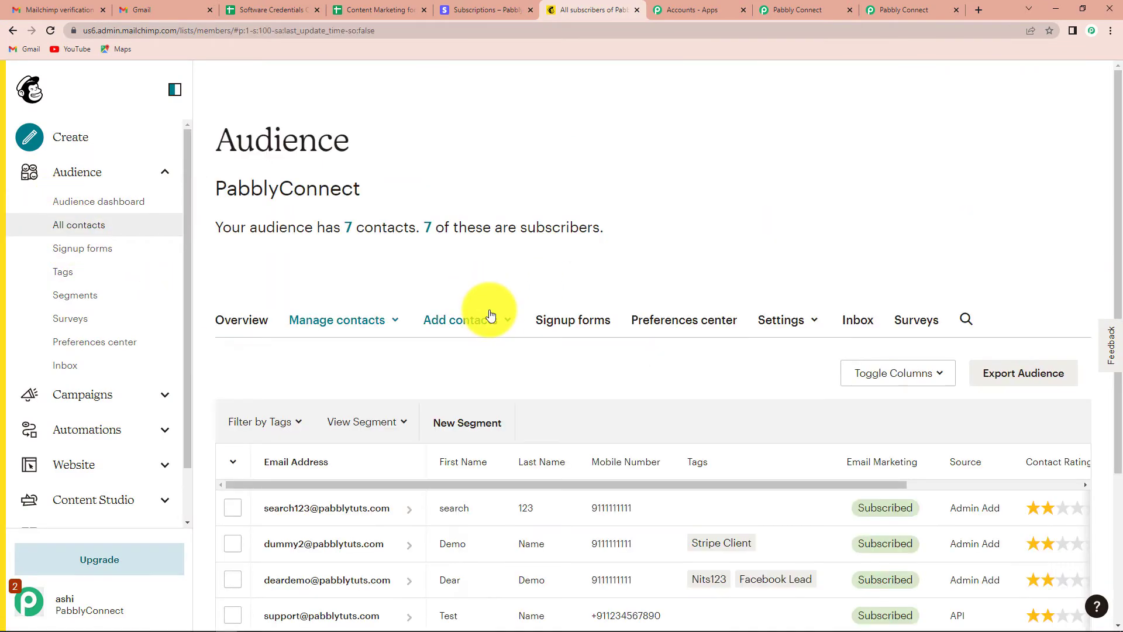
- Review the audience's contact list, switch back to Pabbly Connect, and add MailChimp as a new action after the Stripe customer retrieval
scroll(319, 389, down, 3)
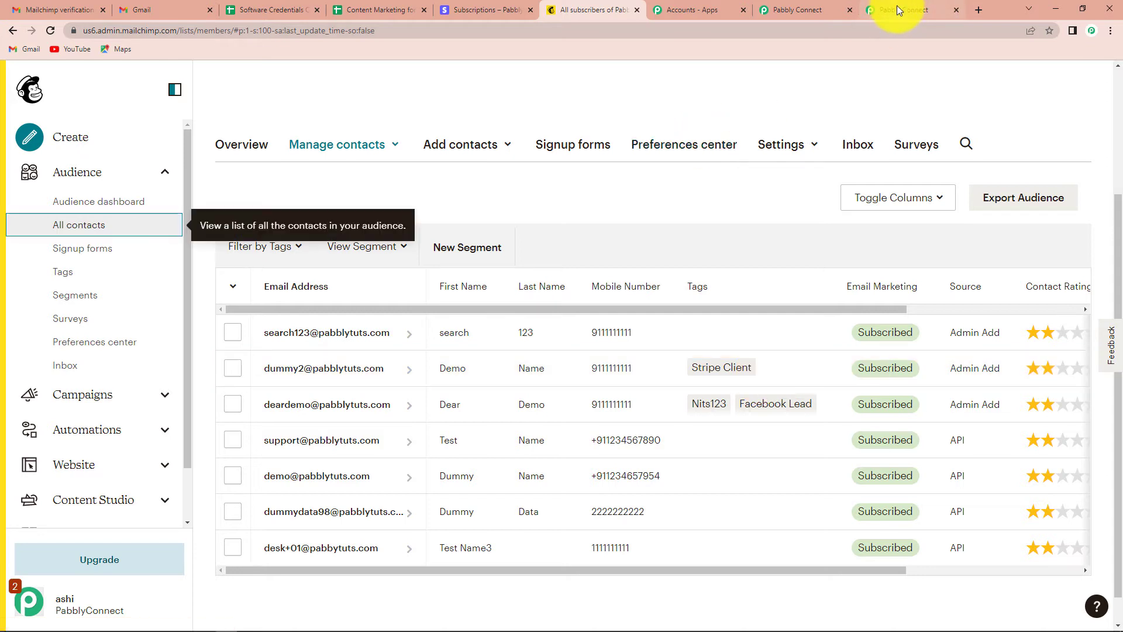
click(897, 10)
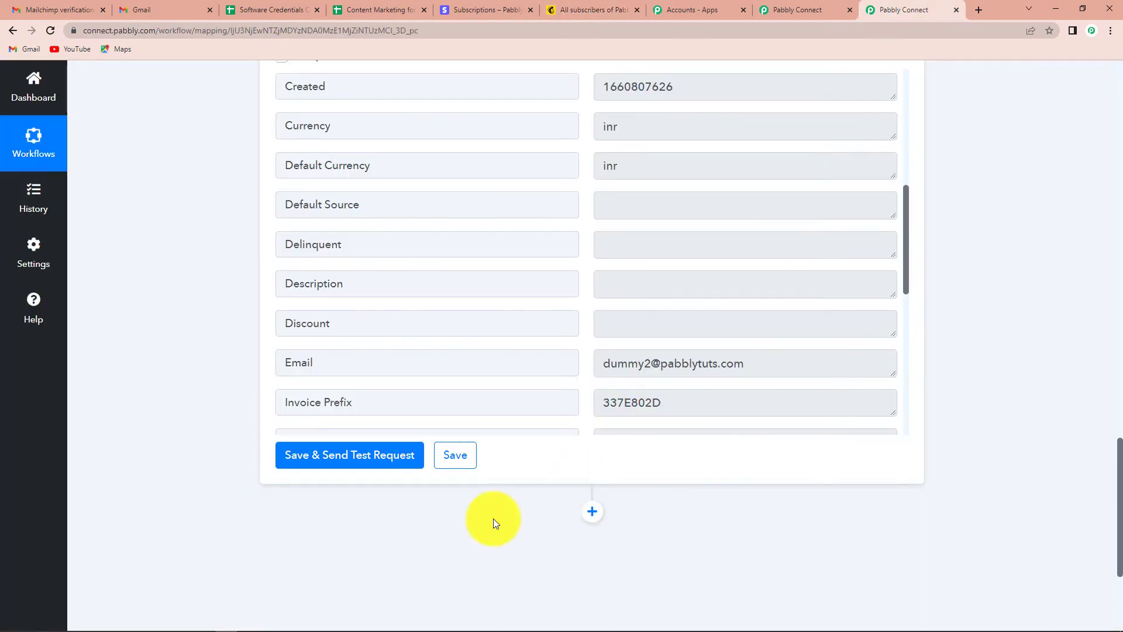
scroll(468, 469, down, 3)
click(595, 340)
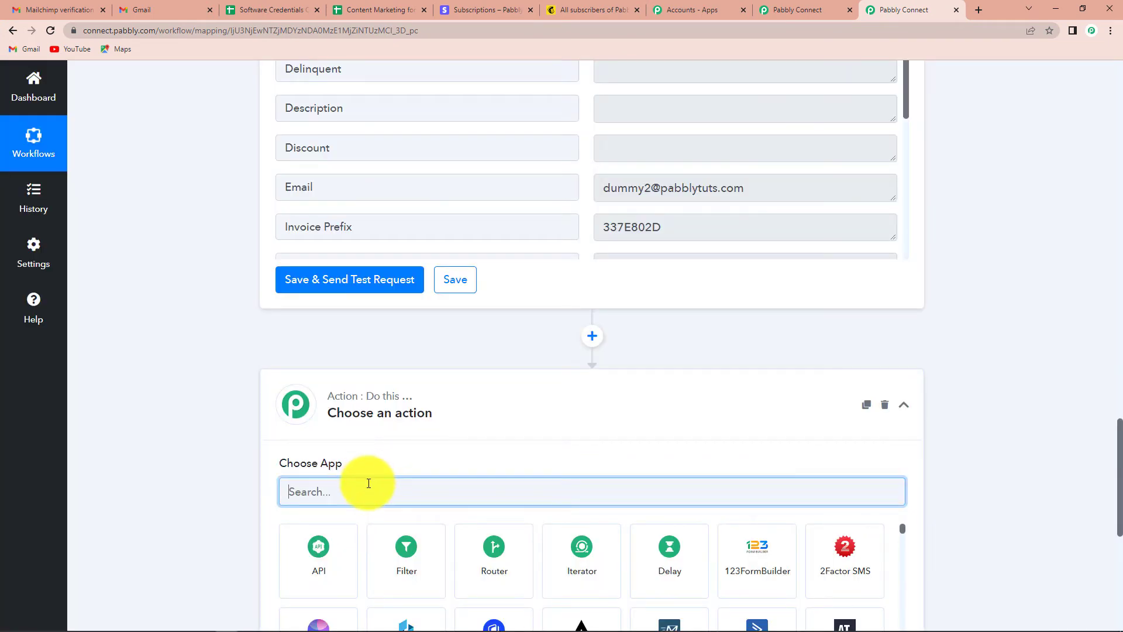
text(mailchimp)
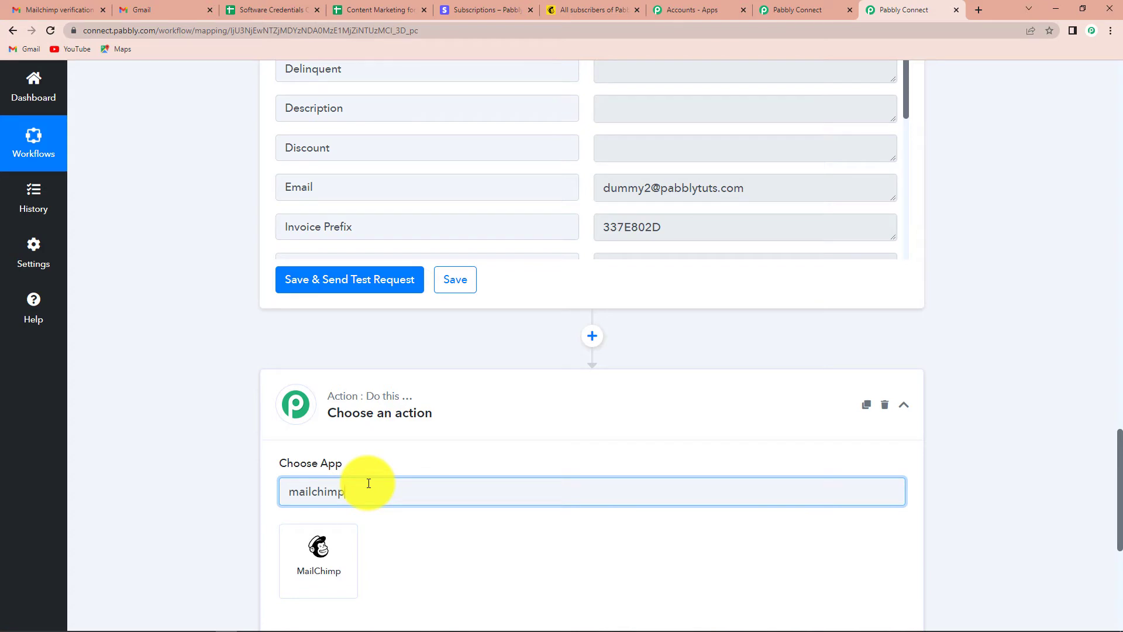
click(350, 554)
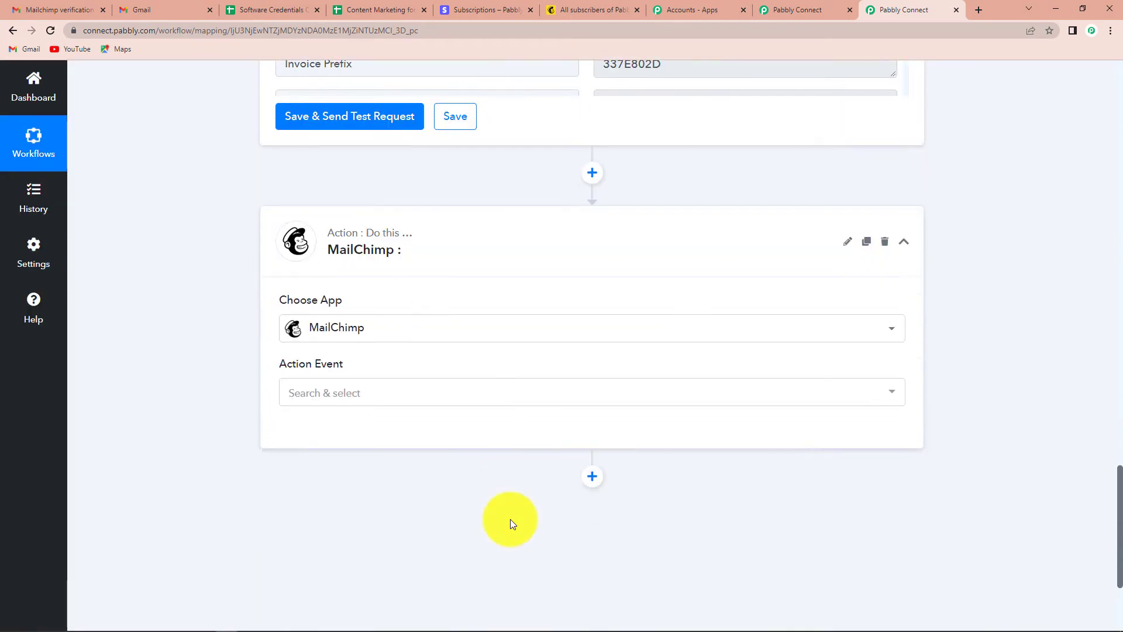
- Set the MailChimp action event to Find Member and start adding a new MailChimp connection
click(357, 384)
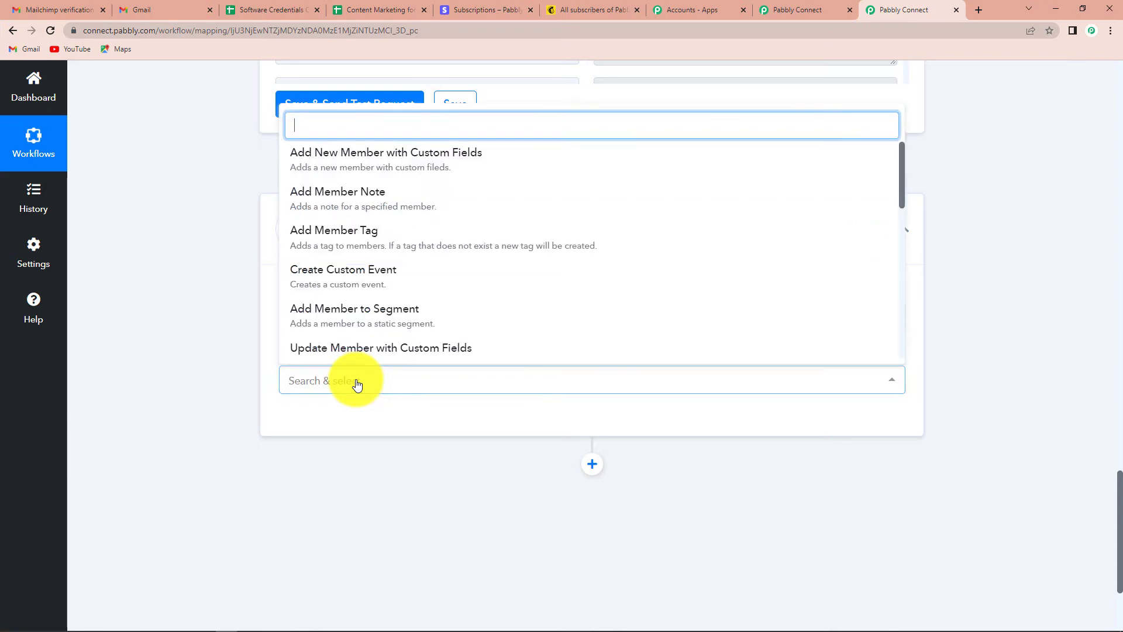
scroll(385, 301, down, 3)
scroll(385, 301, down, 3)
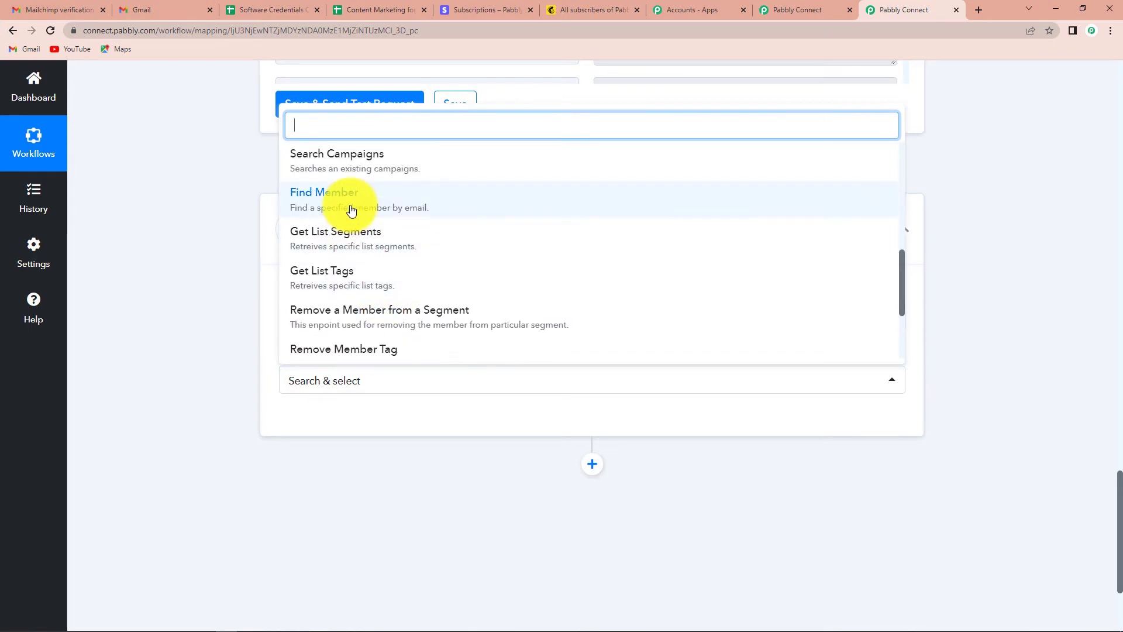
click(351, 206)
click(334, 426)
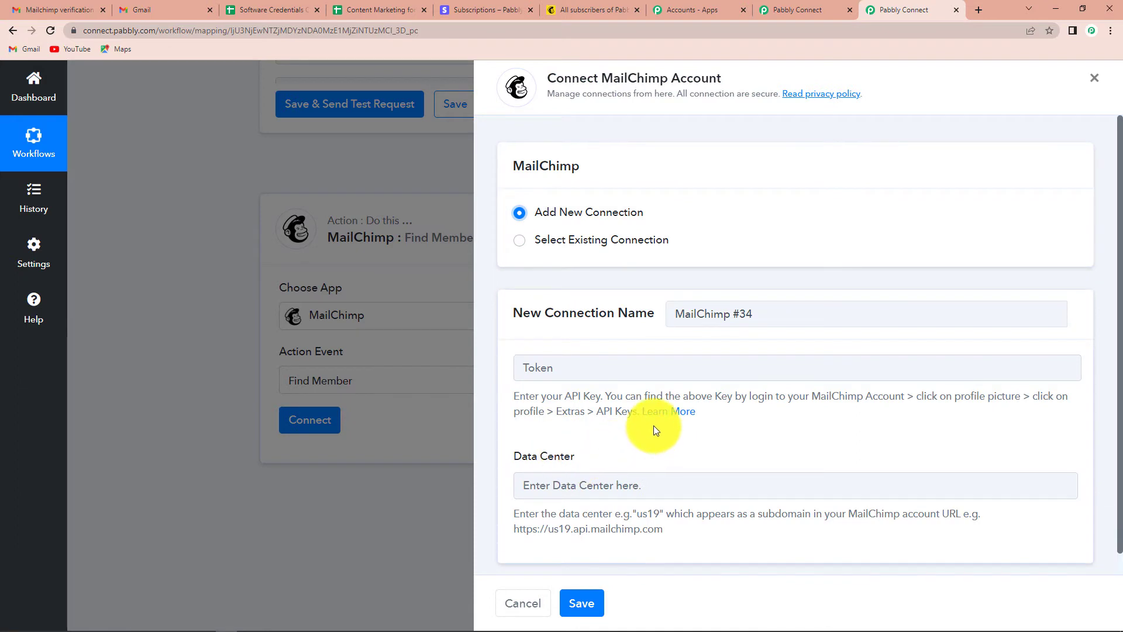
scroll(654, 426, down, 1)
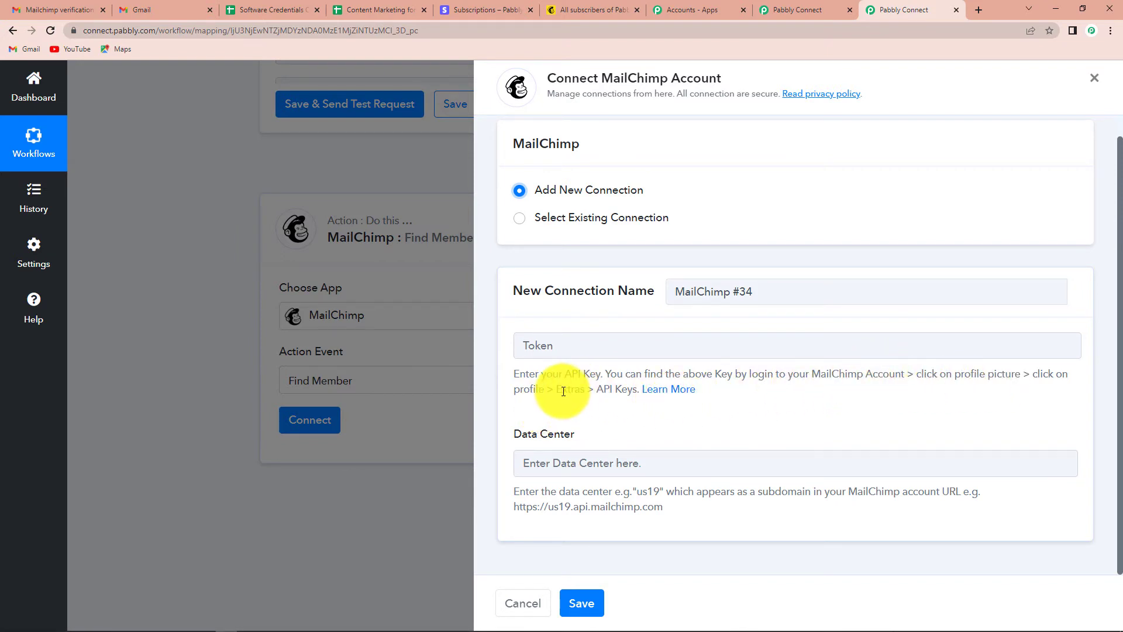
- Switch to Mailchimp and open the account's existing API keys from the profile's extras
click(575, 7)
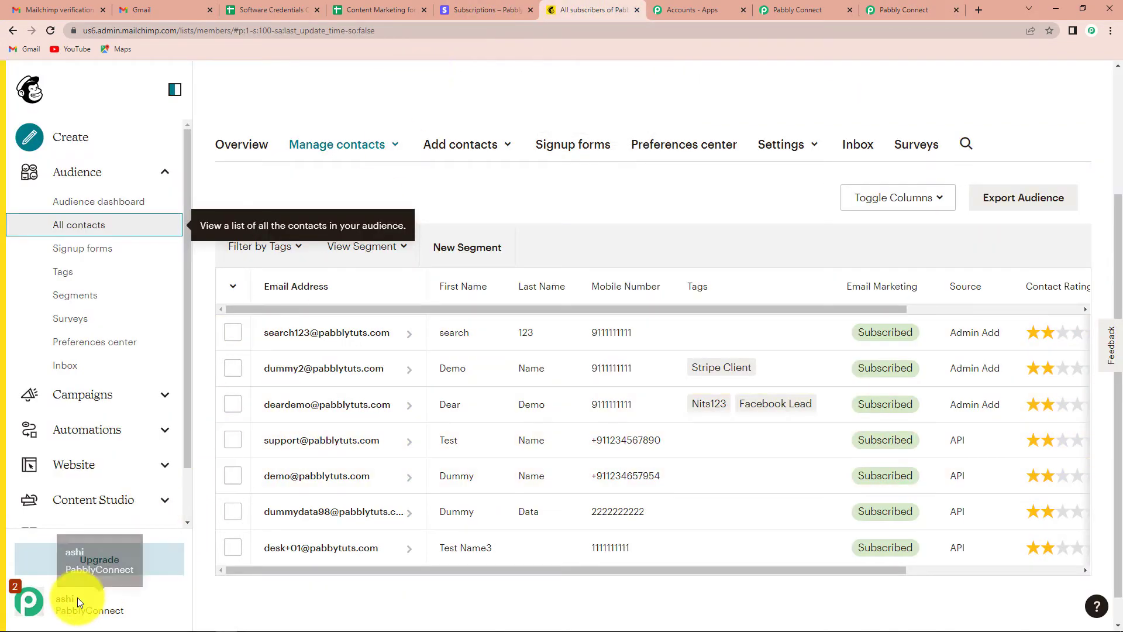
click(29, 605)
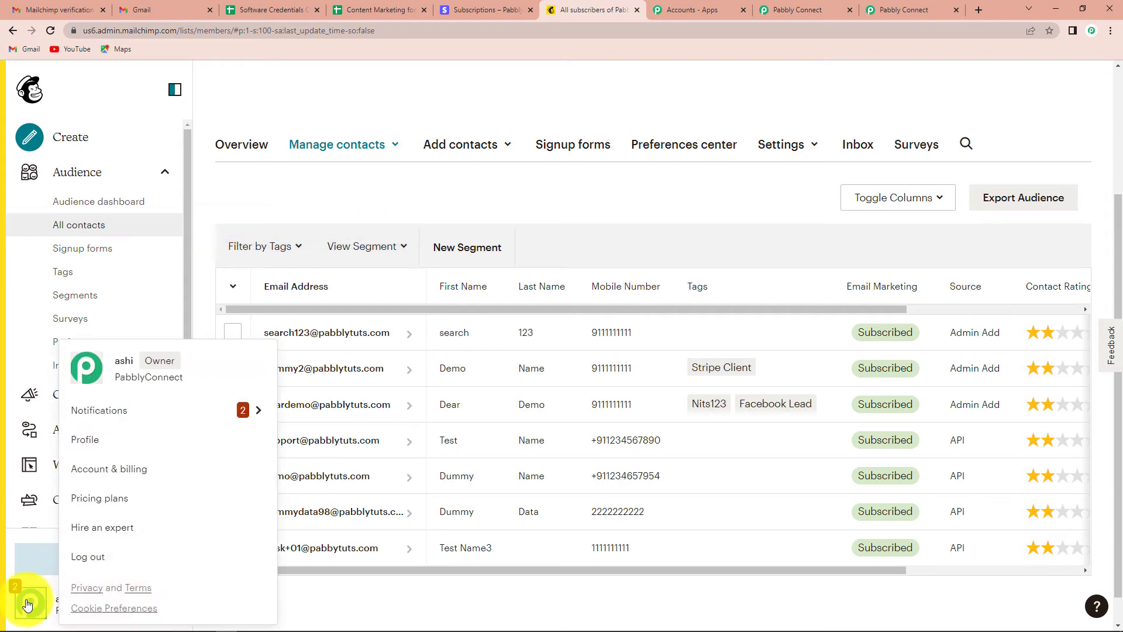
click(96, 449)
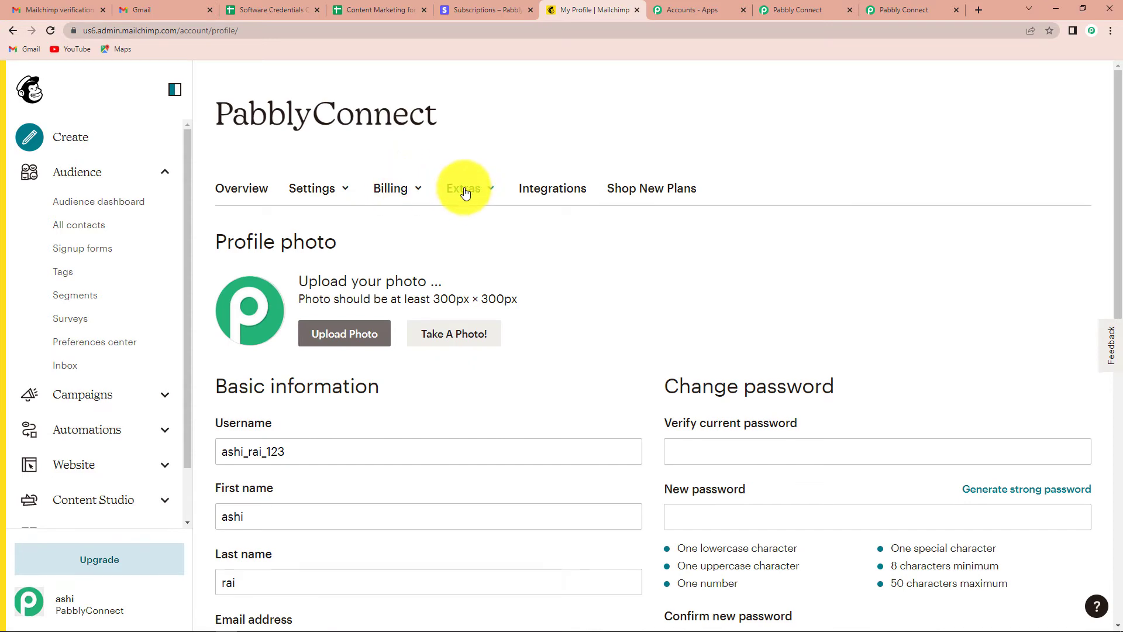
click(465, 190)
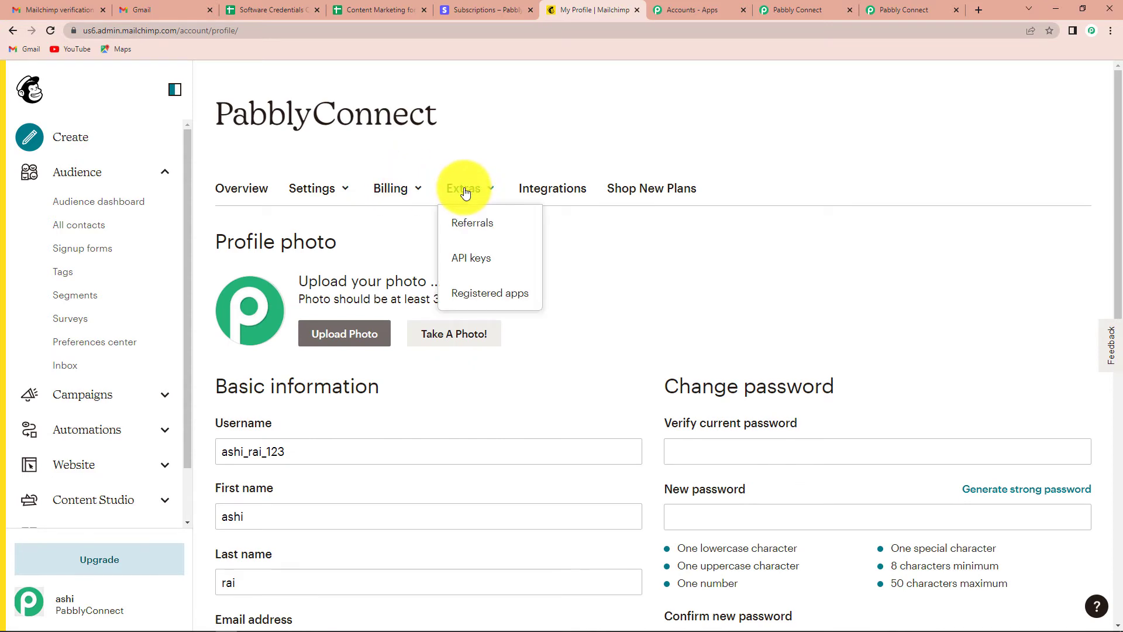
click(471, 261)
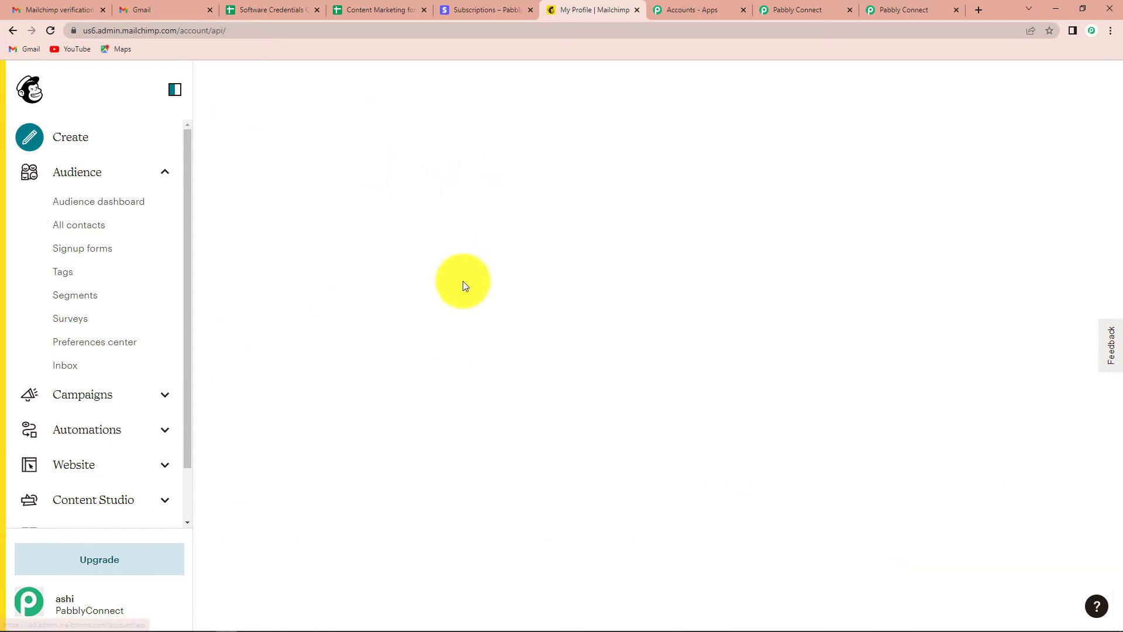
scroll(574, 423, down, 5)
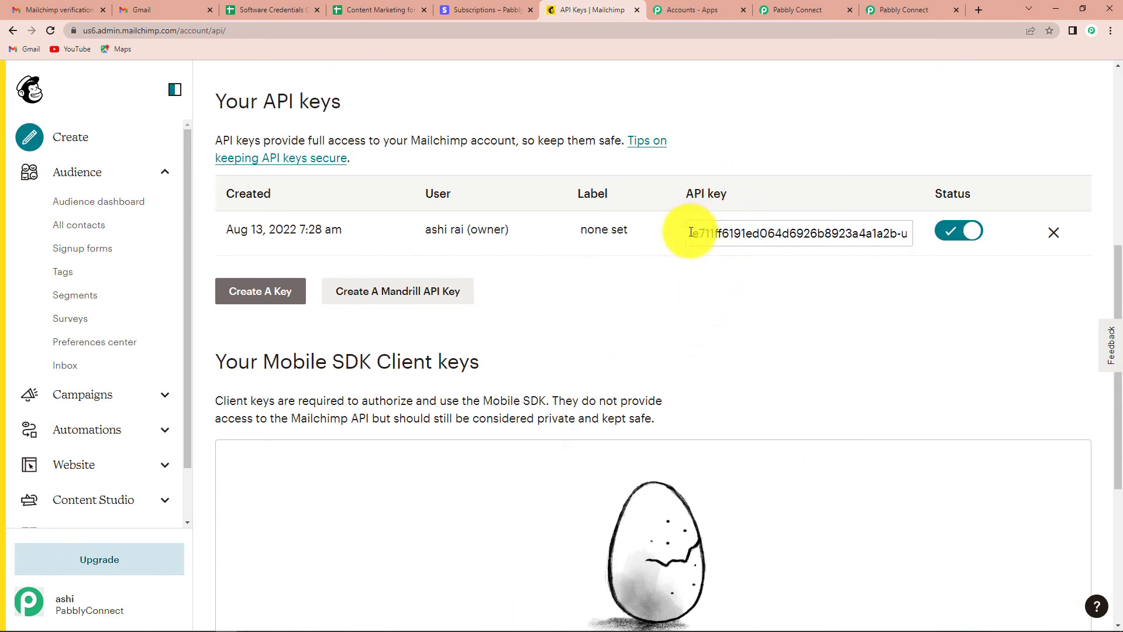
- Copy the existing Mailchimp API key and paste it as the Token of the new connection in Pabbly Connect
drag(691, 233, 908, 234)
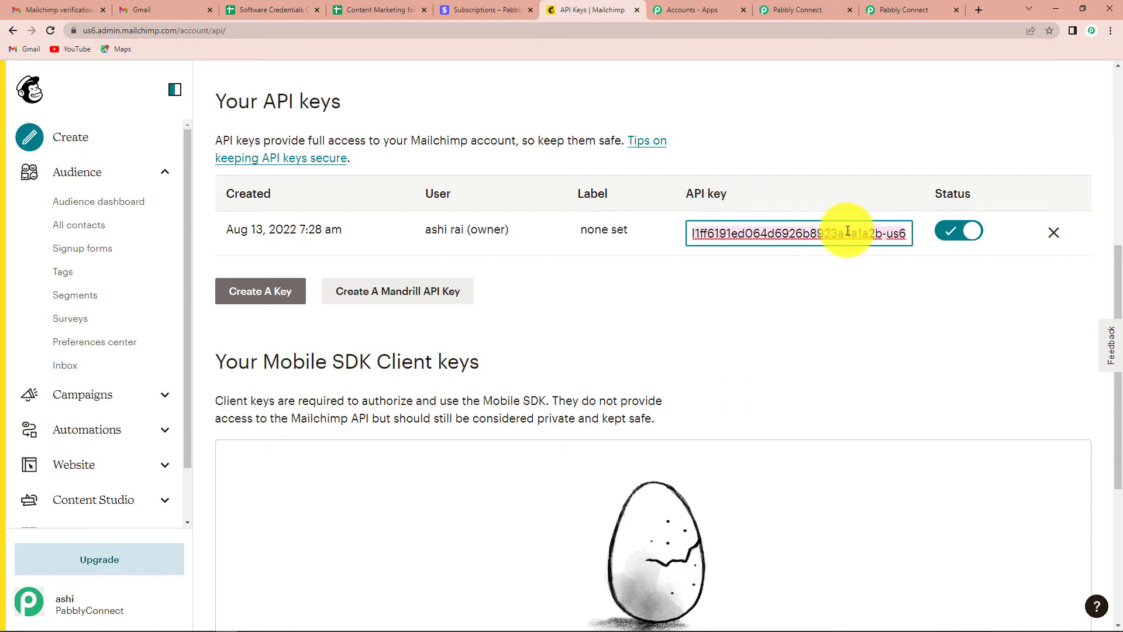
right_click(866, 233)
click(871, 272)
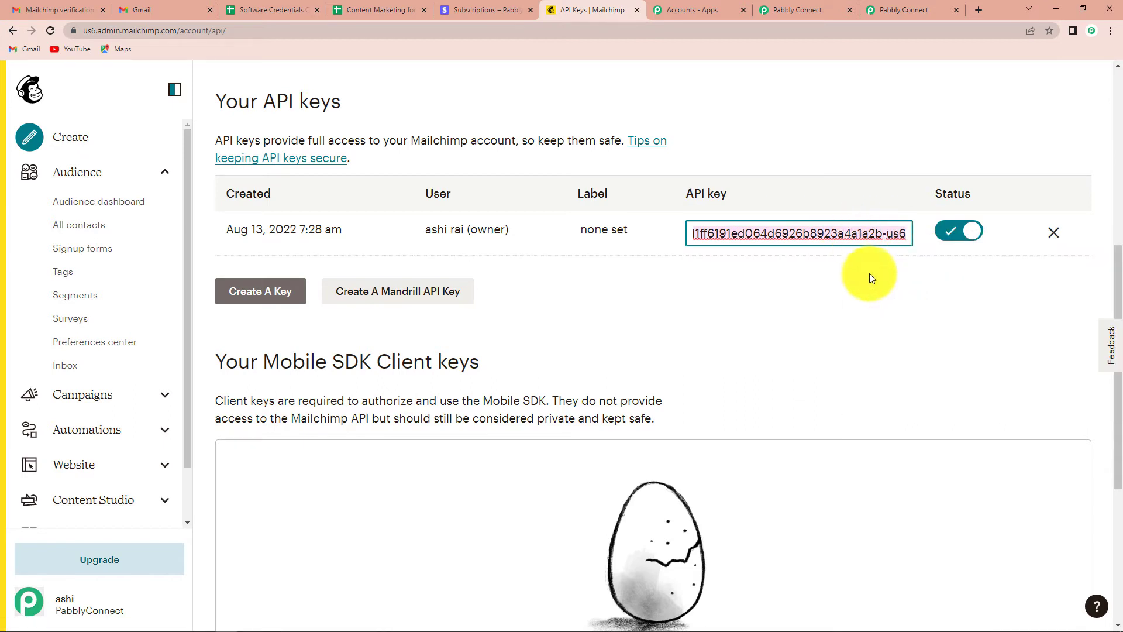
click(909, 6)
click(654, 345)
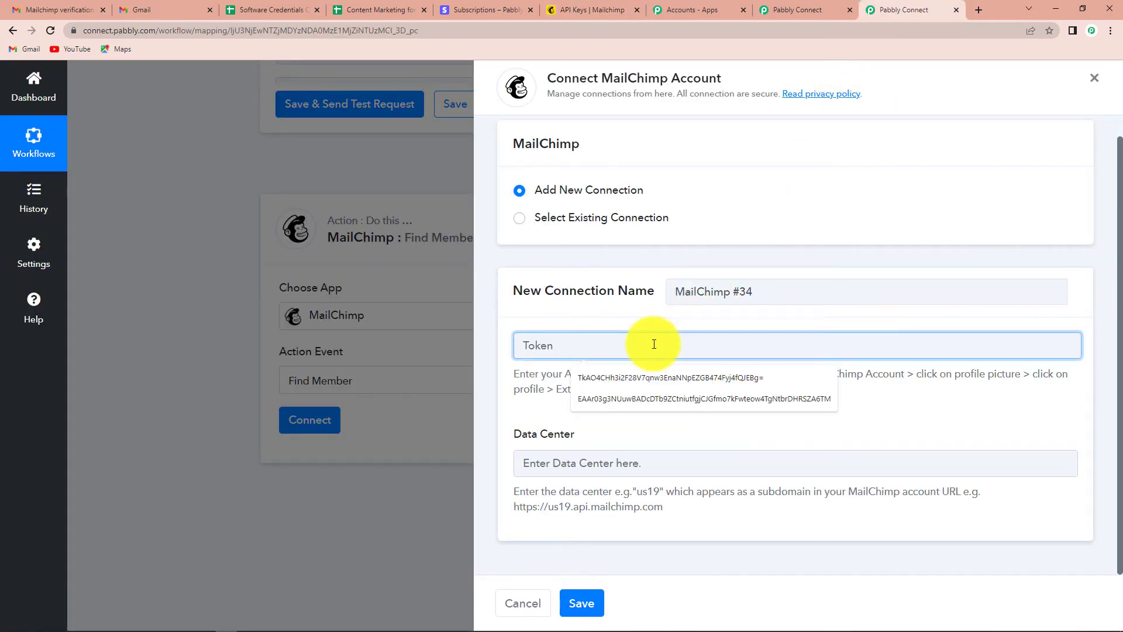
key(ctrl+v)
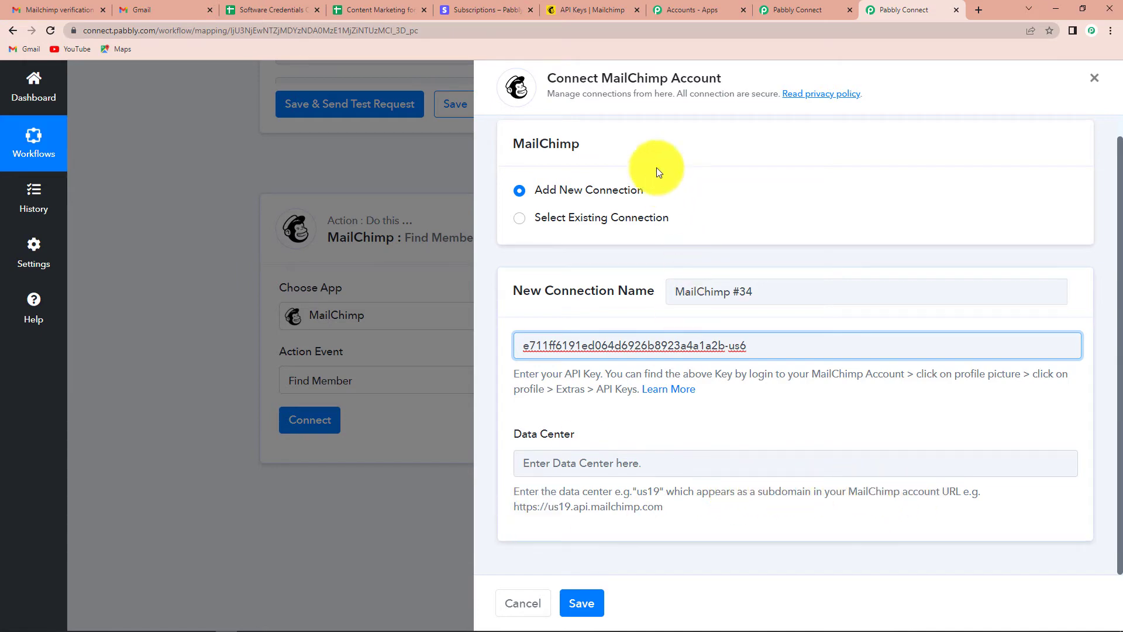
- Look up the data center in the Mailchimp account URL, enter us6 as the connection's Data Center, and save the connection
click(574, 9)
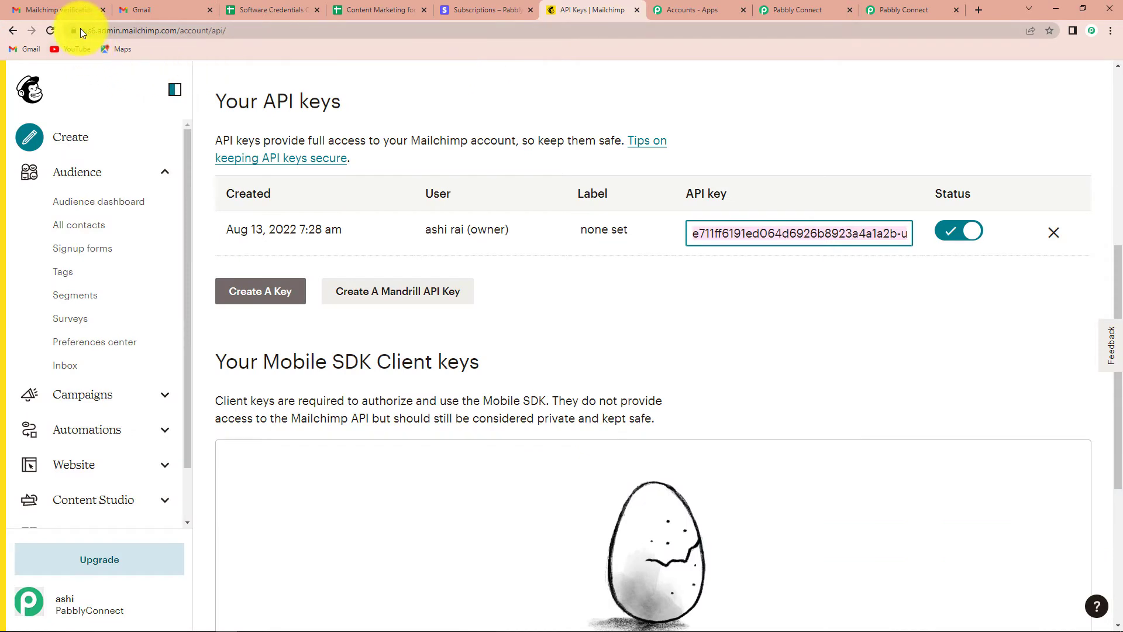
click(120, 30)
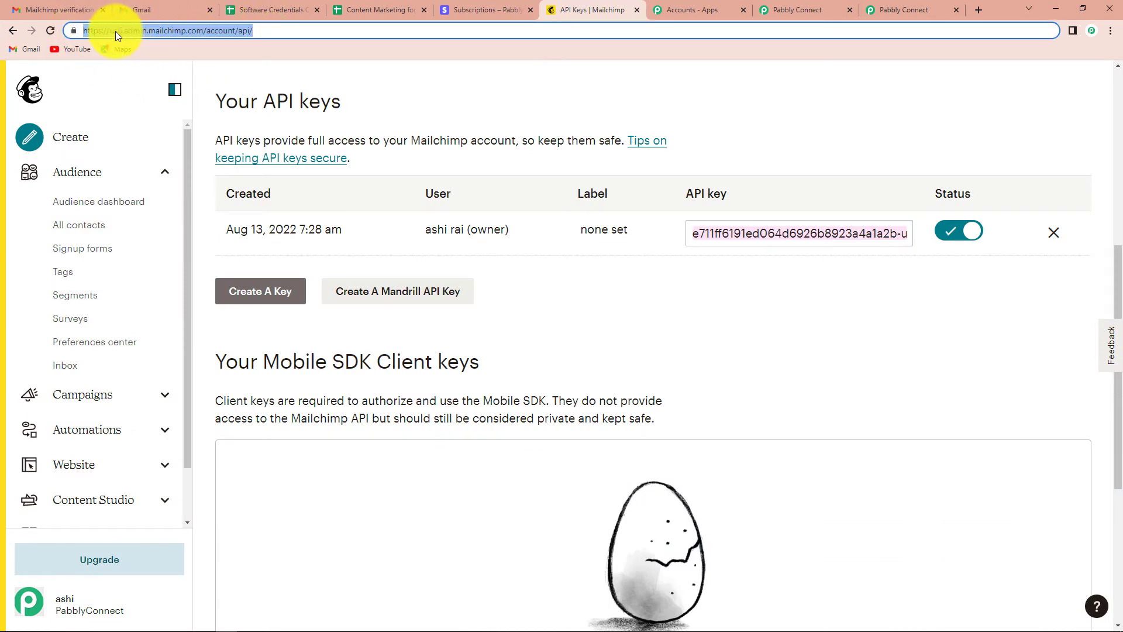
click(891, 14)
click(578, 463)
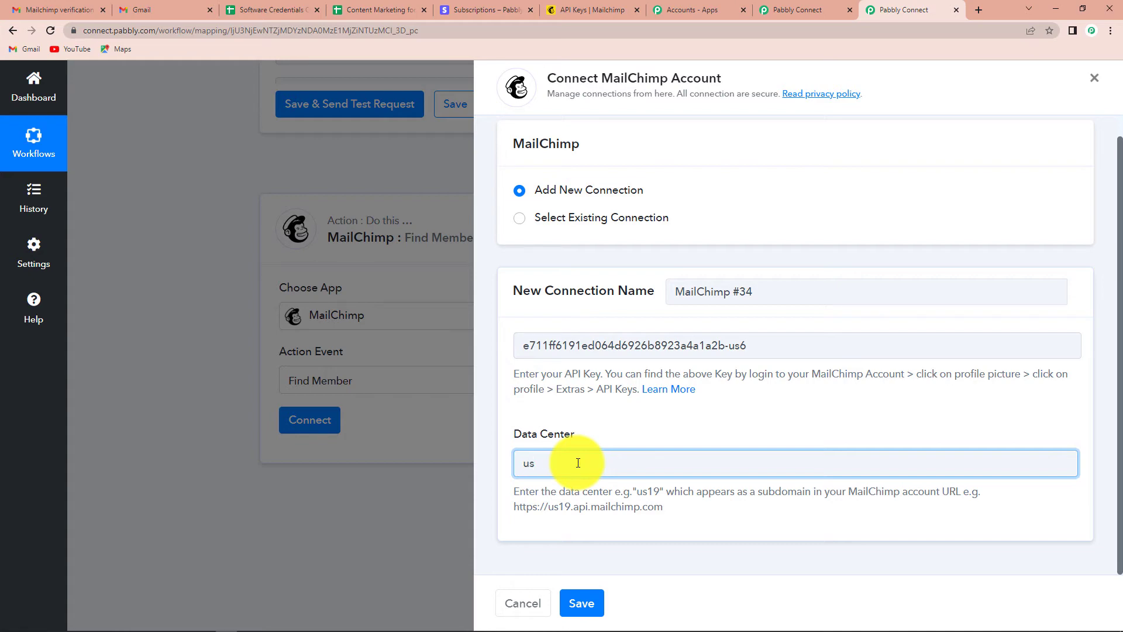
click(598, 602)
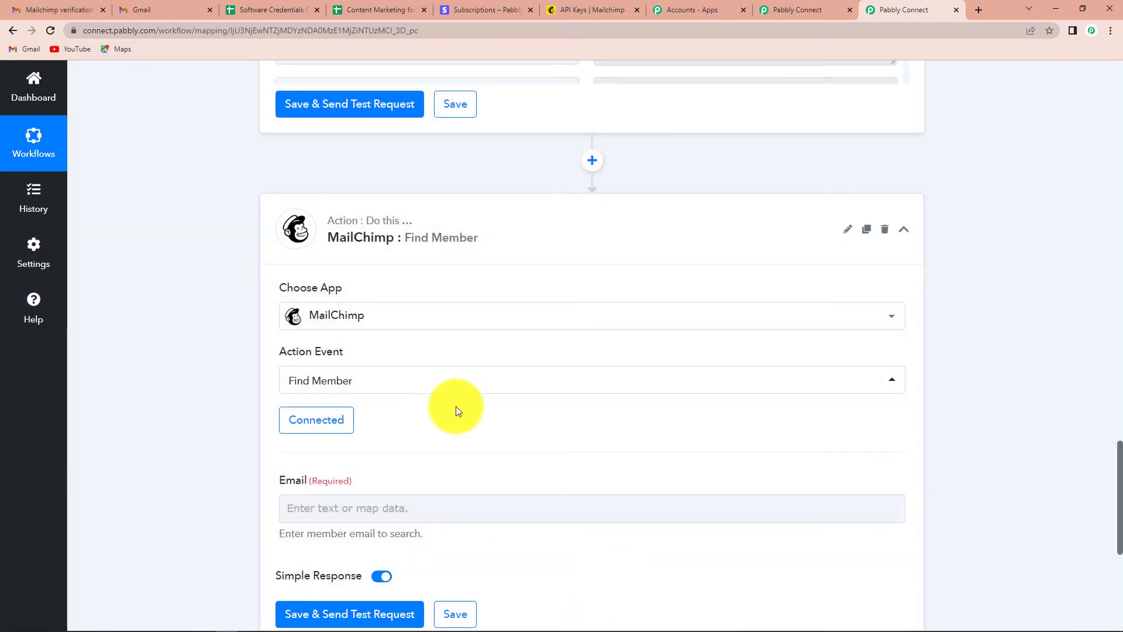
- Map the required Email of the Find Member action to the Email value from the Retrieve a Customer by ID step
scroll(459, 406, down, 4)
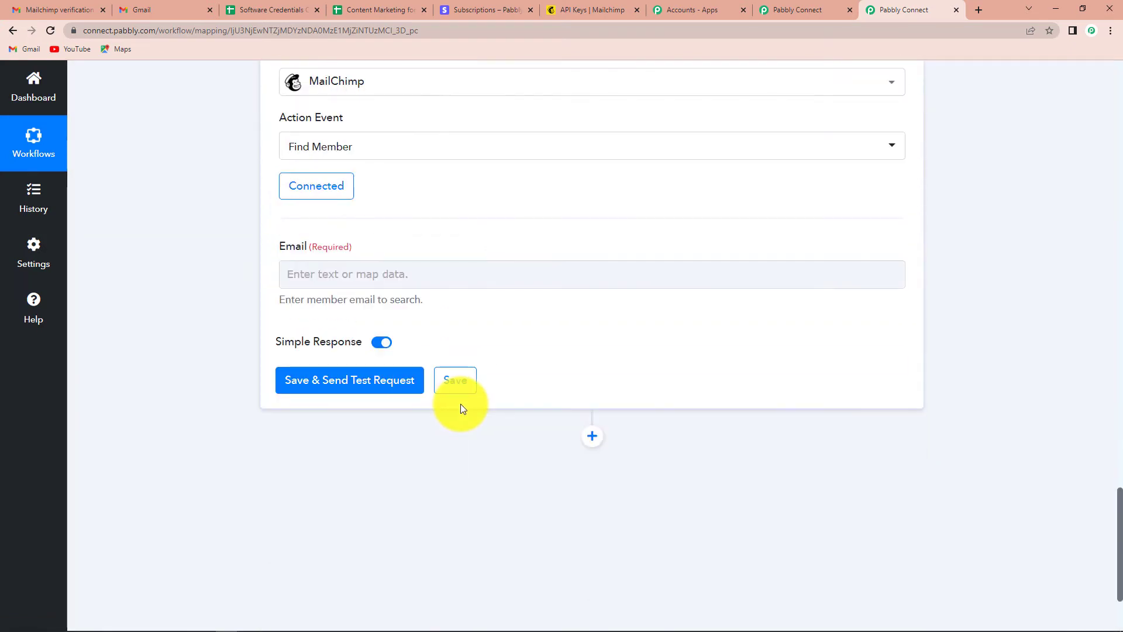
click(346, 275)
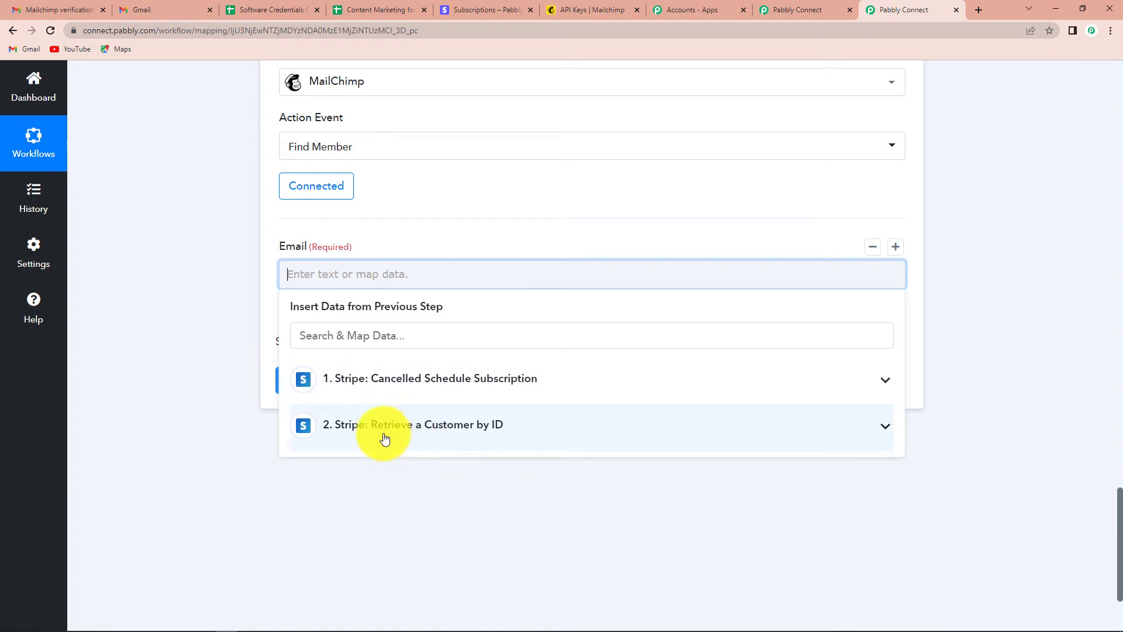
click(465, 433)
scroll(464, 515, down, 8)
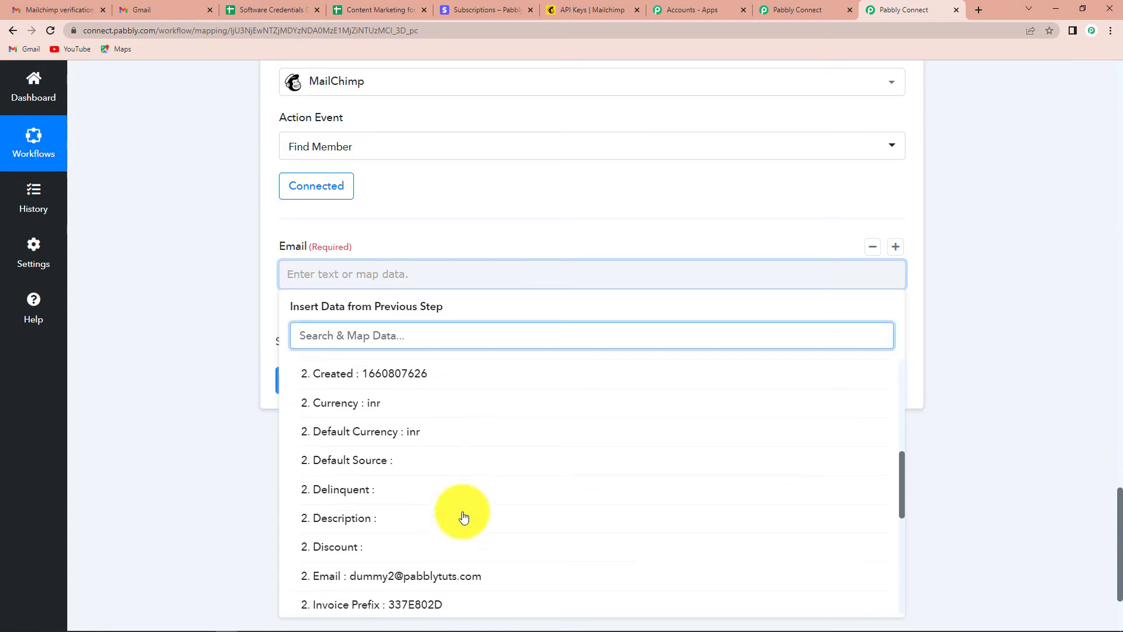
click(329, 462)
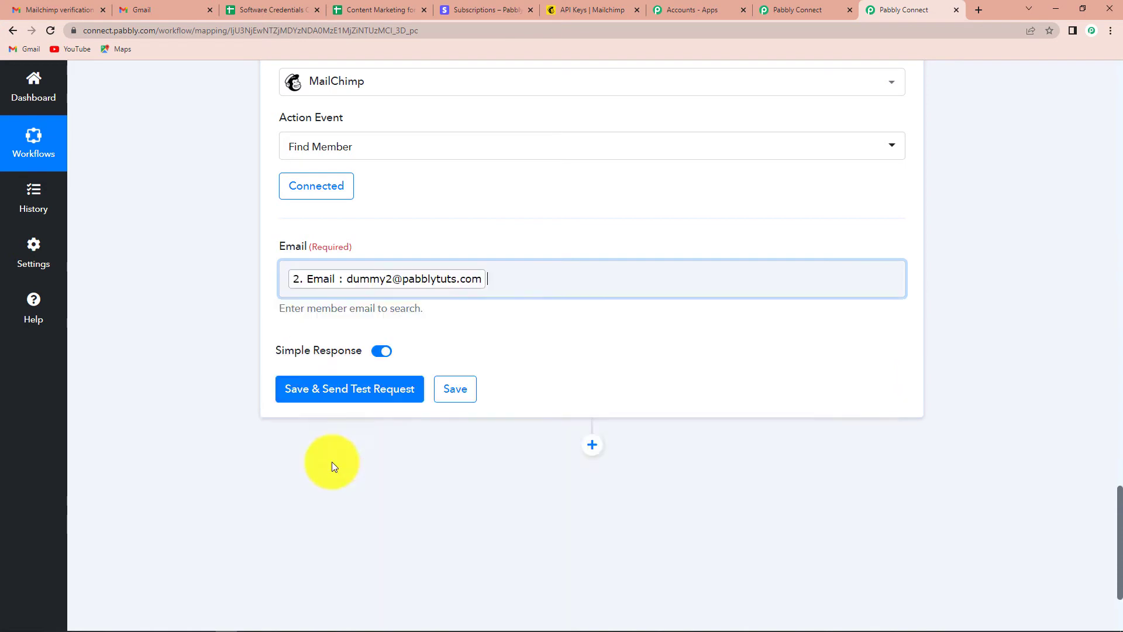
click(169, 397)
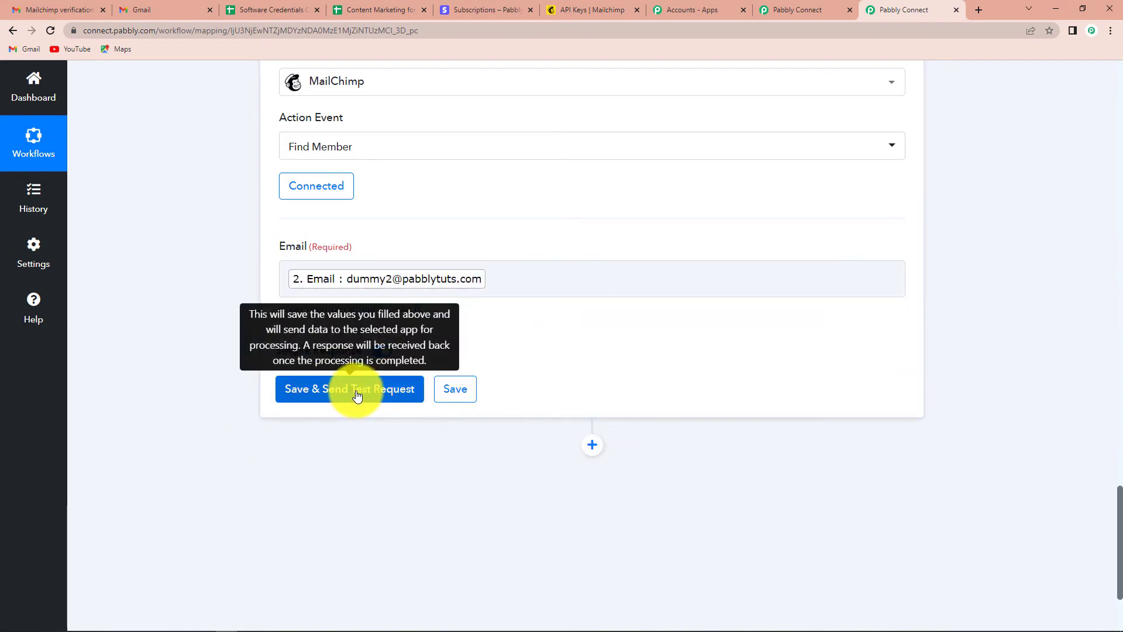
- Save the Find Member action with a test request and review the matched member's details in its response
click(358, 396)
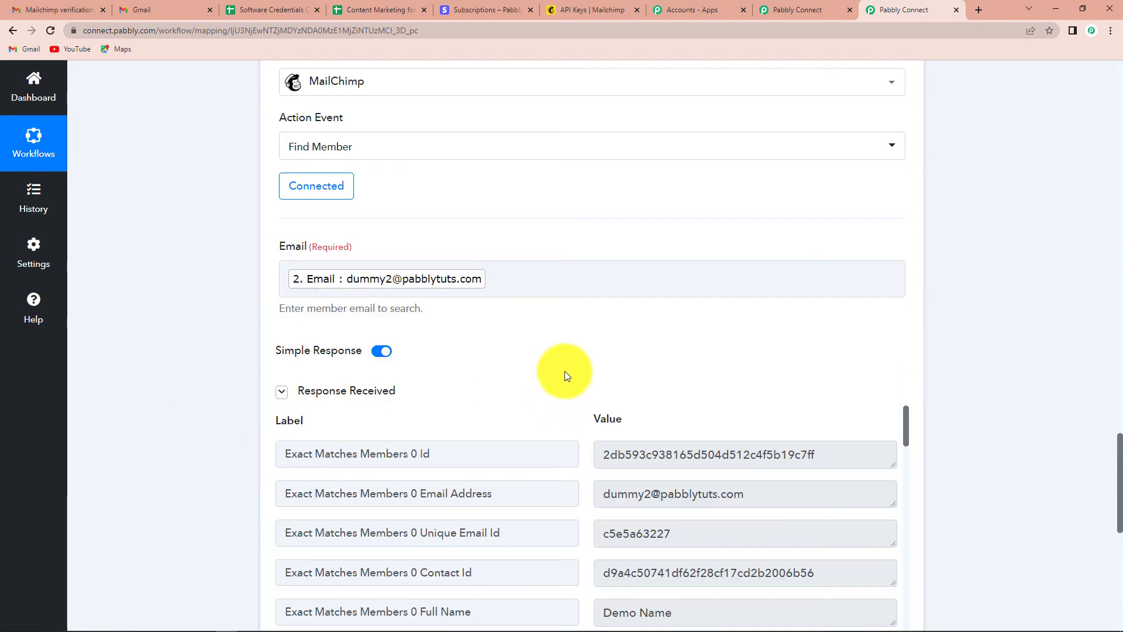
scroll(565, 374, down, 2)
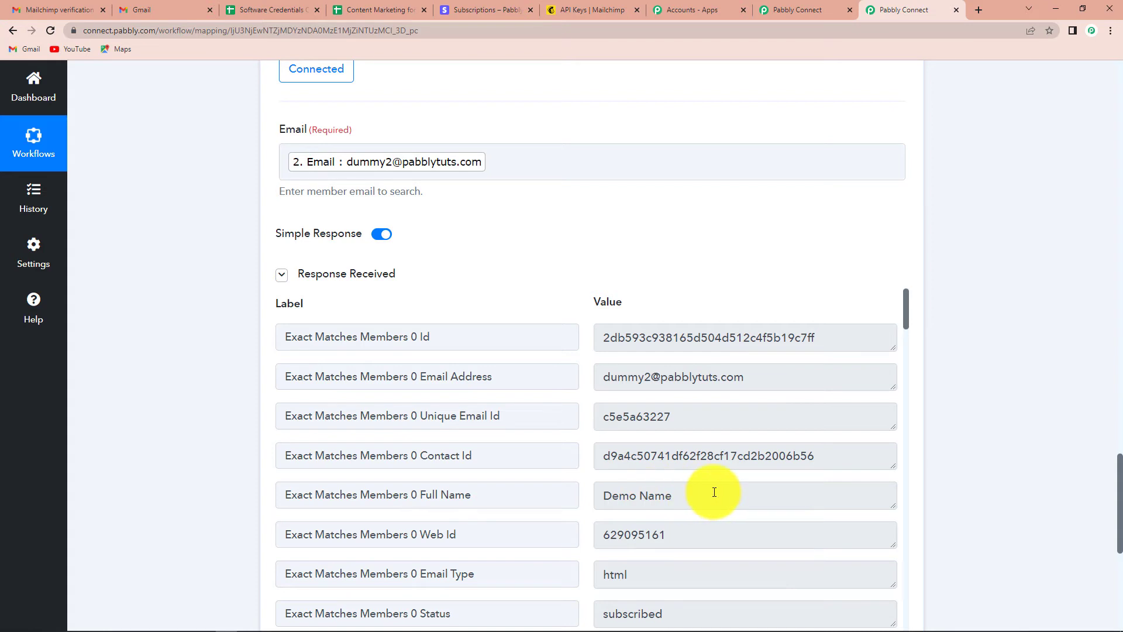
scroll(714, 492, down, 2)
scroll(714, 492, down, 1)
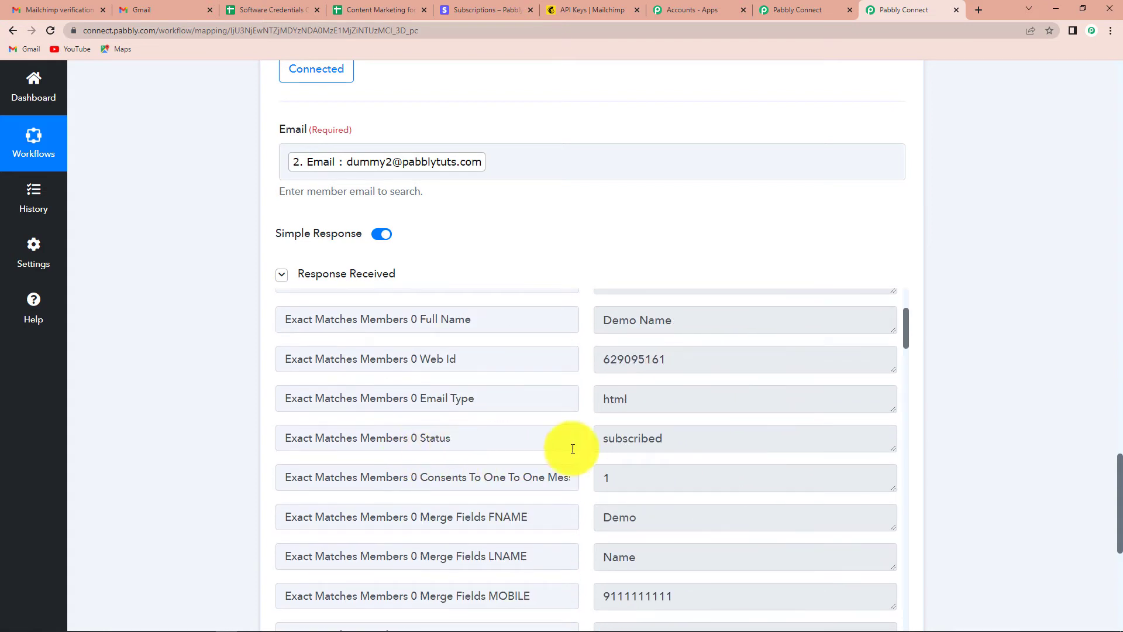
scroll(642, 442, down, 2)
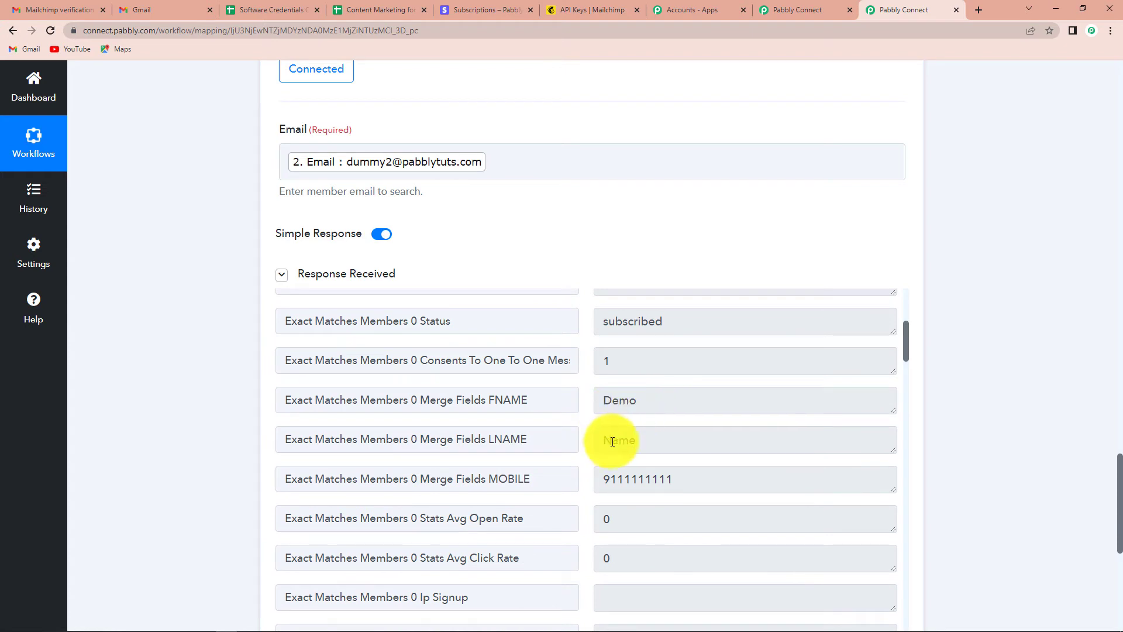
scroll(659, 444, down, 2)
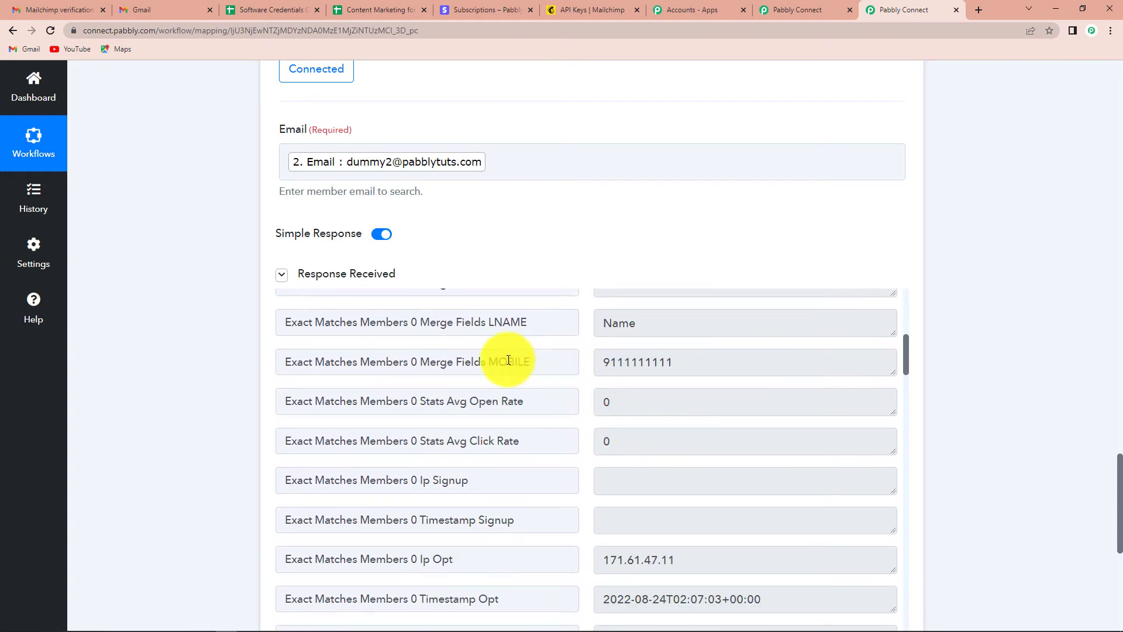
scroll(722, 456, down, 2)
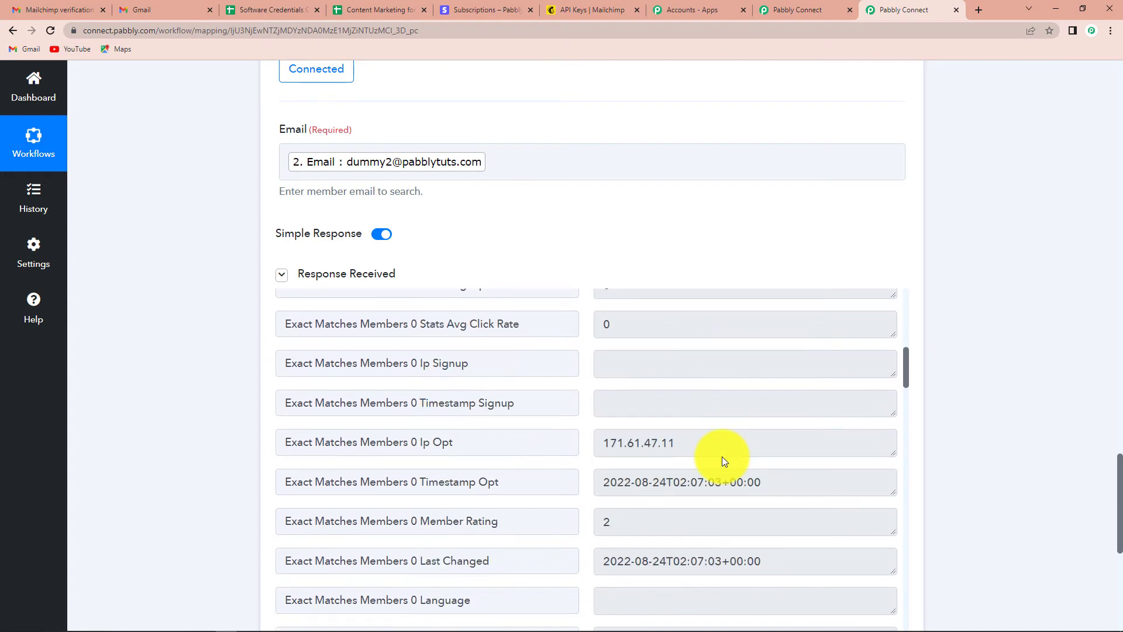
scroll(722, 456, down, 6)
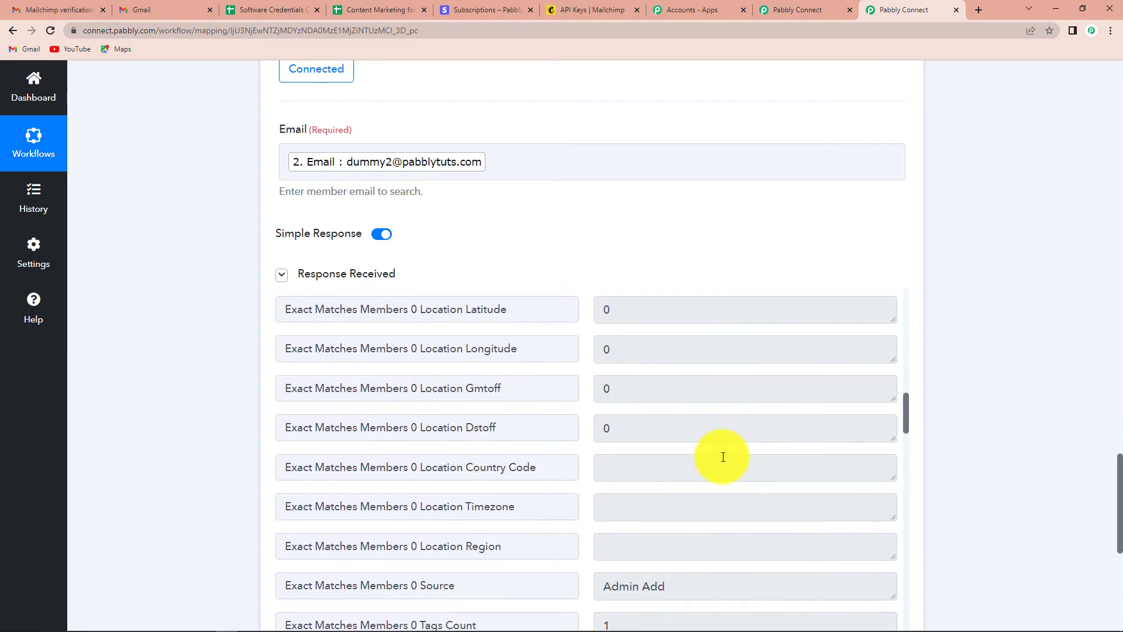
- Examine the matched member's tag name in the rest of the Find Member response
scroll(723, 456, down, 5)
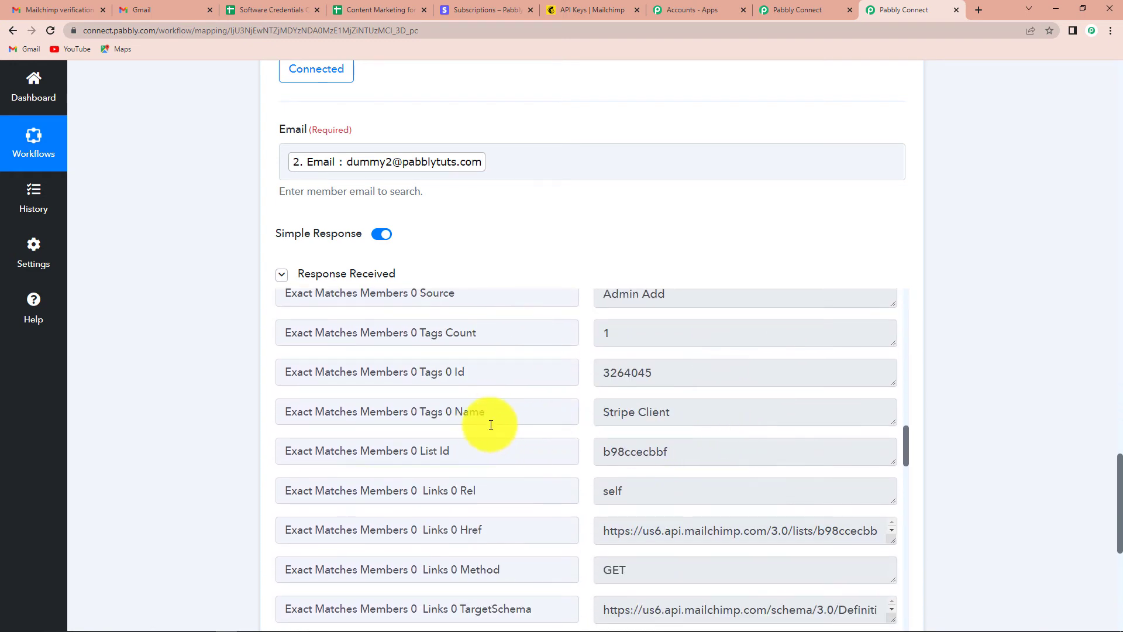
drag(608, 413, 683, 416)
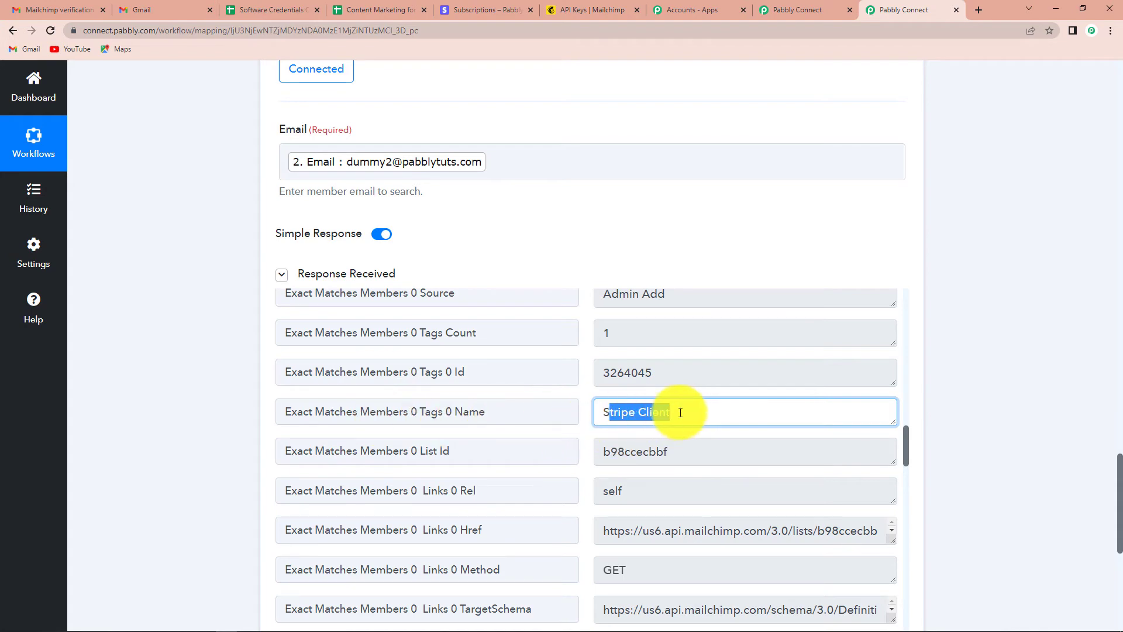
scroll(710, 446, down, 10)
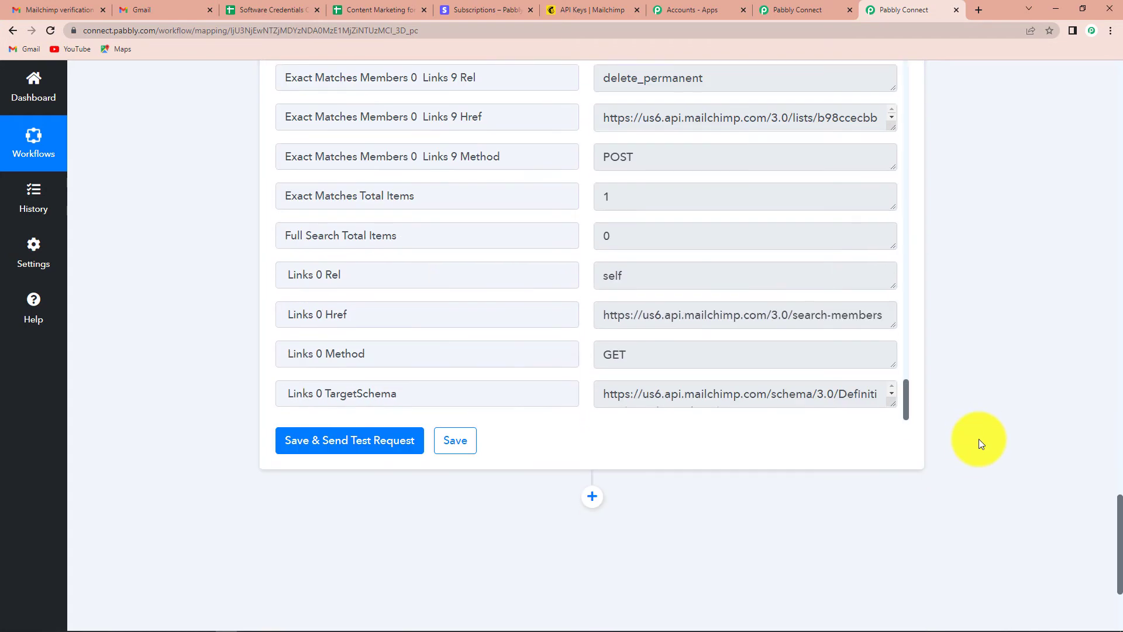
- Add a MailChimp action with the Remove Member Tag event and connect it through the existing MailChimp #34 connection
click(592, 379)
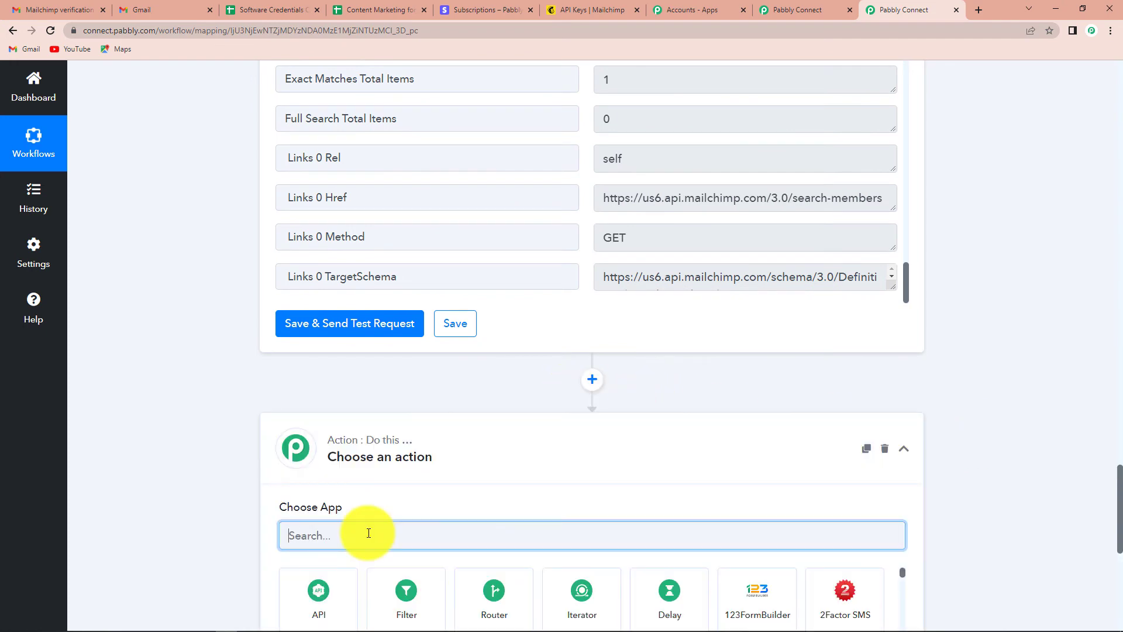
text(mail)
text(ch)
scroll(369, 533, down, 4)
click(343, 382)
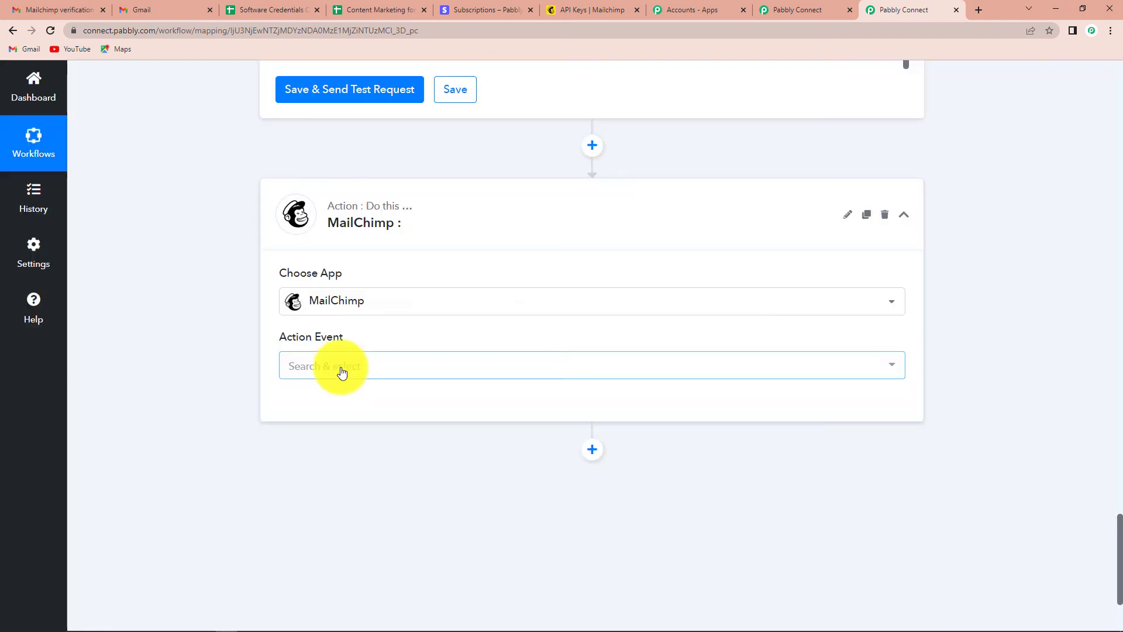
click(342, 373)
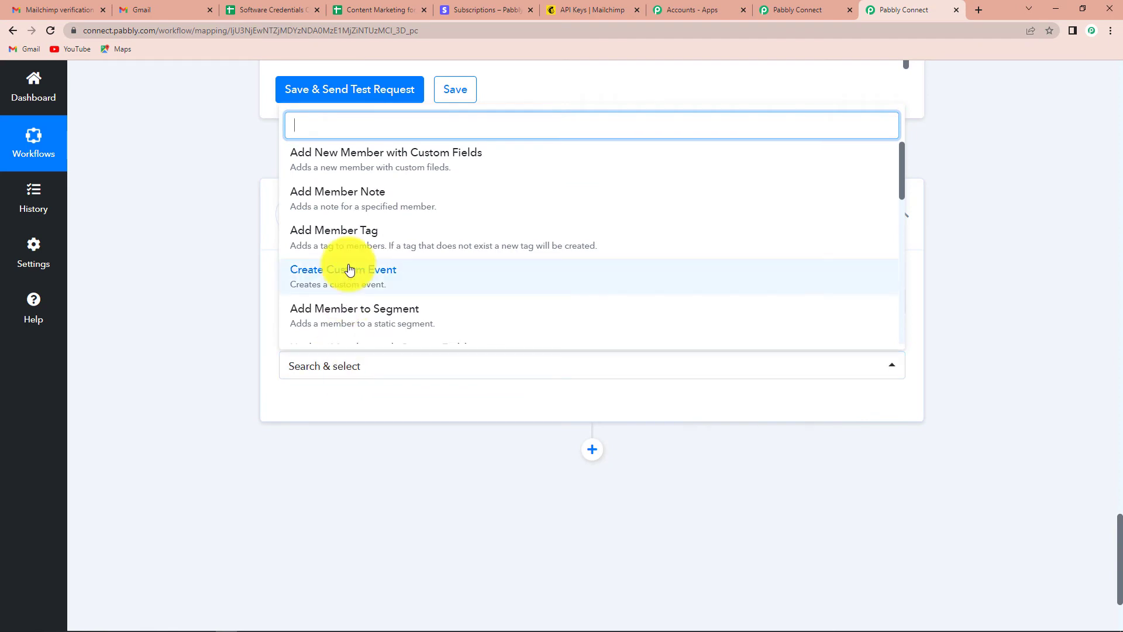
scroll(349, 269, down, 8)
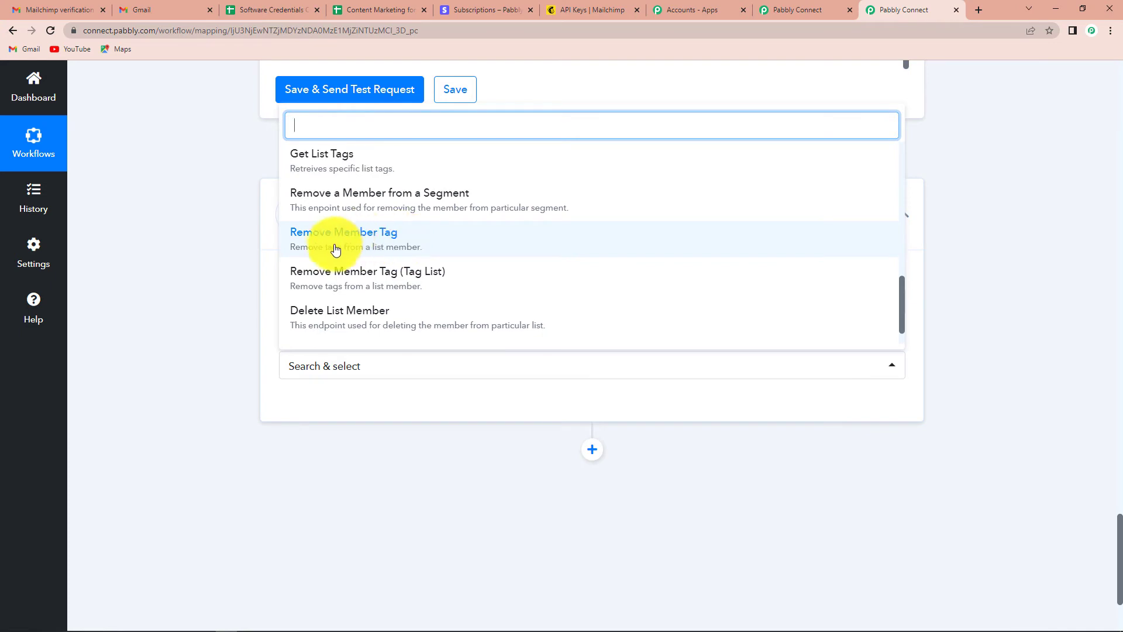
click(336, 240)
click(302, 405)
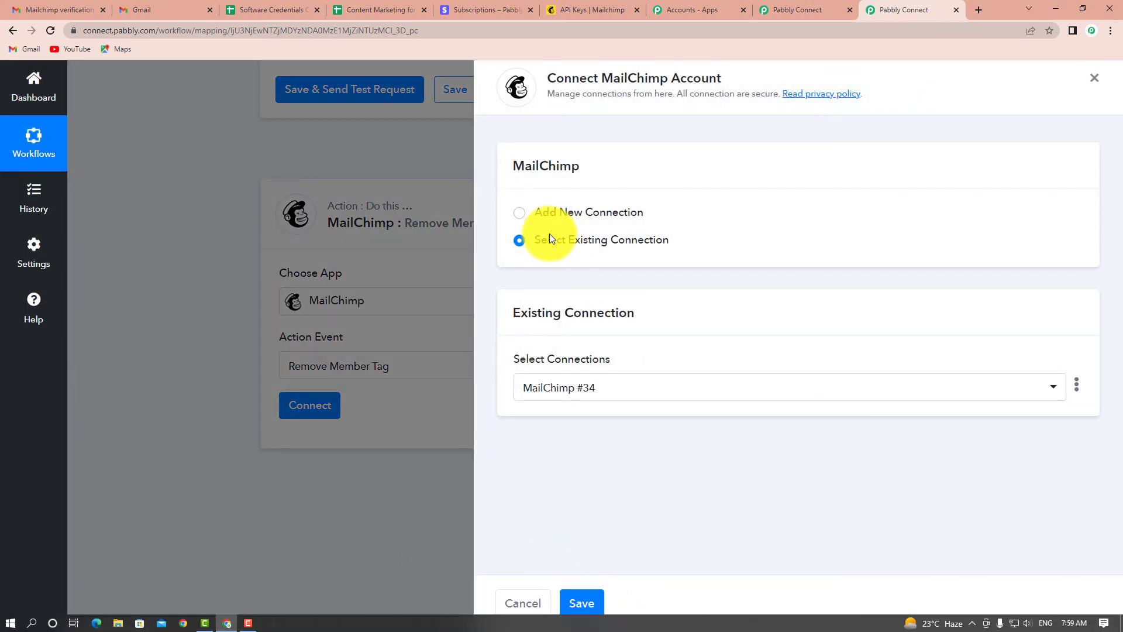
click(581, 603)
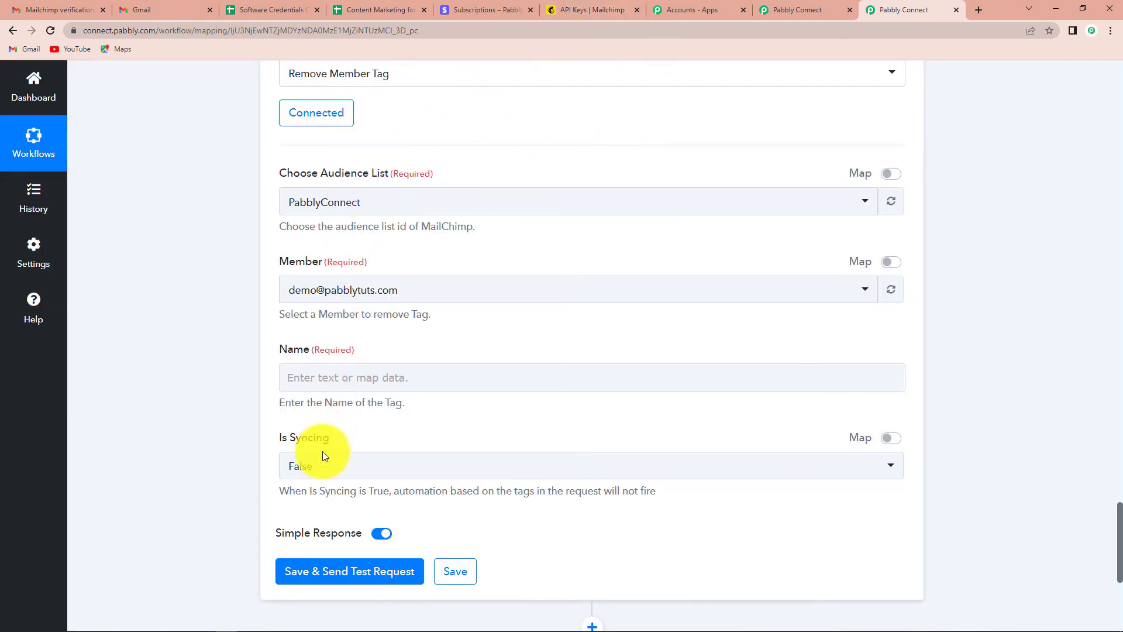
- Switch to Mailchimp, open the contacts of the PabblyConnect audience and check which member carries the Stripe Client tag
click(592, 10)
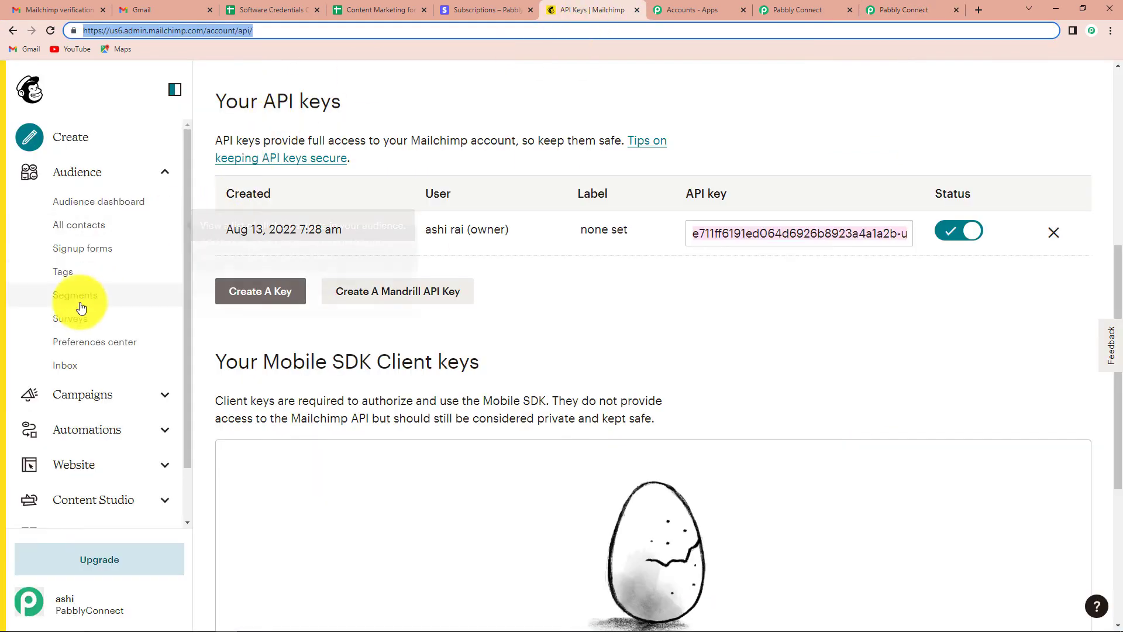
click(90, 178)
click(91, 177)
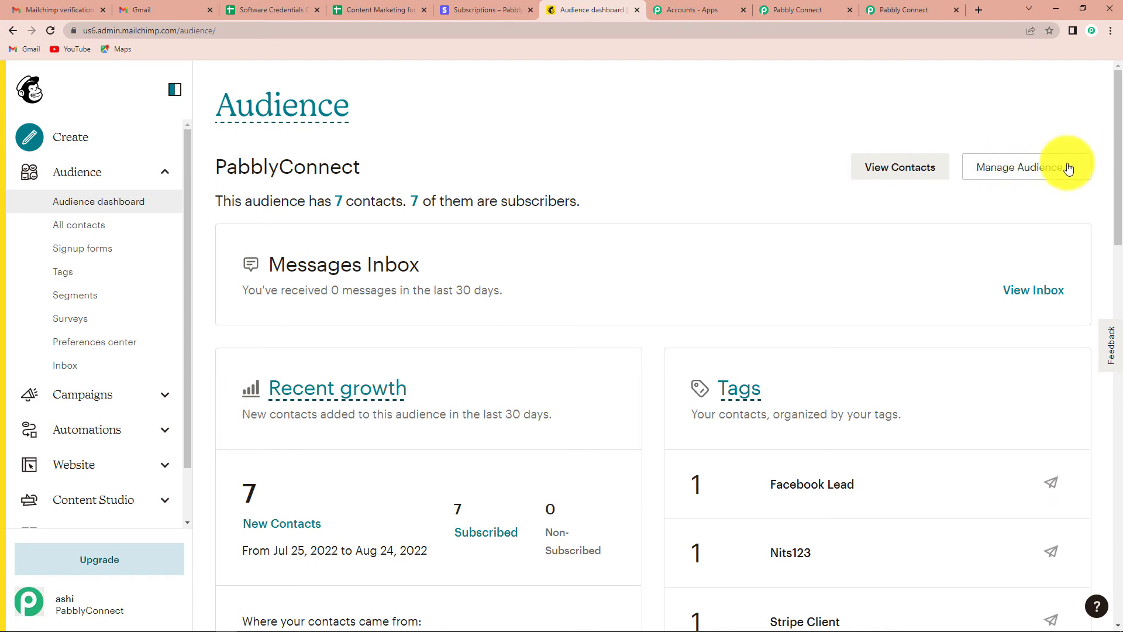
click(1067, 169)
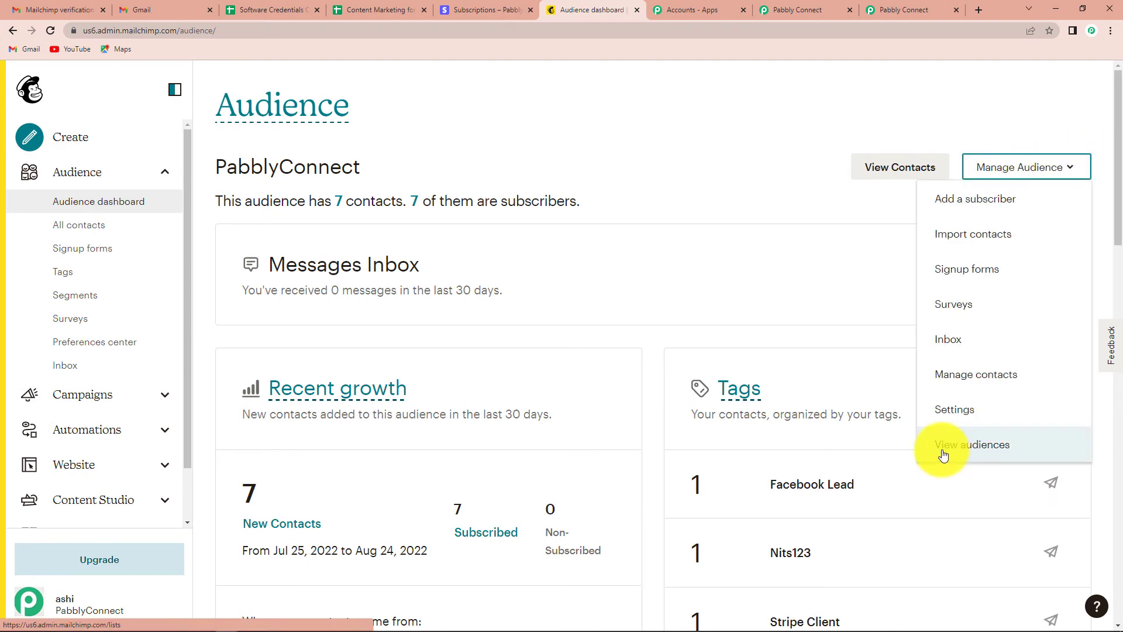
click(987, 453)
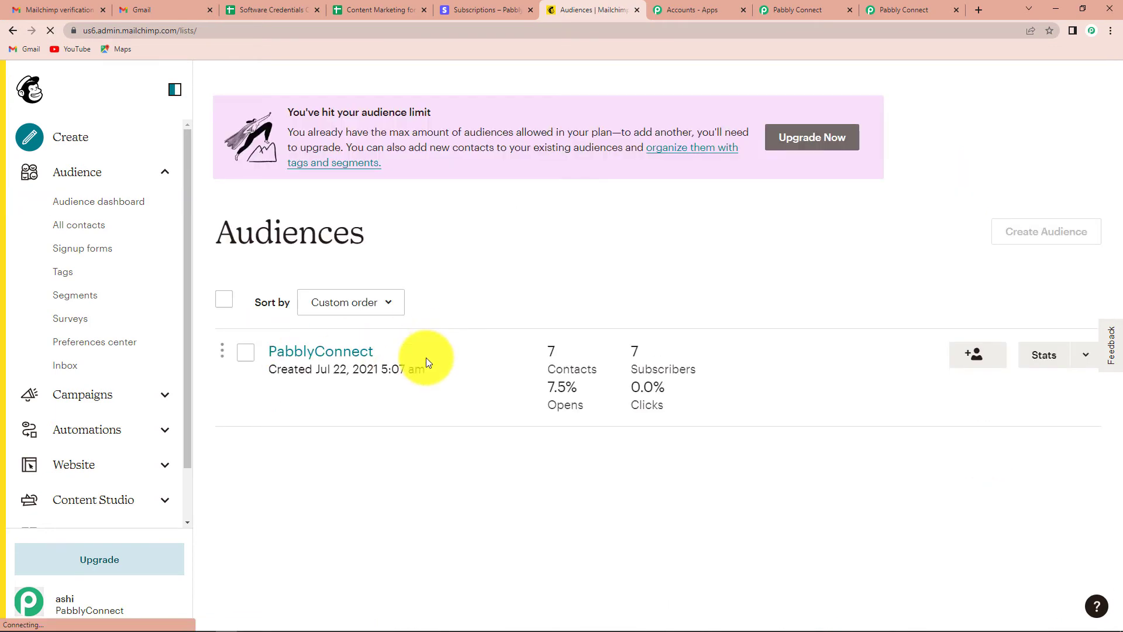
click(358, 353)
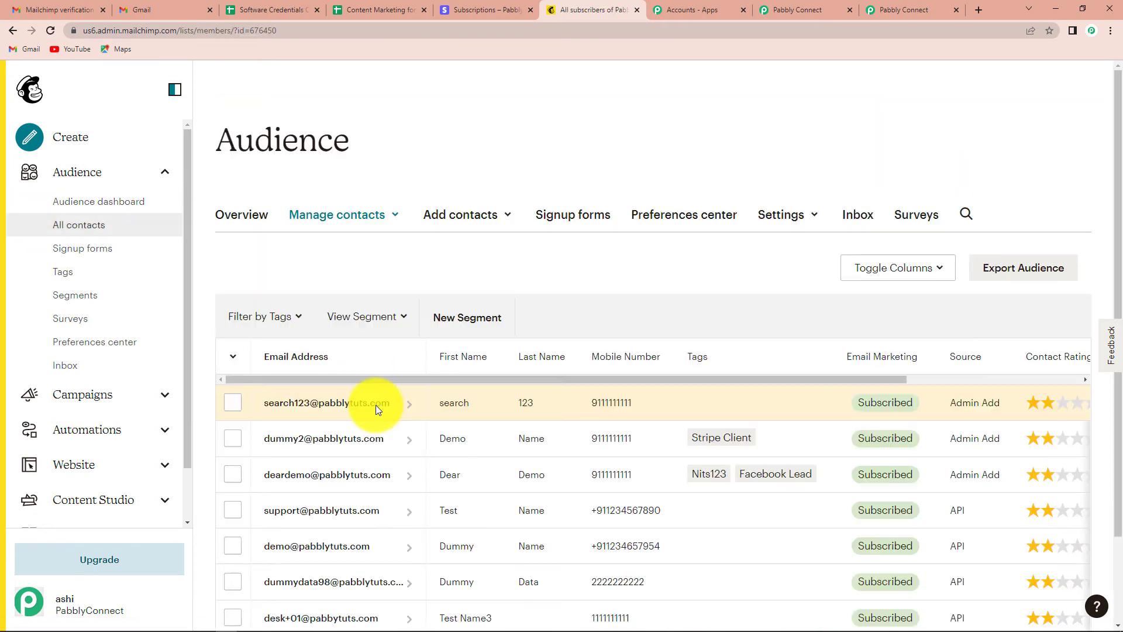
scroll(351, 439, down, 3)
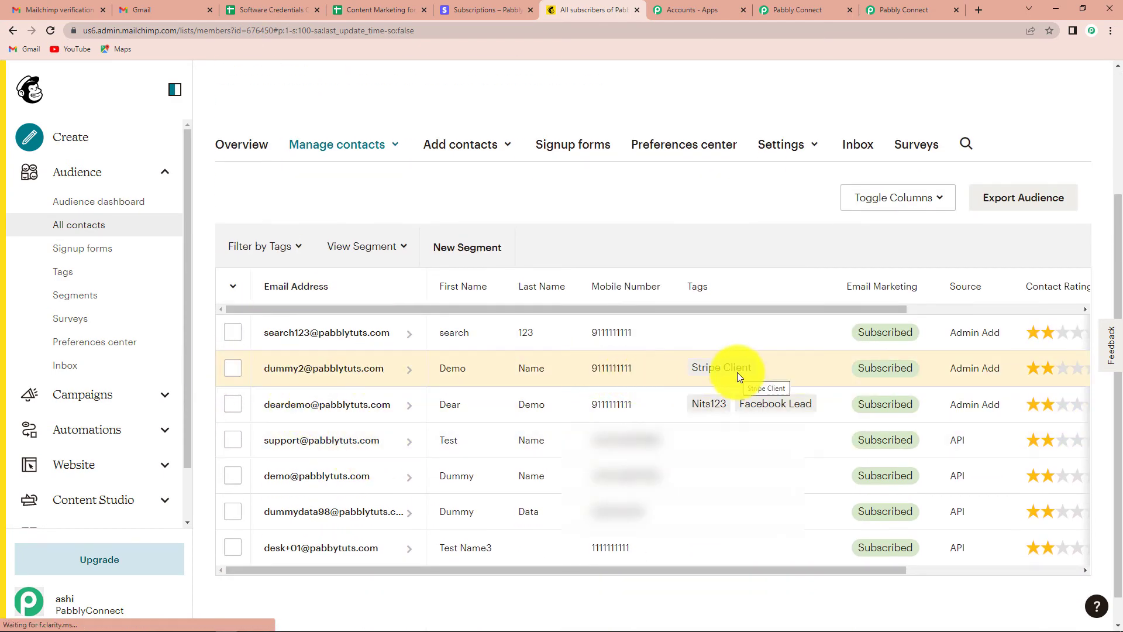
- Return to Pabbly Connect and select the email of the Stripe Client member as the Remove Member Tag action's Member
click(904, 11)
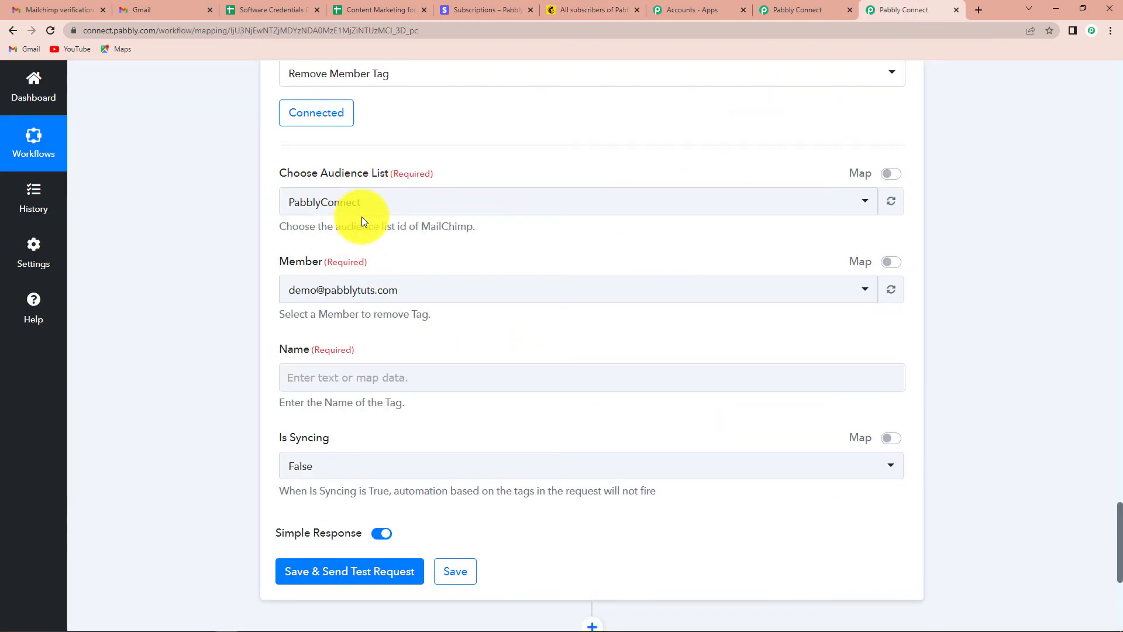
click(310, 295)
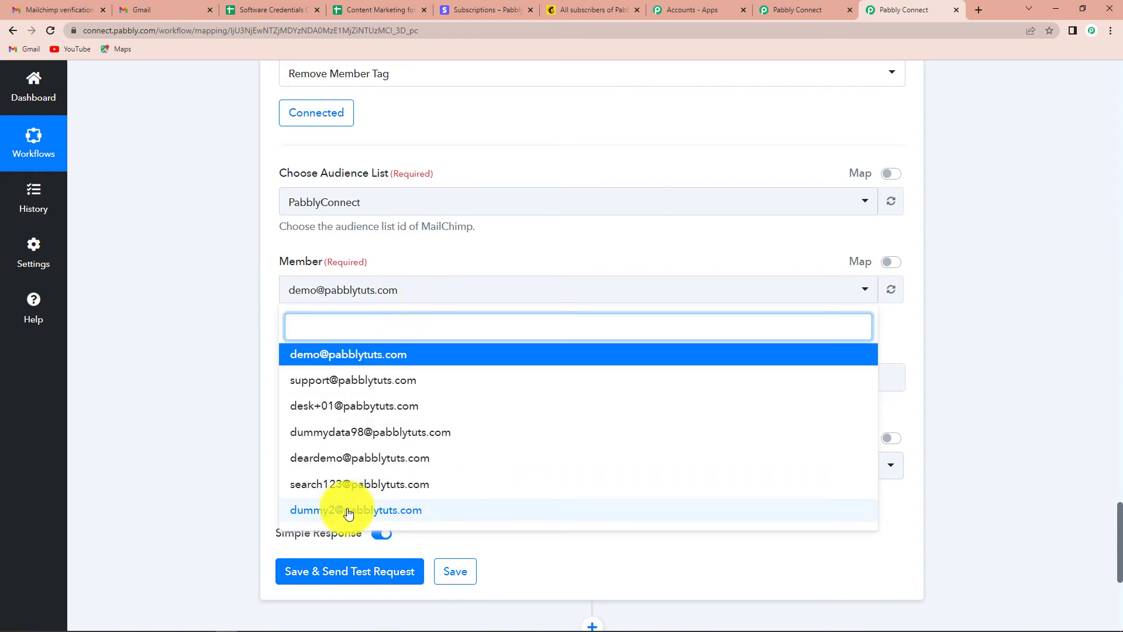
click(396, 511)
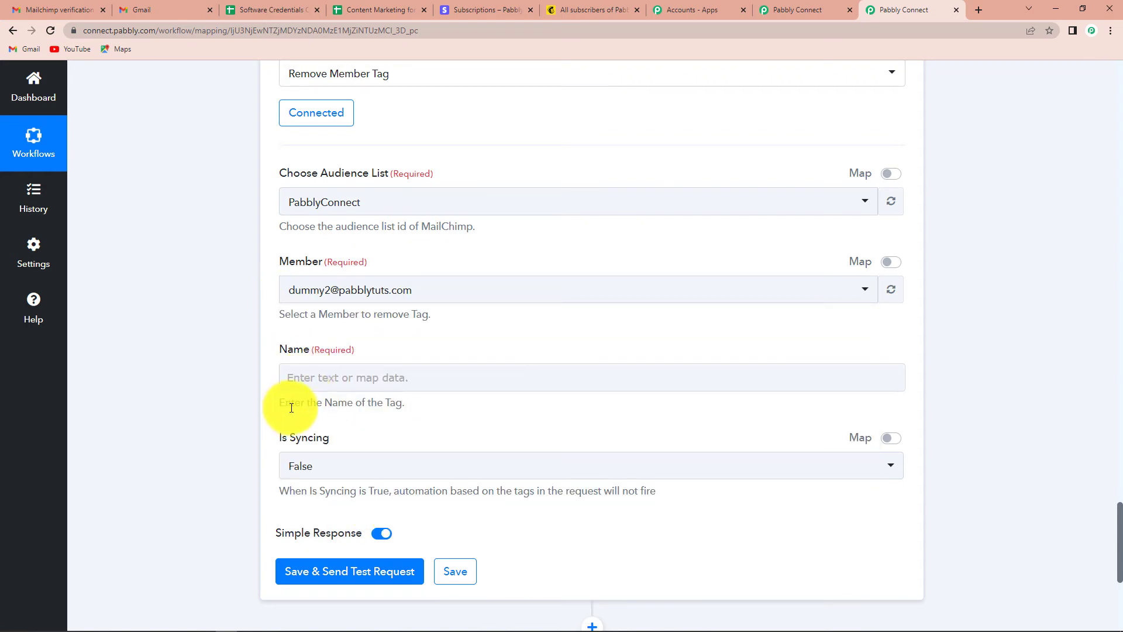
- Map the required tag Name to the Exact Matches Members 0 Tags 0 Name value from the Find Member step
click(363, 377)
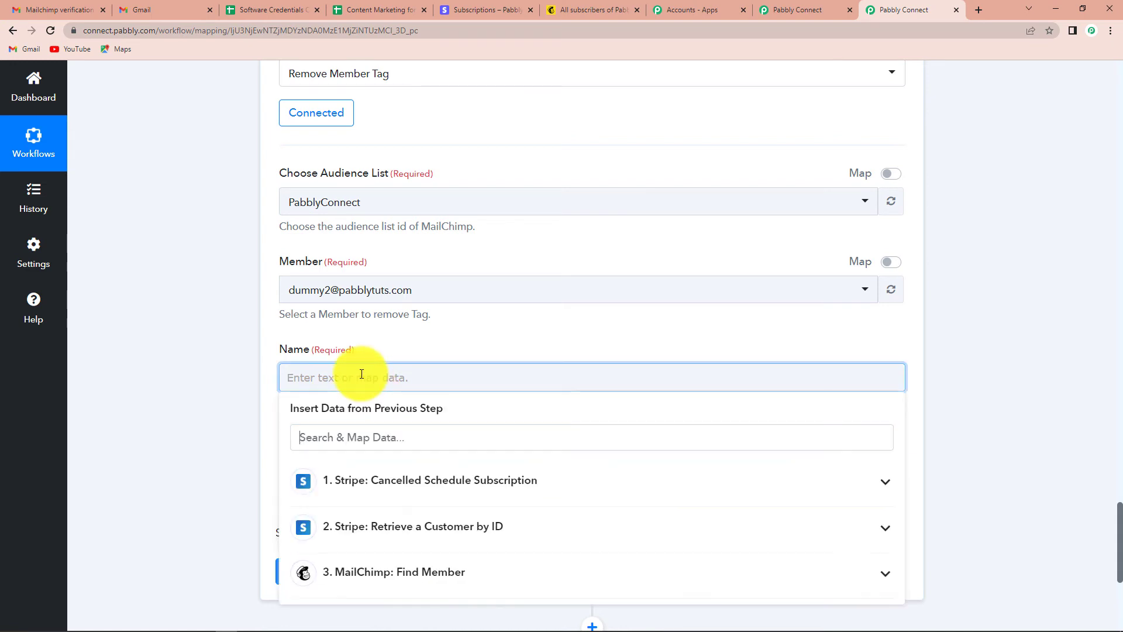
scroll(458, 526, down, 2)
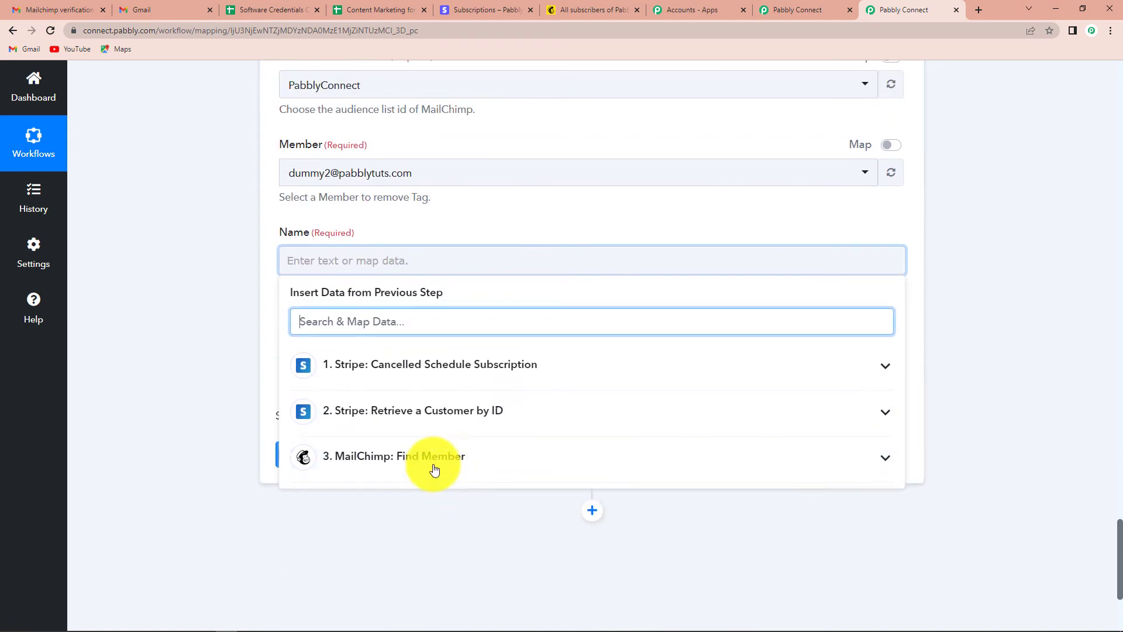
click(431, 461)
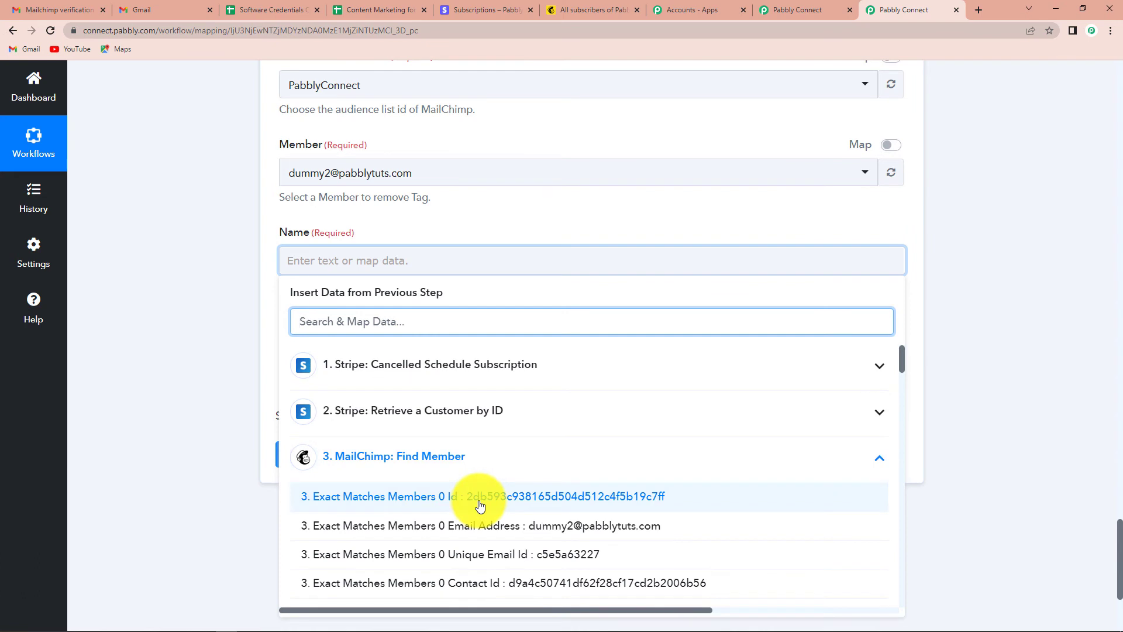
text(ta)
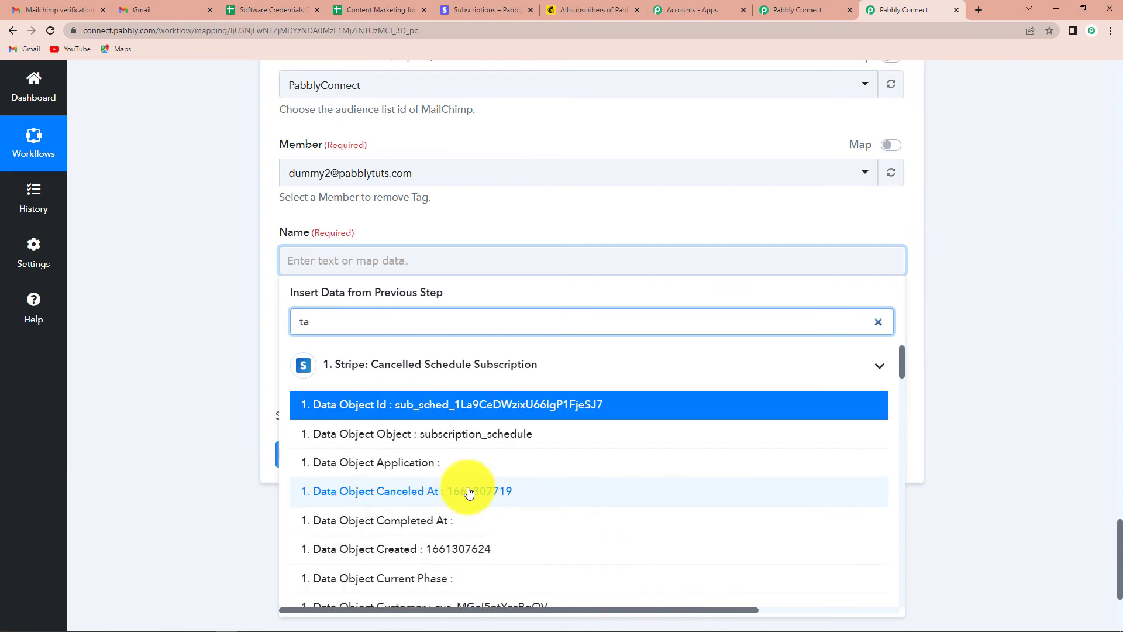
text(g)
click(468, 465)
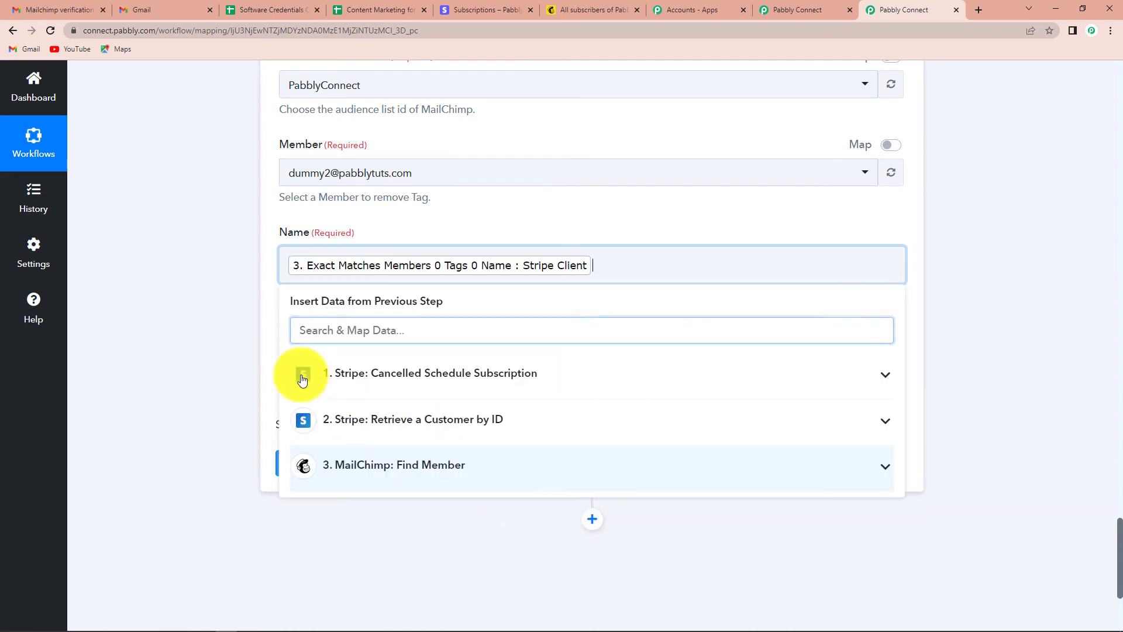
click(213, 331)
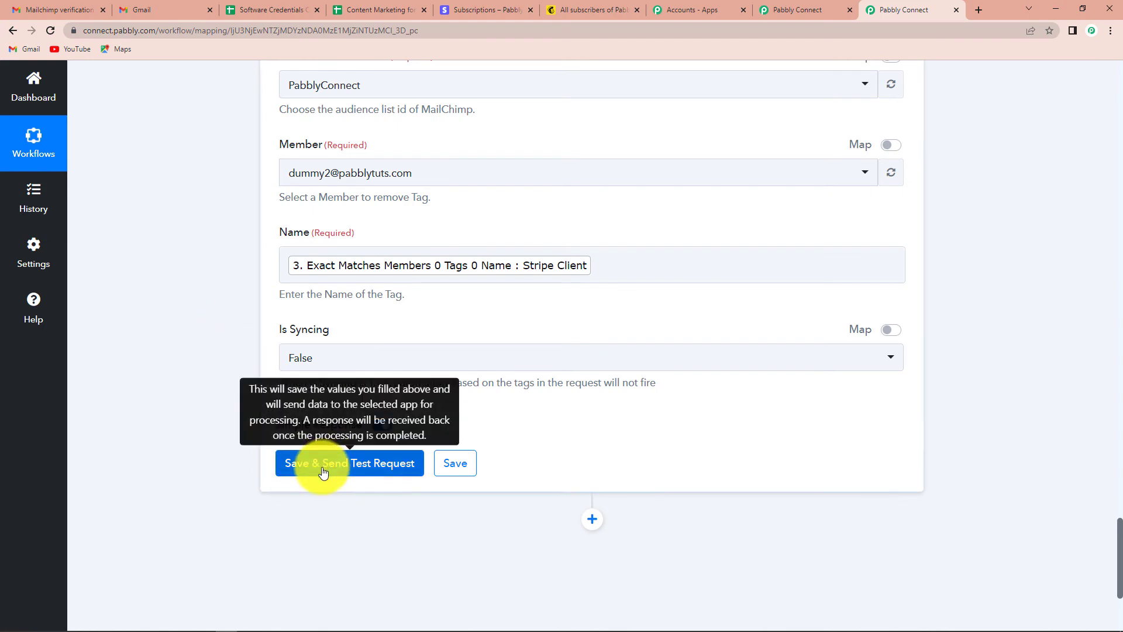
- Save the Remove Member Tag action with a test request and check the member's tags in the reloaded Mailchimp contact list
click(361, 466)
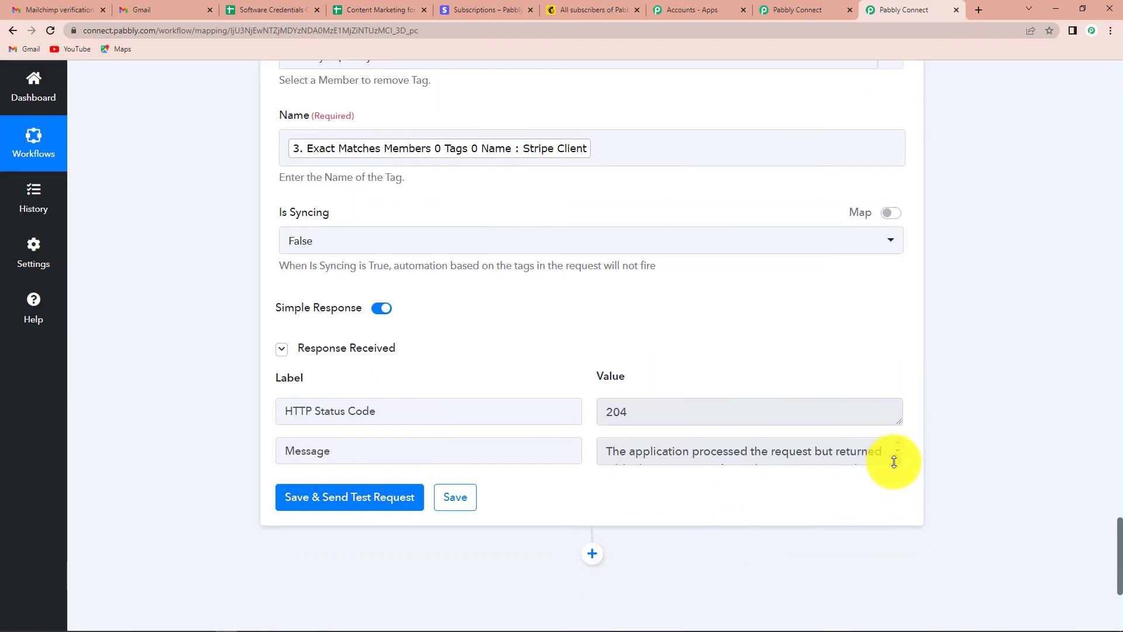
drag(893, 462, 904, 500)
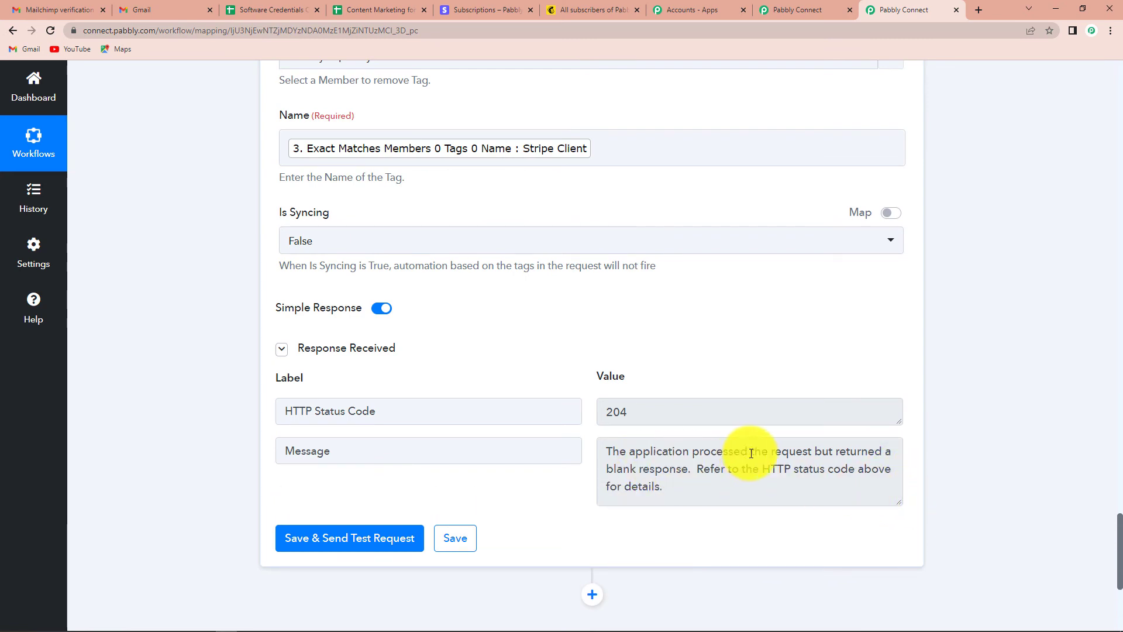
click(587, 11)
click(50, 30)
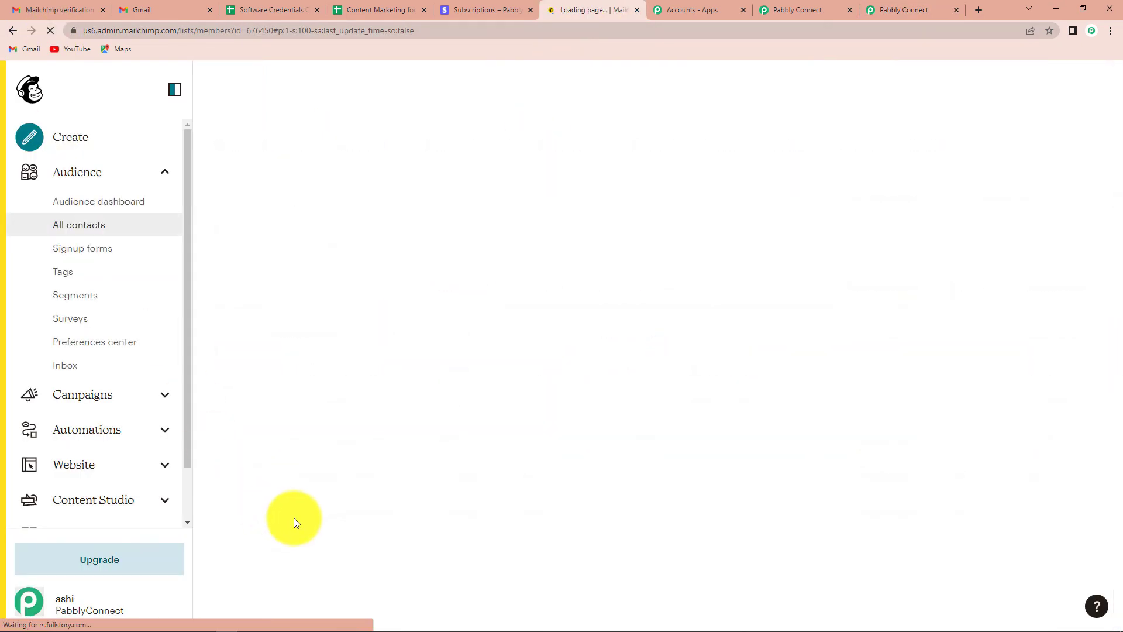
scroll(301, 439, down, 3)
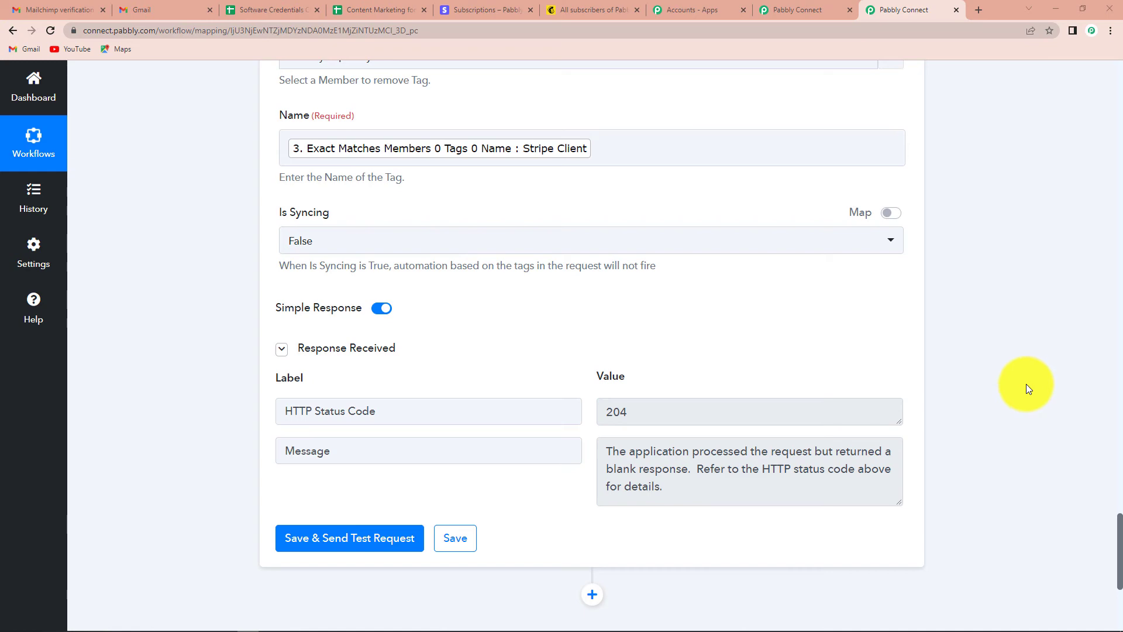
click(579, 7)
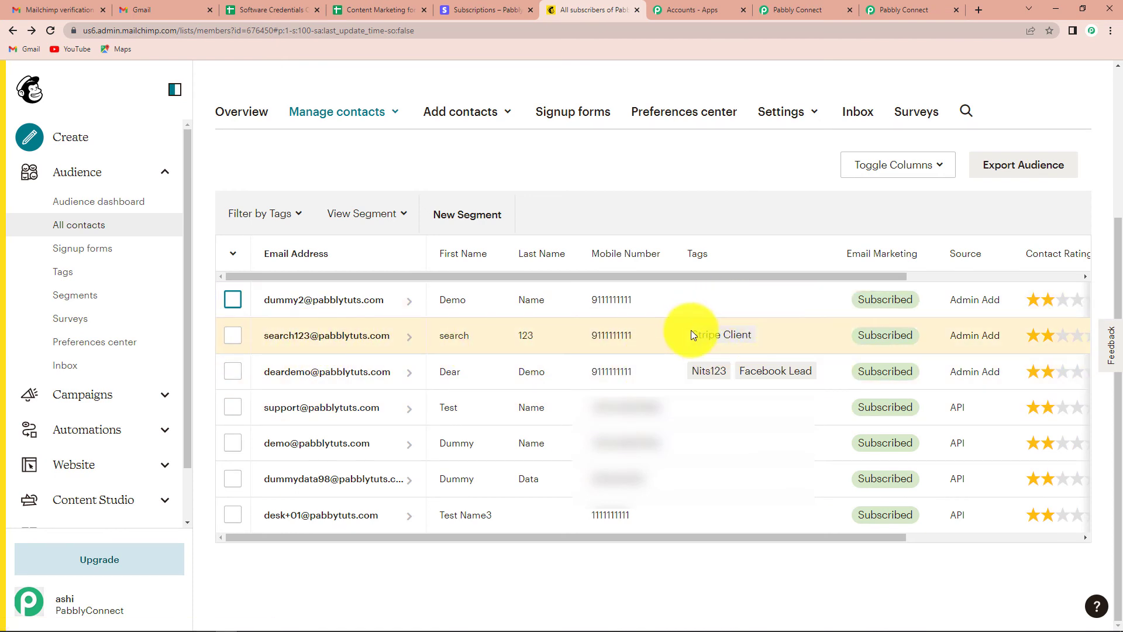
- Switch to Stripe and delete the scheduled Unlimited Talk Plan subscription
click(473, 10)
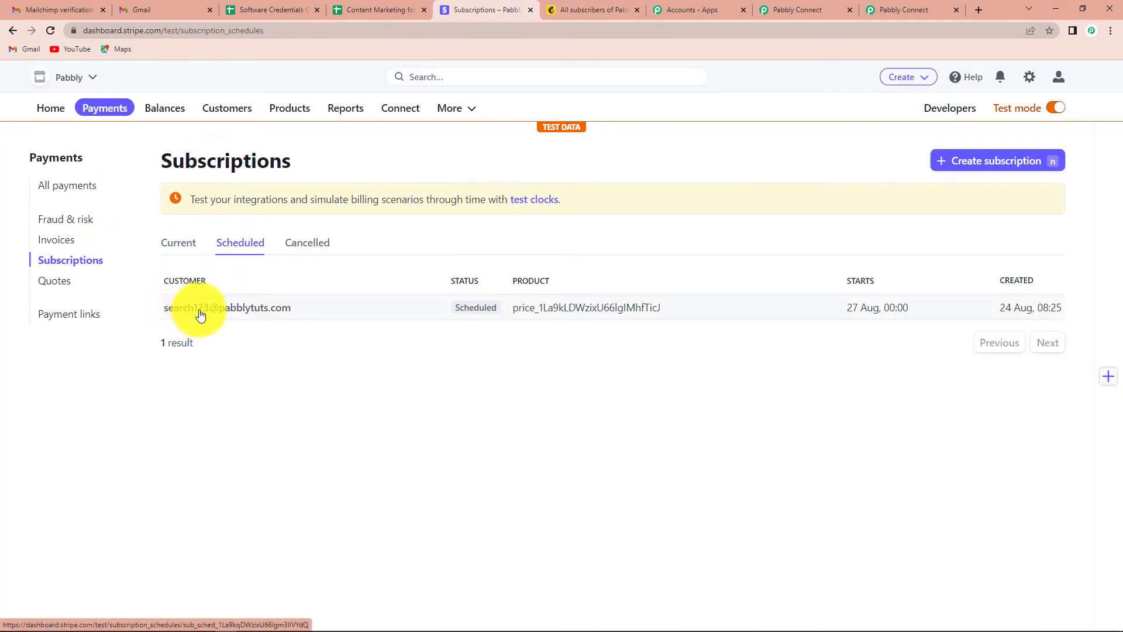
click(246, 316)
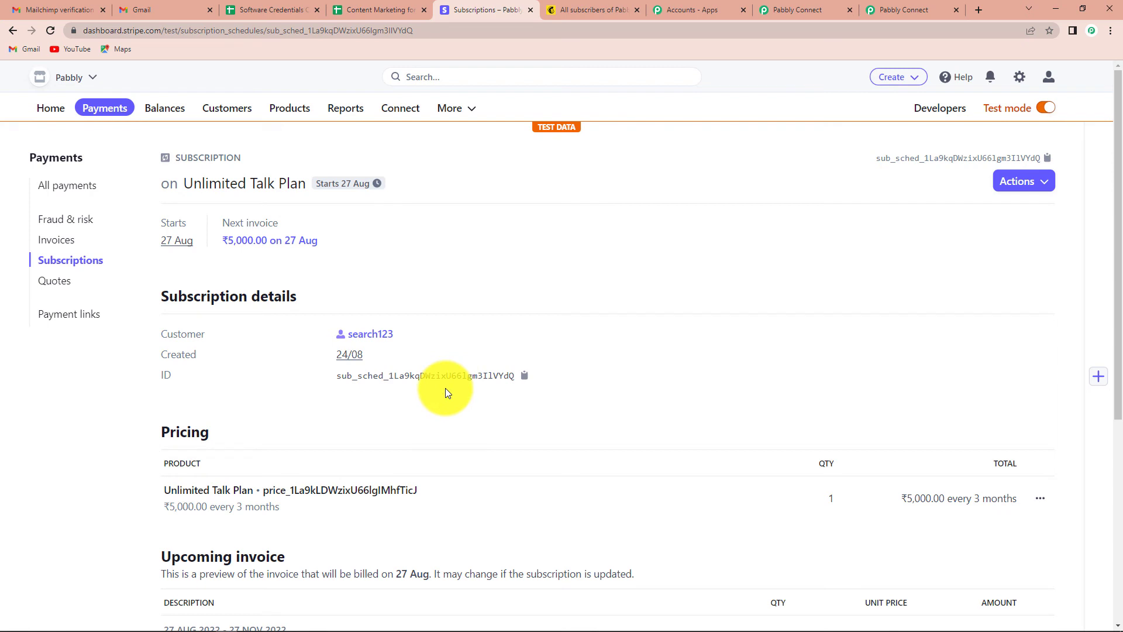
click(1030, 181)
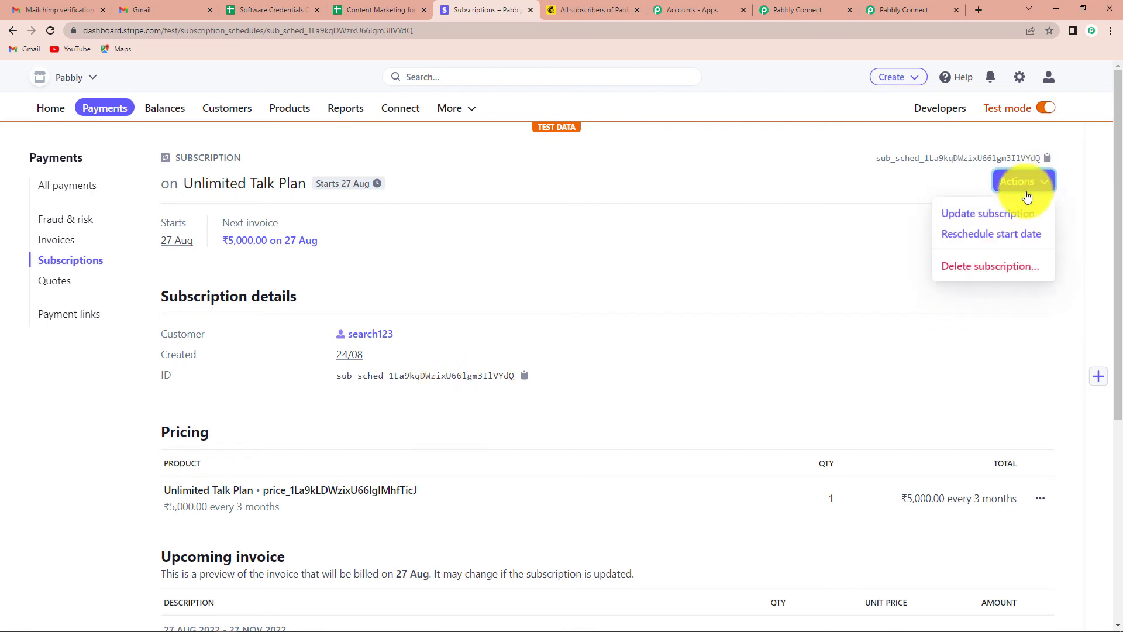
click(971, 272)
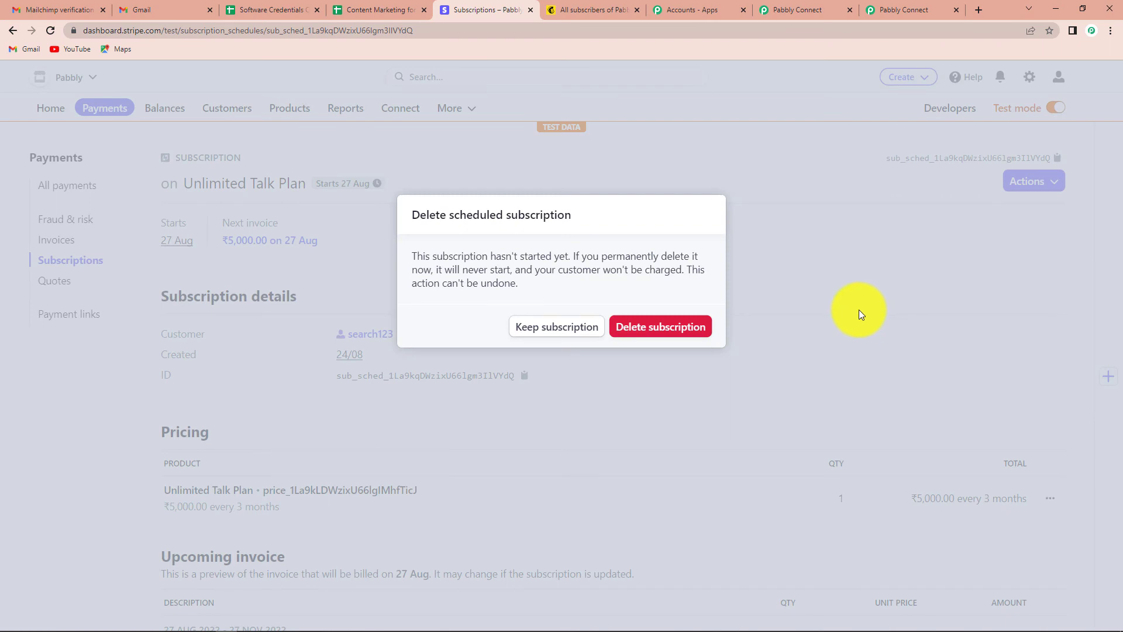
click(656, 336)
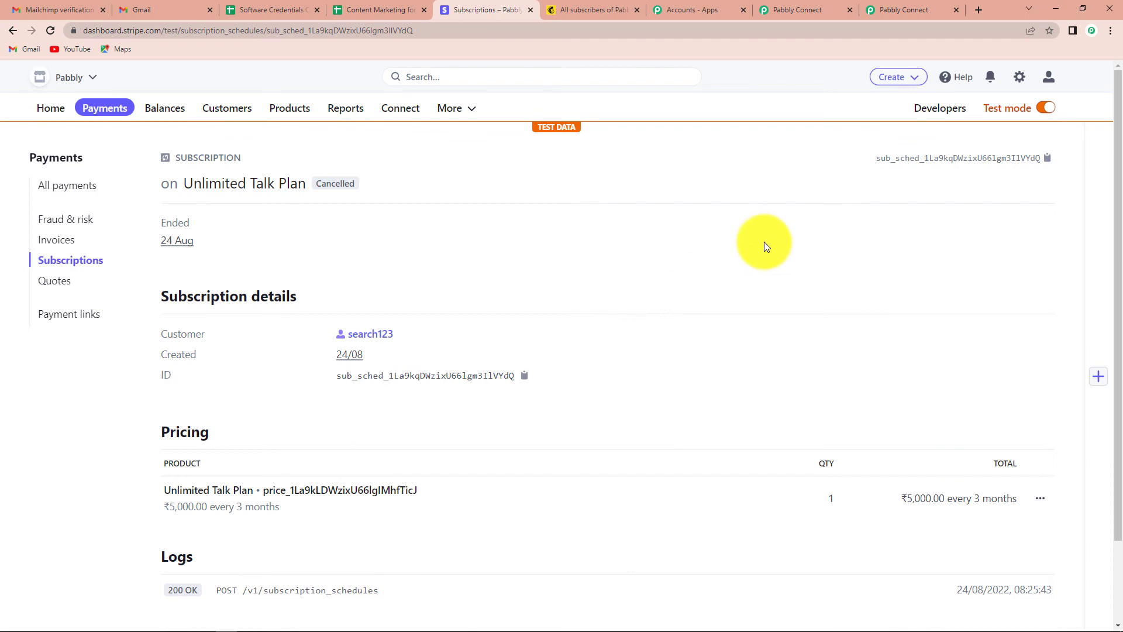
- Switch to Mailchimp and reload the contact list to check the tags of the cancelled subscription's customer
click(587, 12)
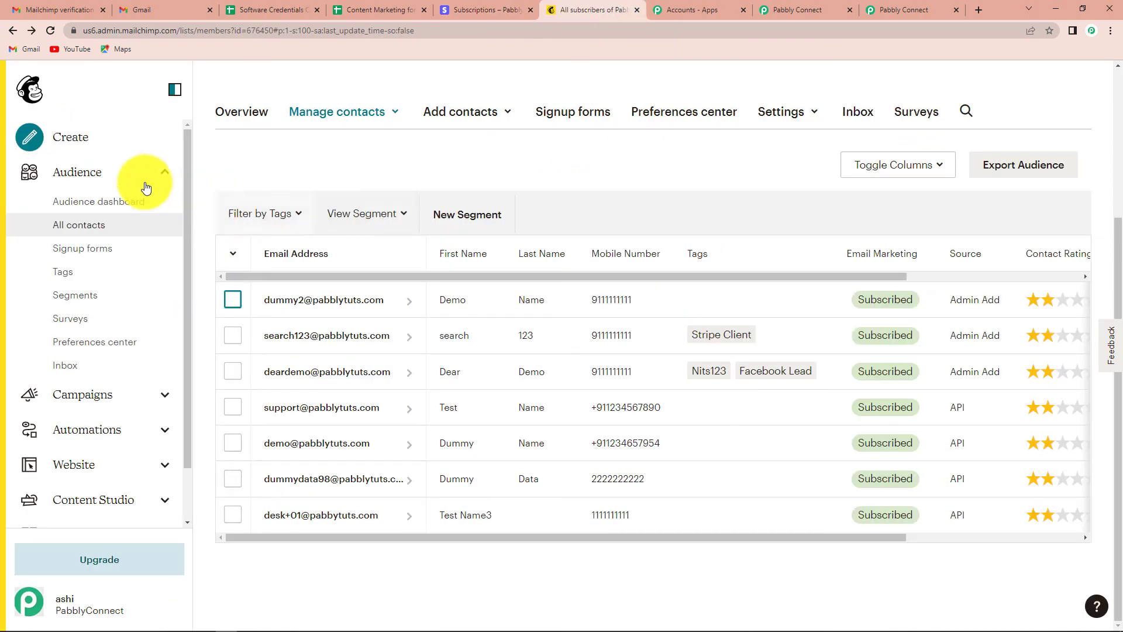
click(51, 30)
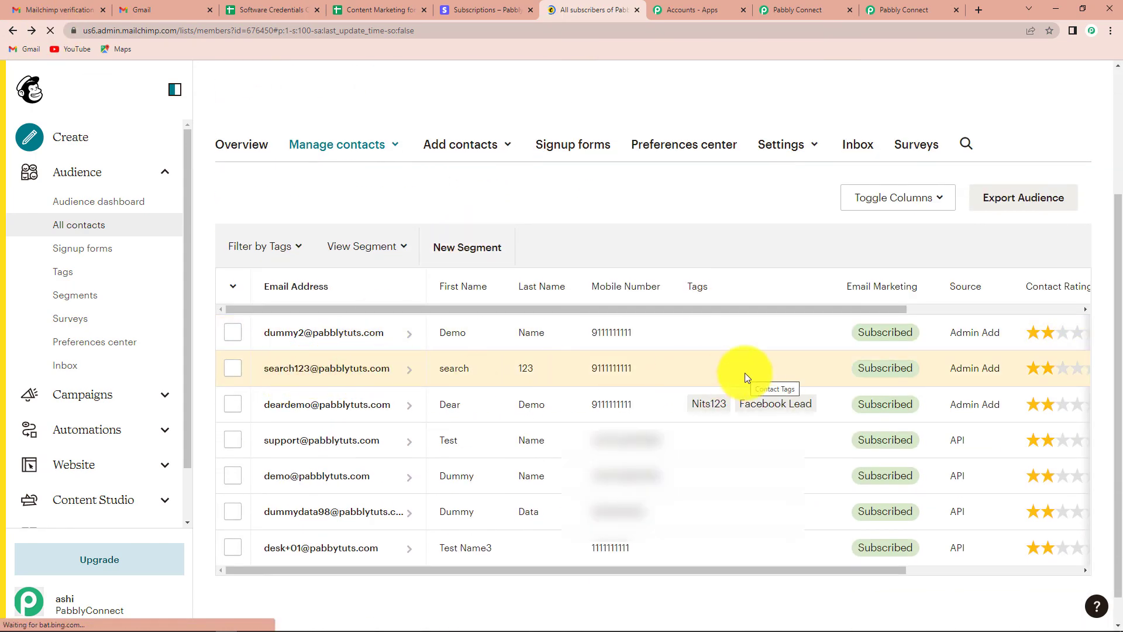
- Return to the Pabbly Connect workflow and collapse the MailChimp Remove Member Tag and Find Member actions
click(922, 4)
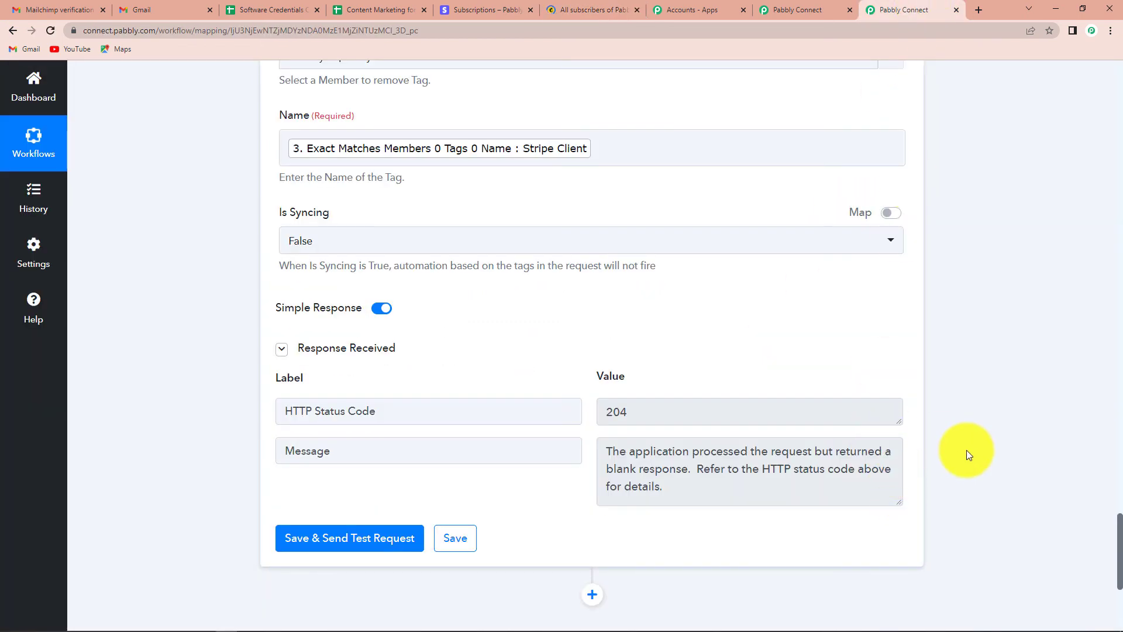
scroll(973, 451, up, 5)
scroll(973, 450, up, 9)
scroll(974, 450, down, 2)
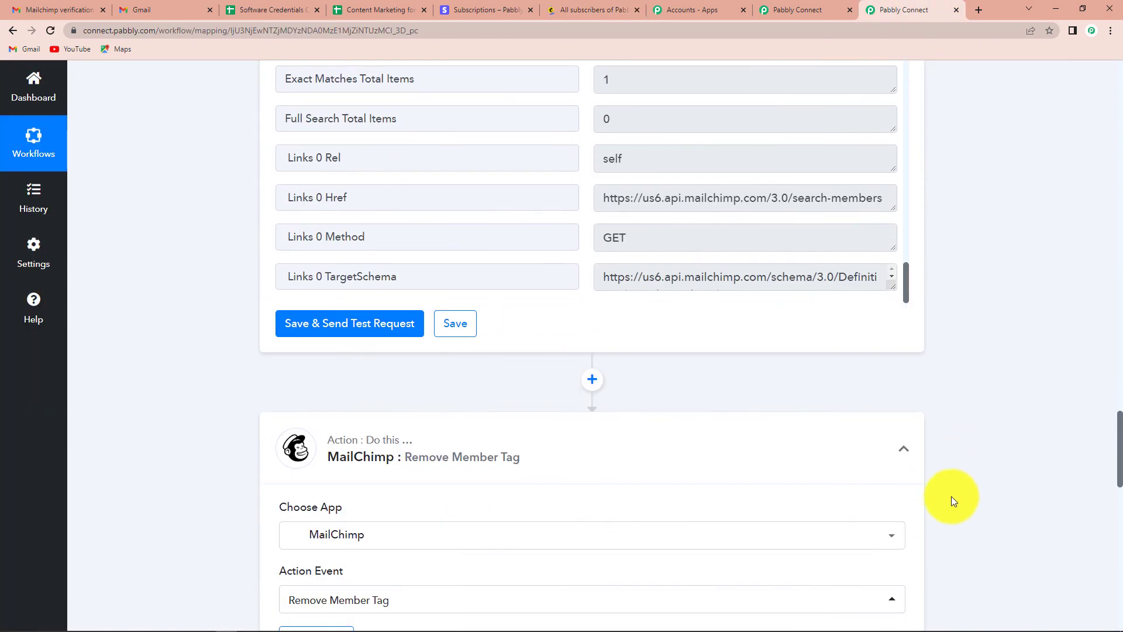
click(903, 454)
scroll(978, 454, up, 15)
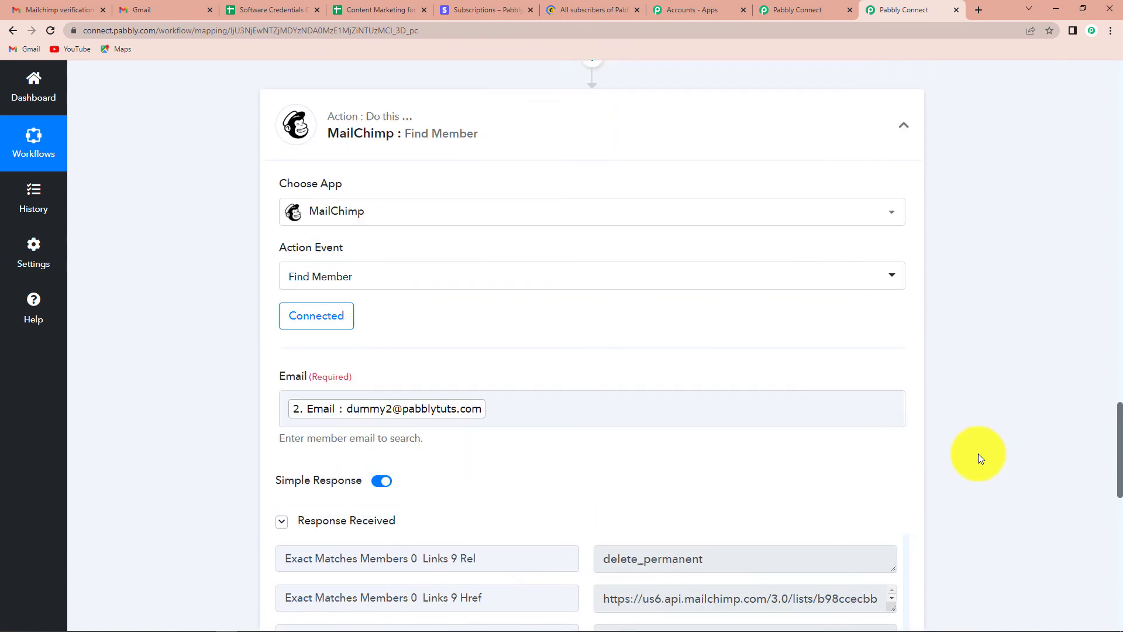
click(903, 346)
- Collapse the Stripe Retrieve a Customer by ID action and the Cancelled Schedule Subscription trigger, and review the whole workflow sequence
scroll(987, 431, up, 8)
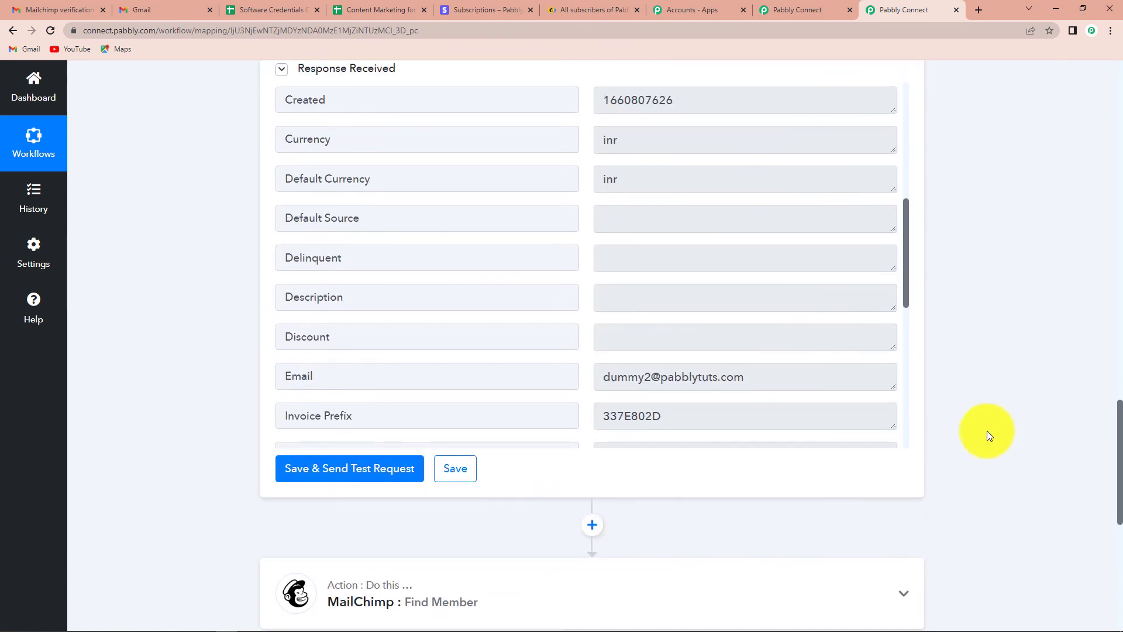
scroll(988, 431, up, 7)
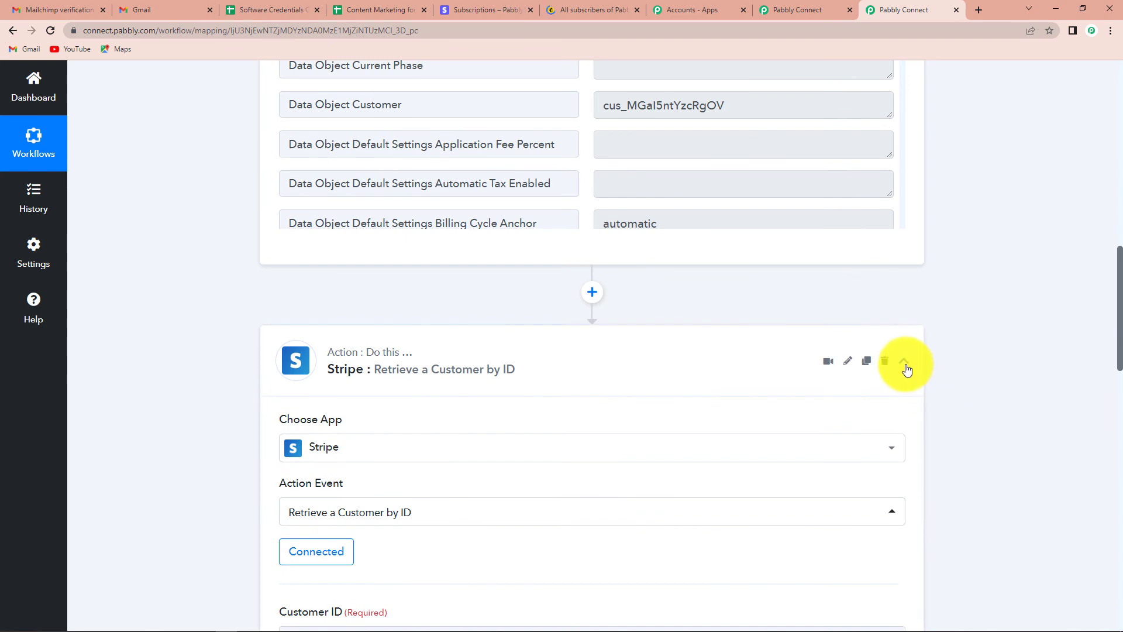
click(904, 362)
scroll(999, 503, up, 12)
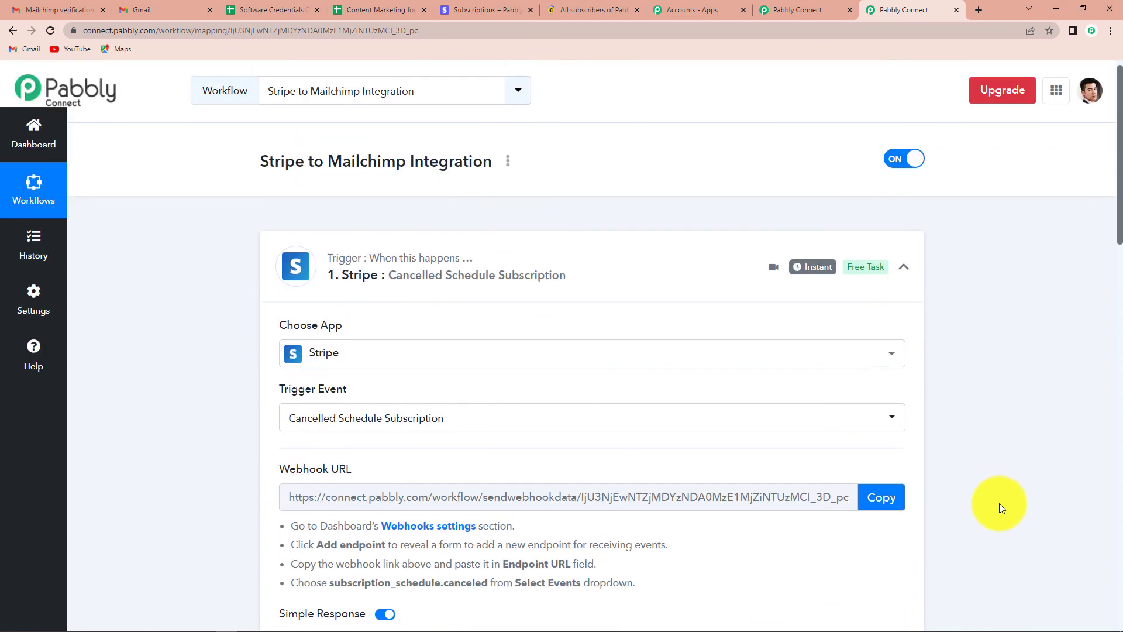
click(904, 268)
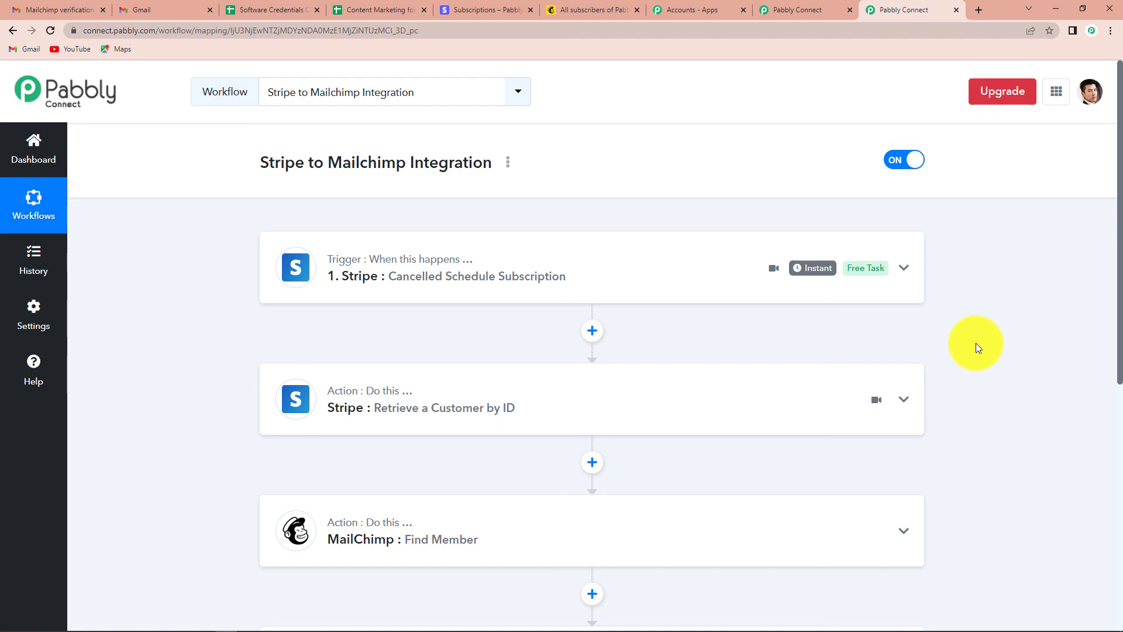
scroll(785, 450, down, 2)
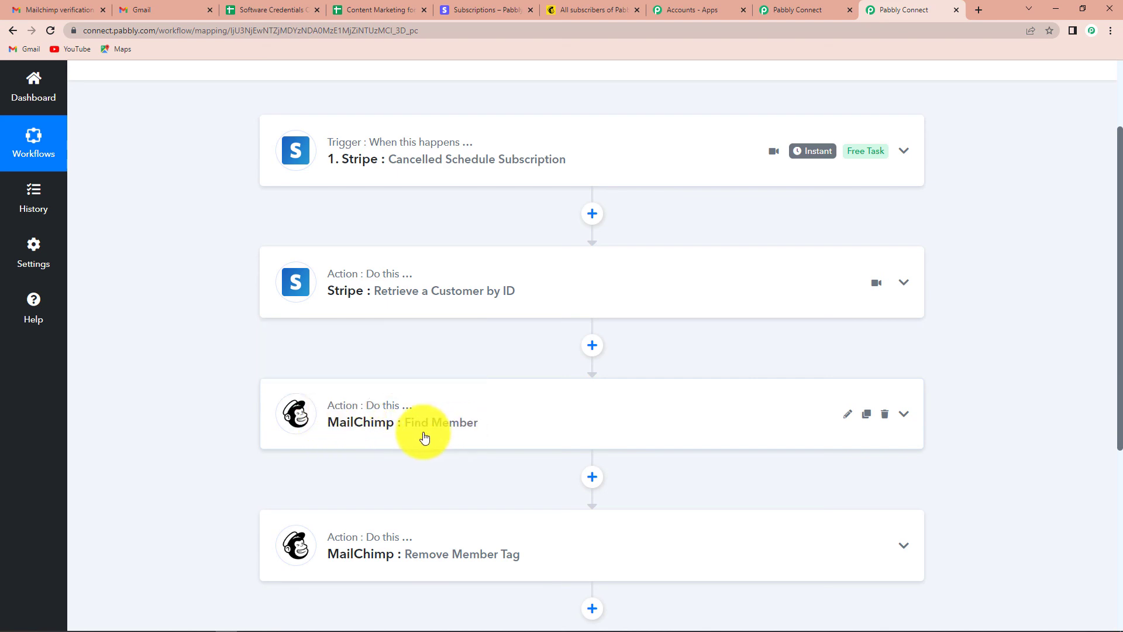
scroll(440, 507, down, 1)
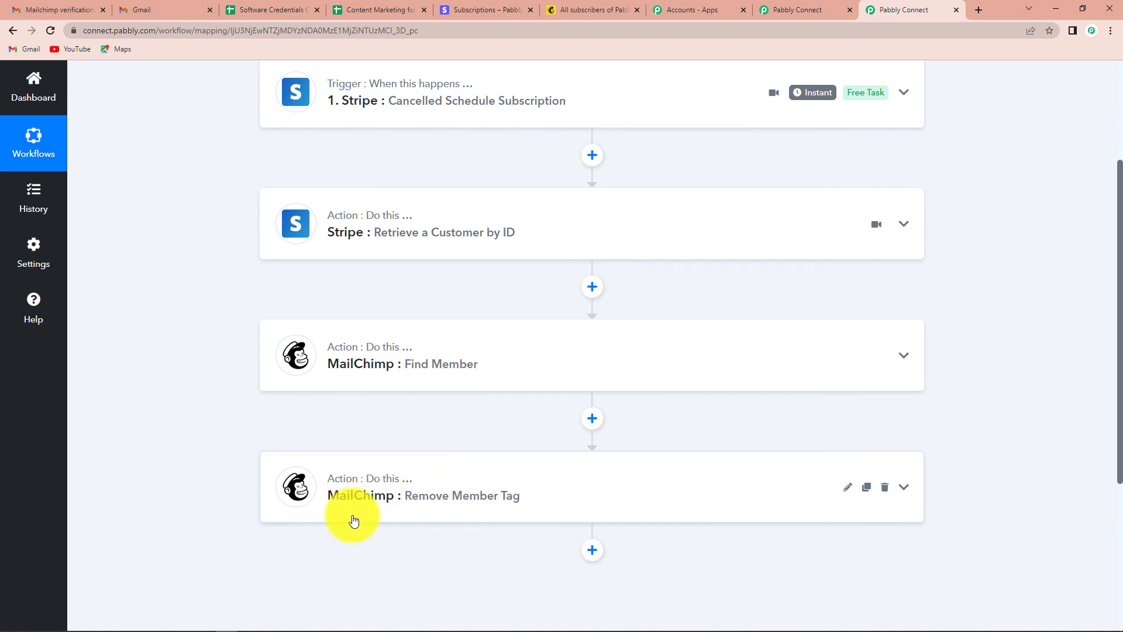